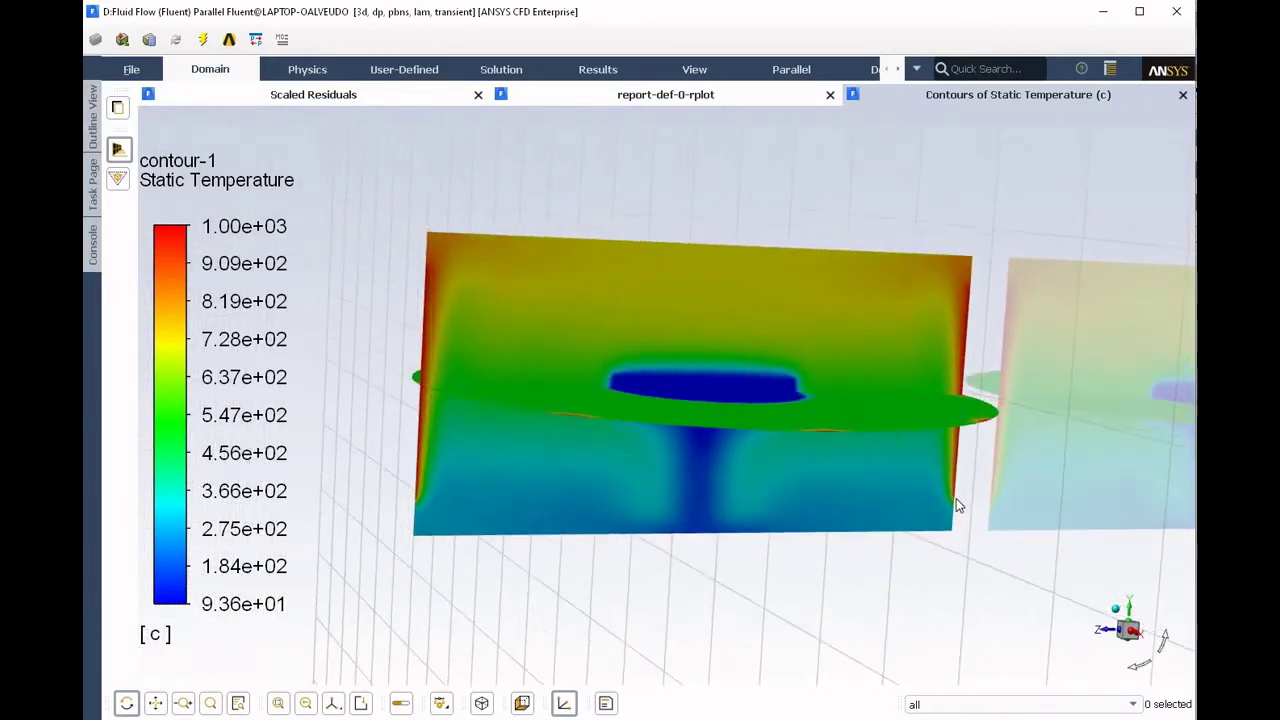
# Orient the static temperature contour to a straight-on view along the X axis and inspect it from the other axis directions
pyautogui.click(1134, 642)
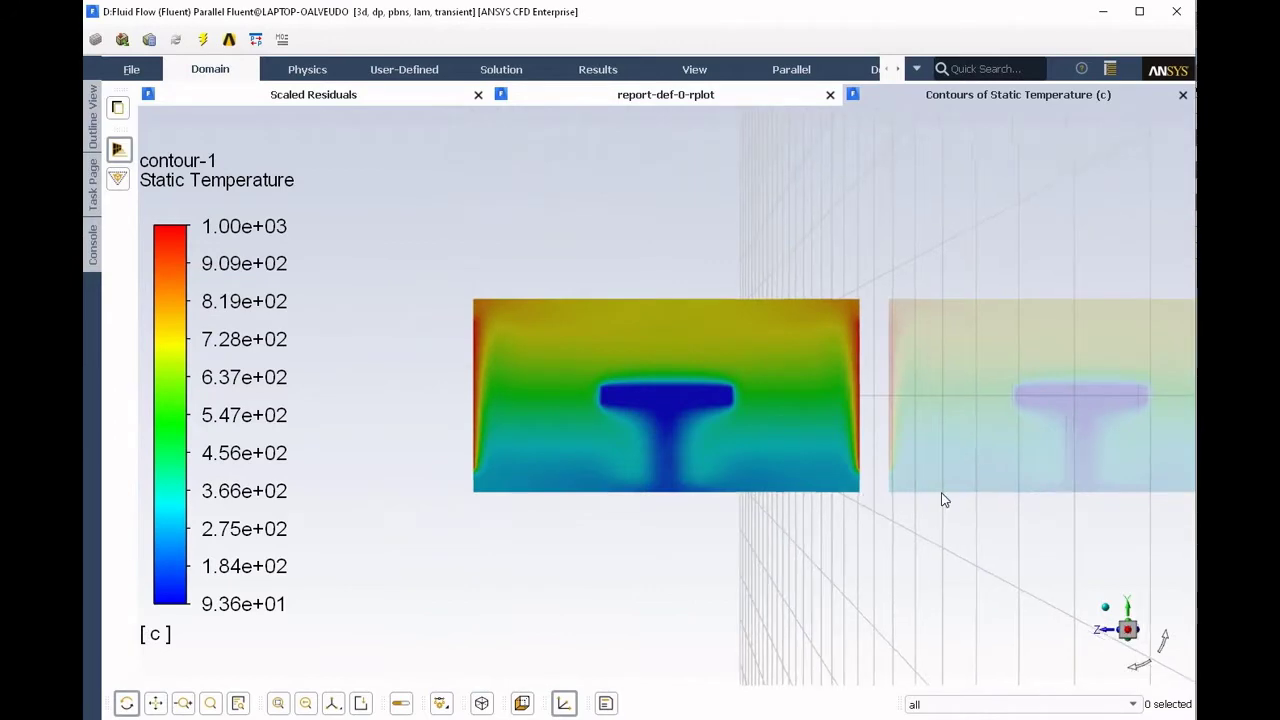
pyautogui.moveTo(984, 530); pyautogui.dragTo(1127, 610)
pyautogui.click(1127, 607)
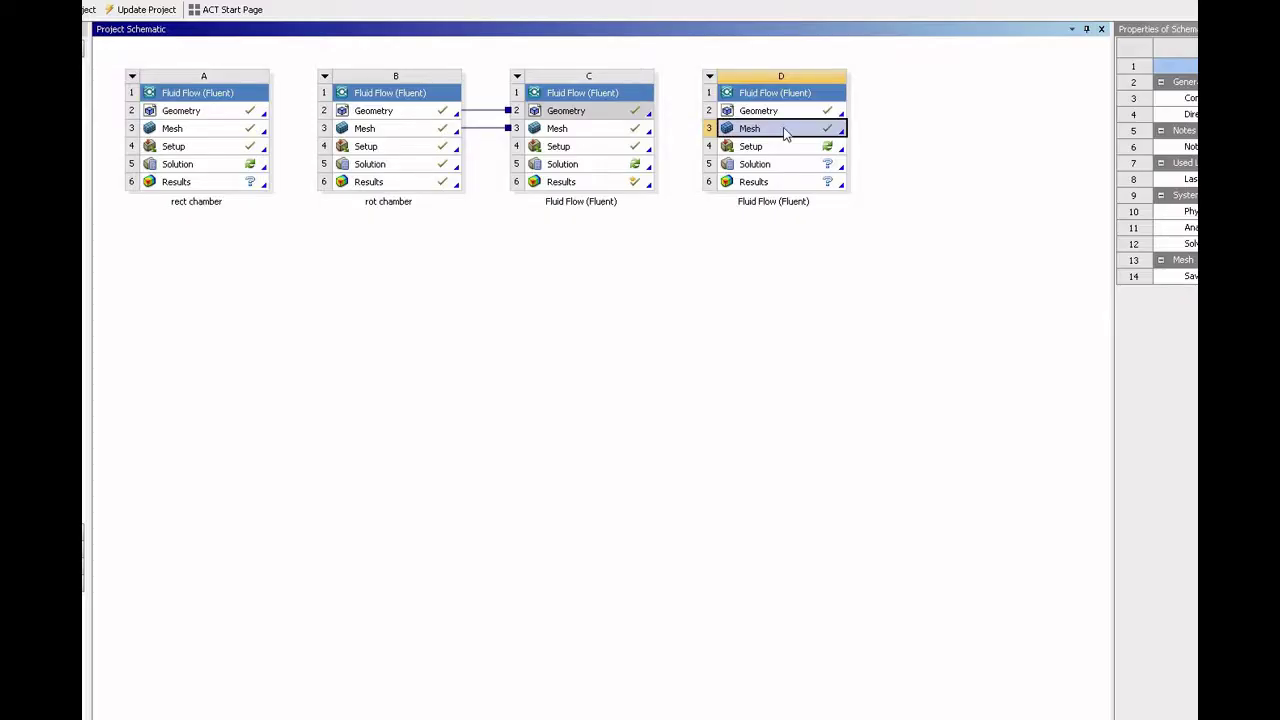
# Update the mesh of Fluid Flow system D and open that system's setup for editing
pyautogui.rightClick(785, 134)
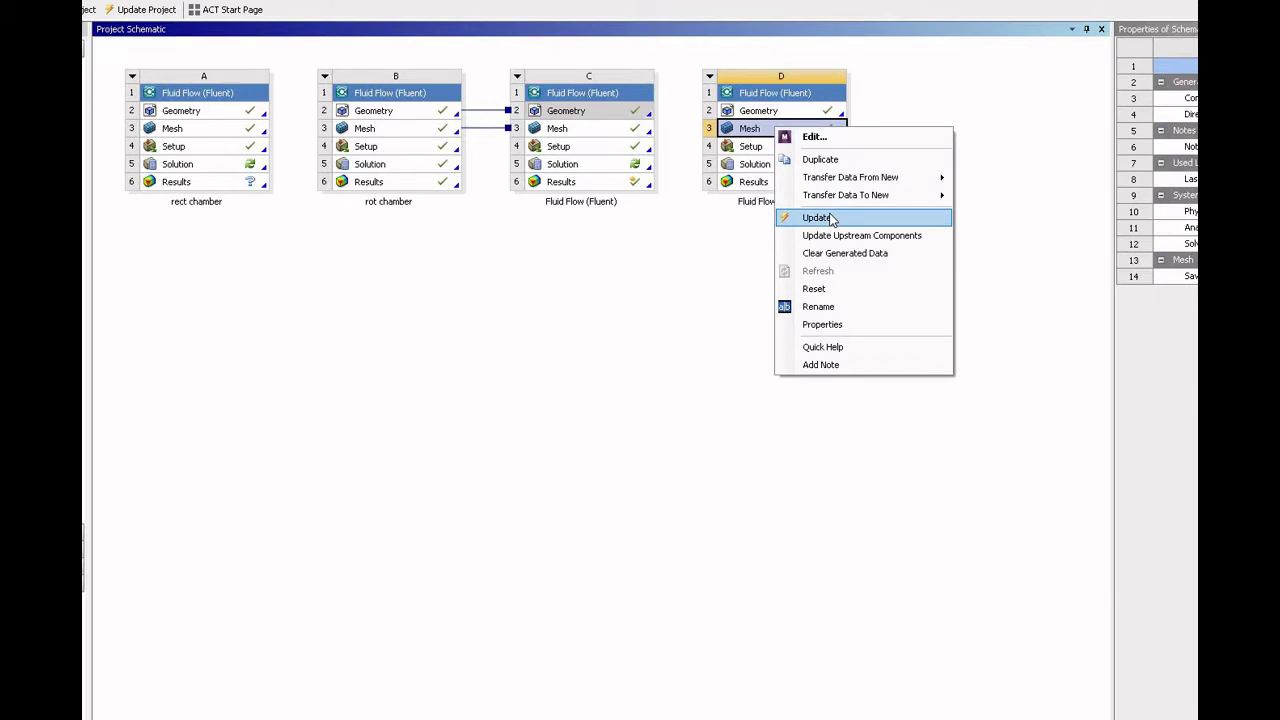
pyautogui.click(830, 219)
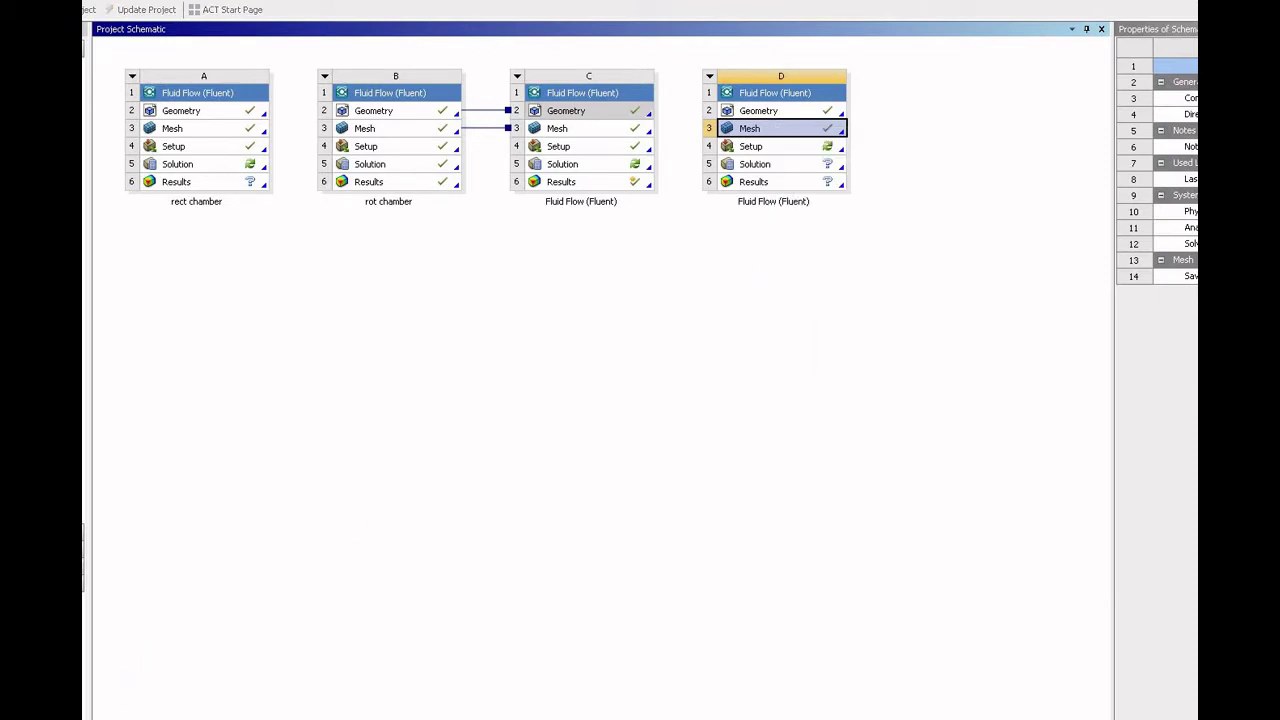
pyautogui.click(763, 150)
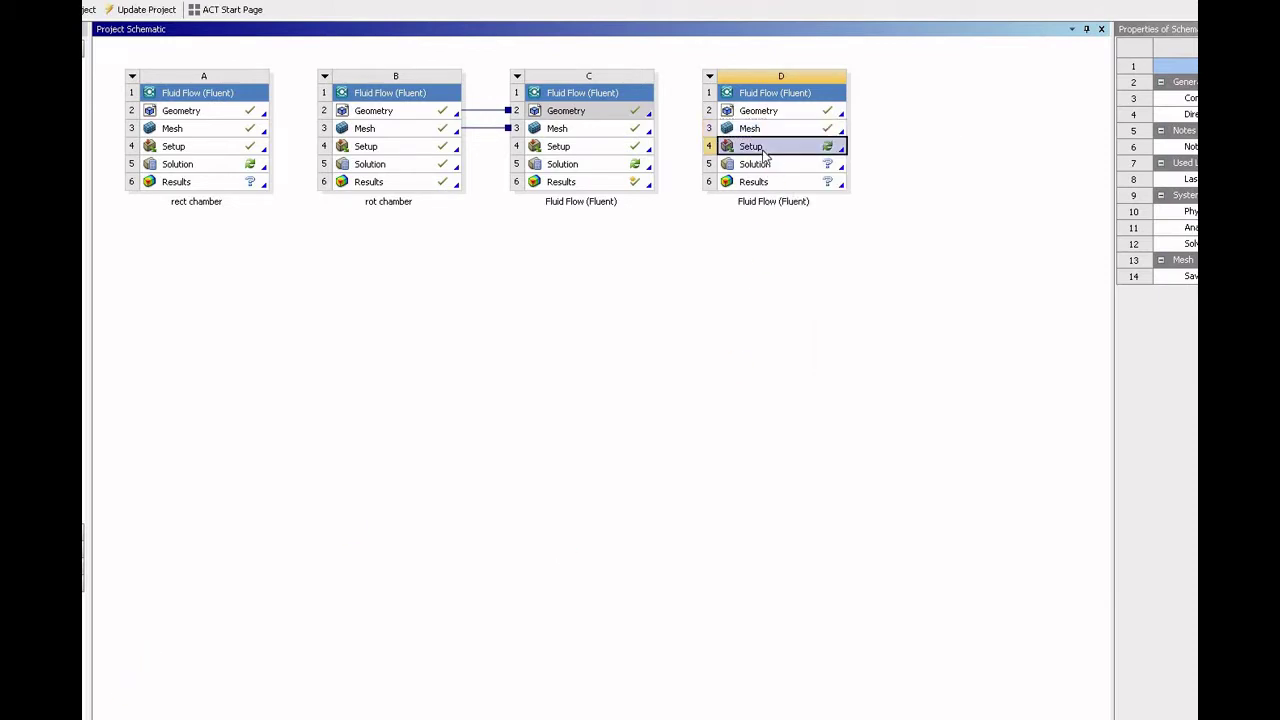
pyautogui.rightClick(770, 152)
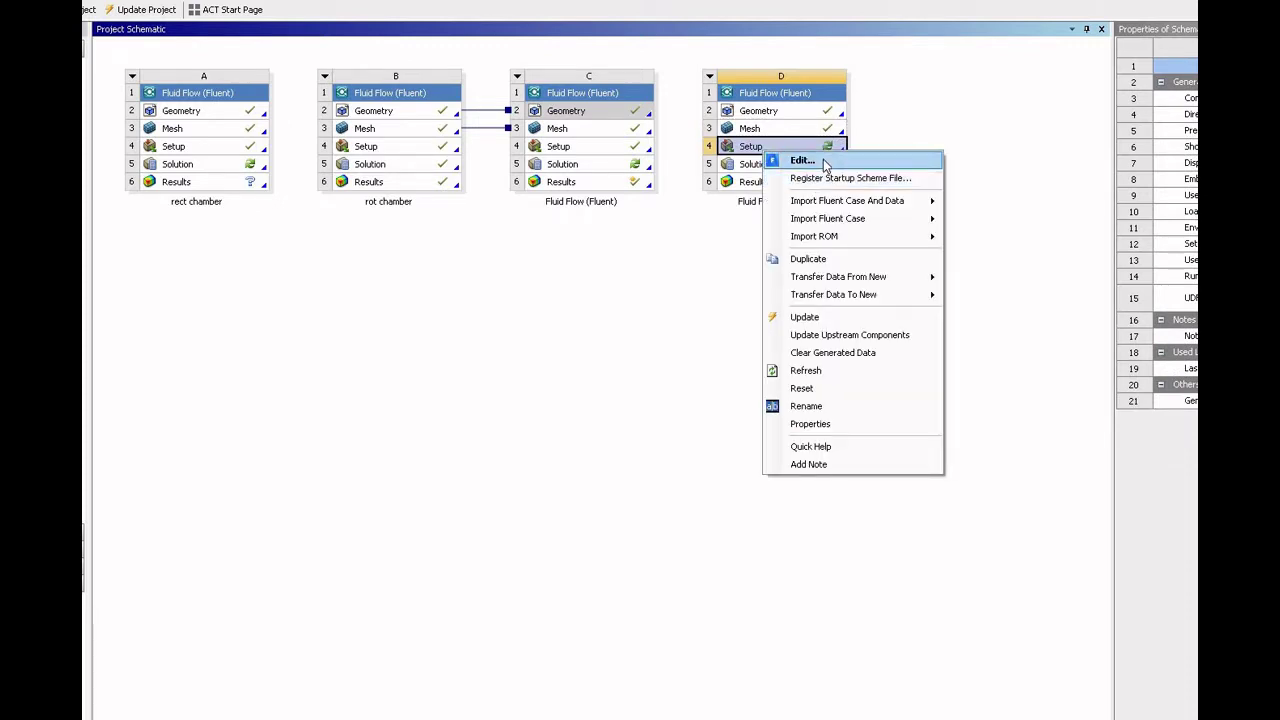
pyautogui.click(824, 160)
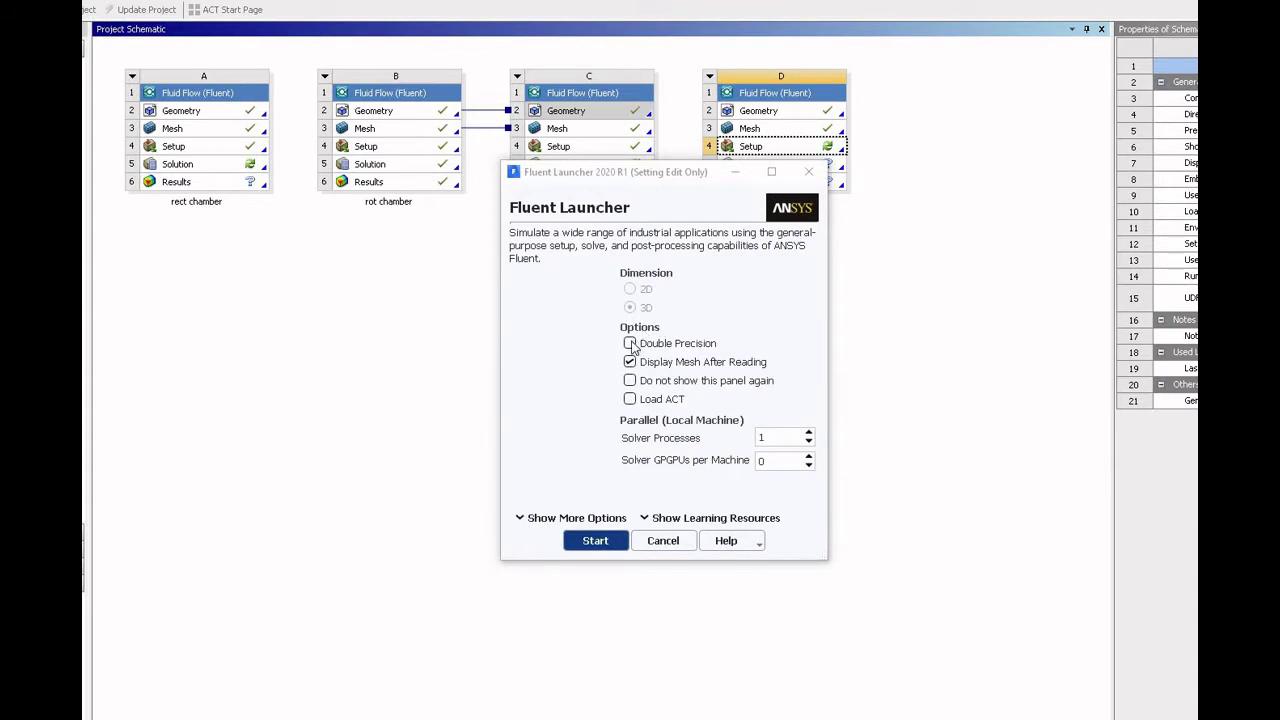
# Enable double precision in the launcher options and start the Fluent session
pyautogui.click(629, 343)
pyautogui.doubleClick(779, 437)
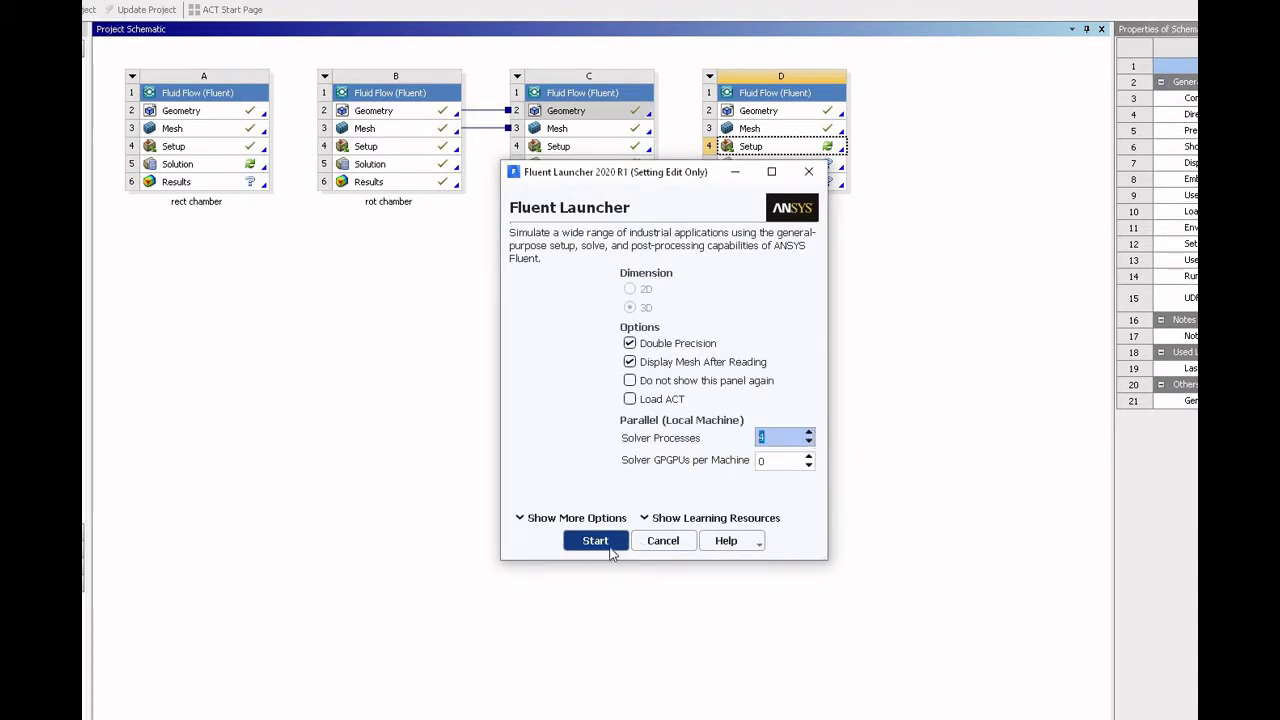
pyautogui.click(593, 541)
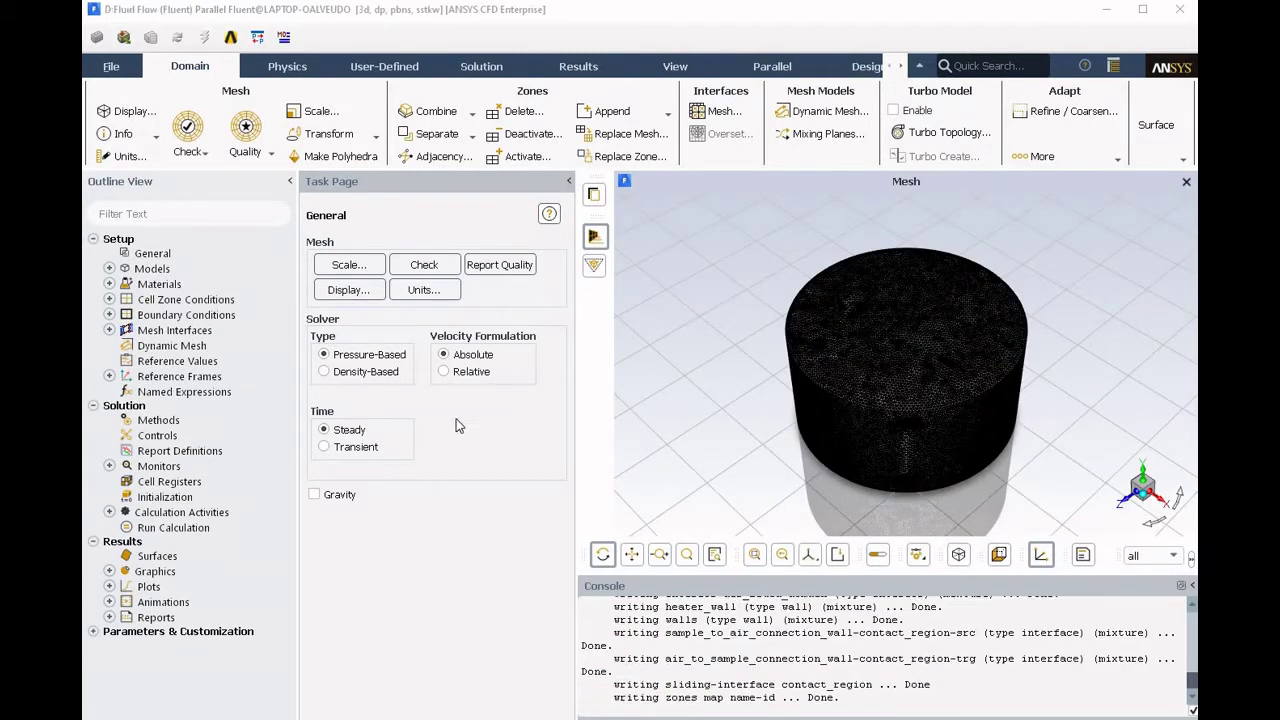
# Set the unit of the temperature quantity to c
pyautogui.click(423, 294)
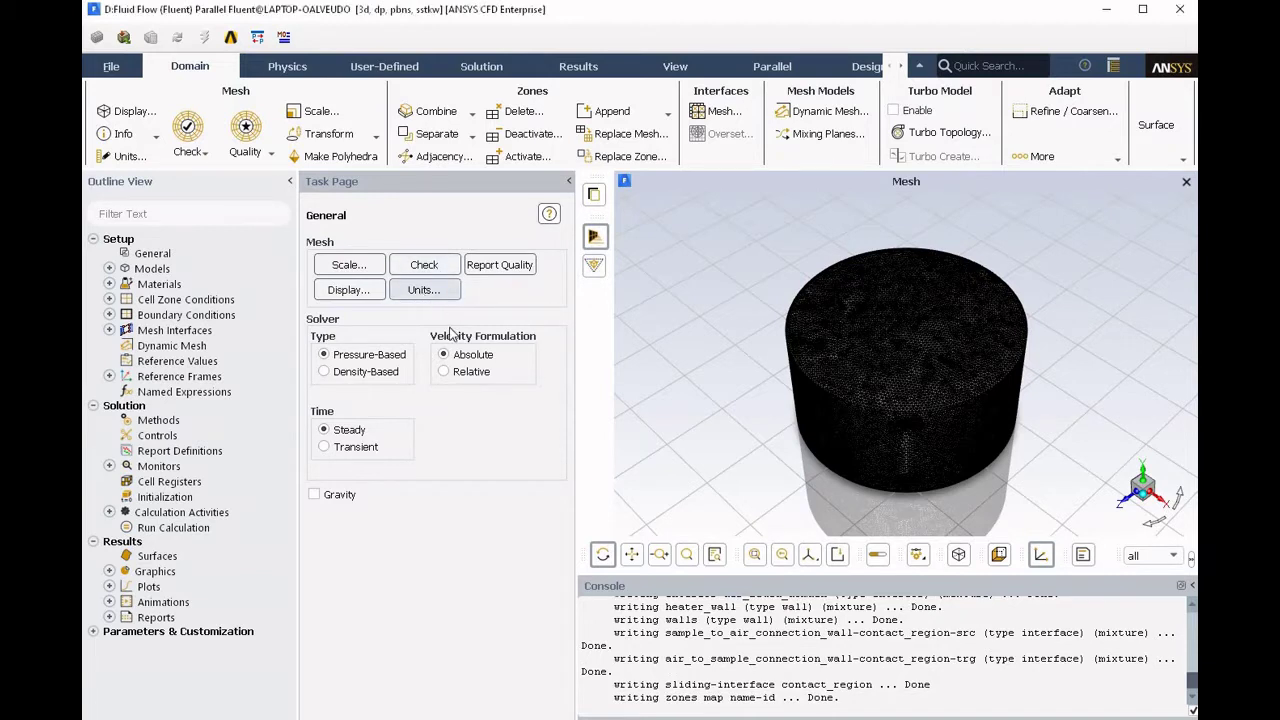
pyautogui.click(350, 458)
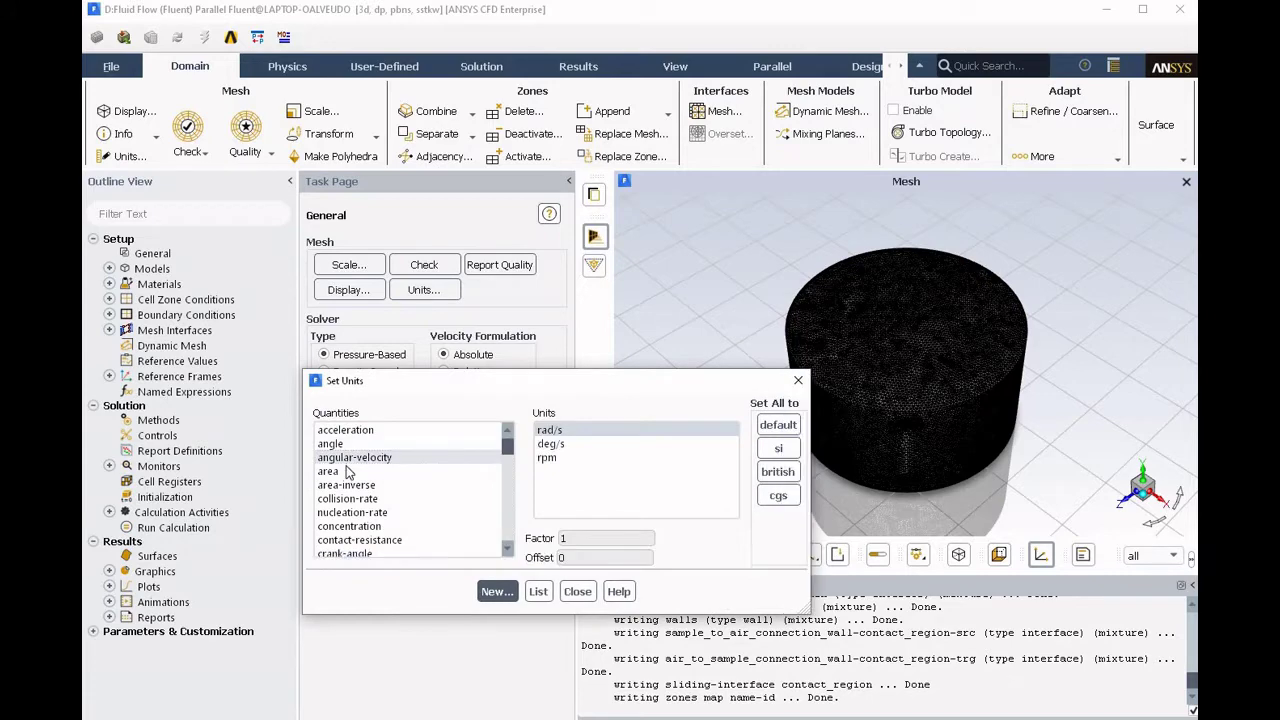
pyautogui.click(349, 486)
pyautogui.press('t')
pyautogui.click(352, 540)
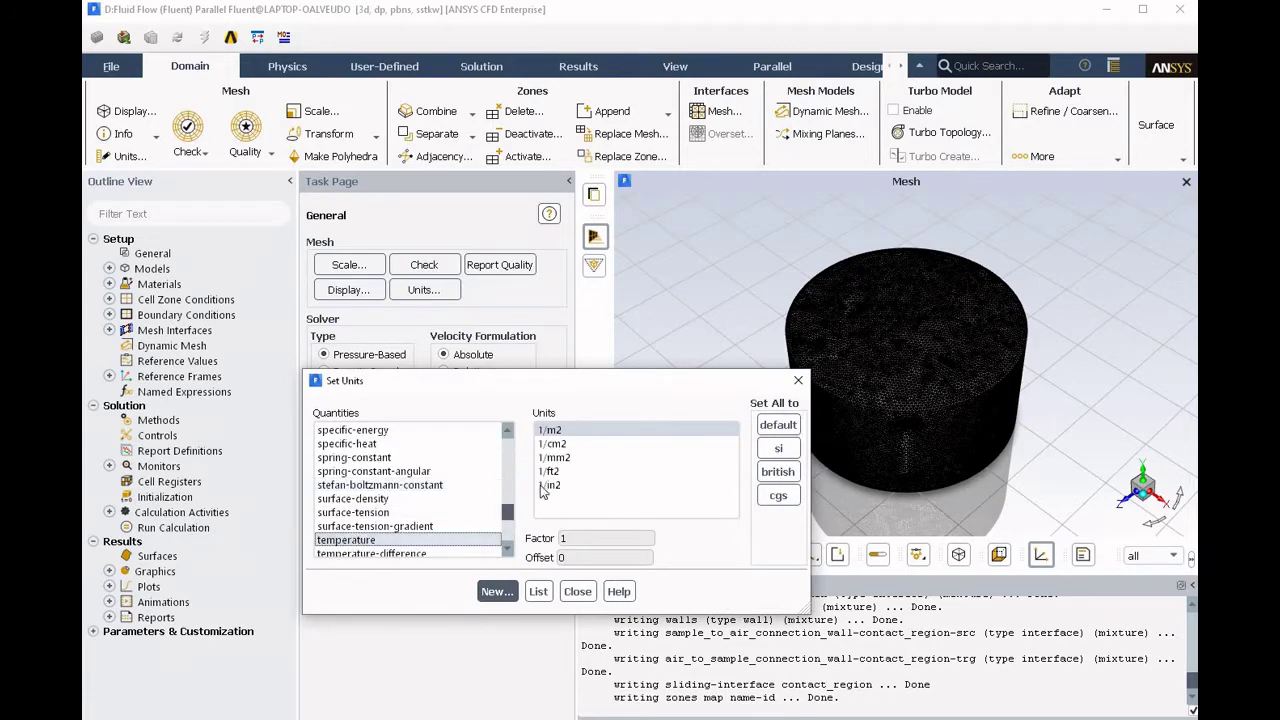
pyautogui.click(543, 443)
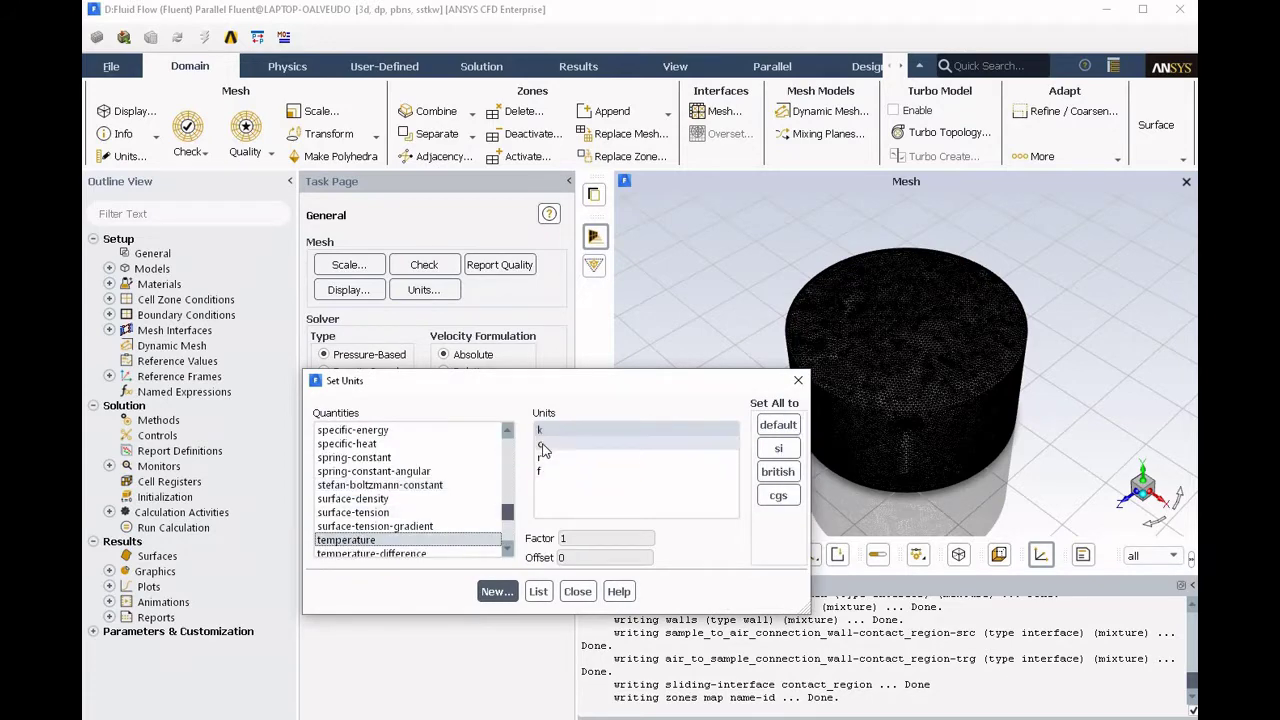
pyautogui.click(579, 592)
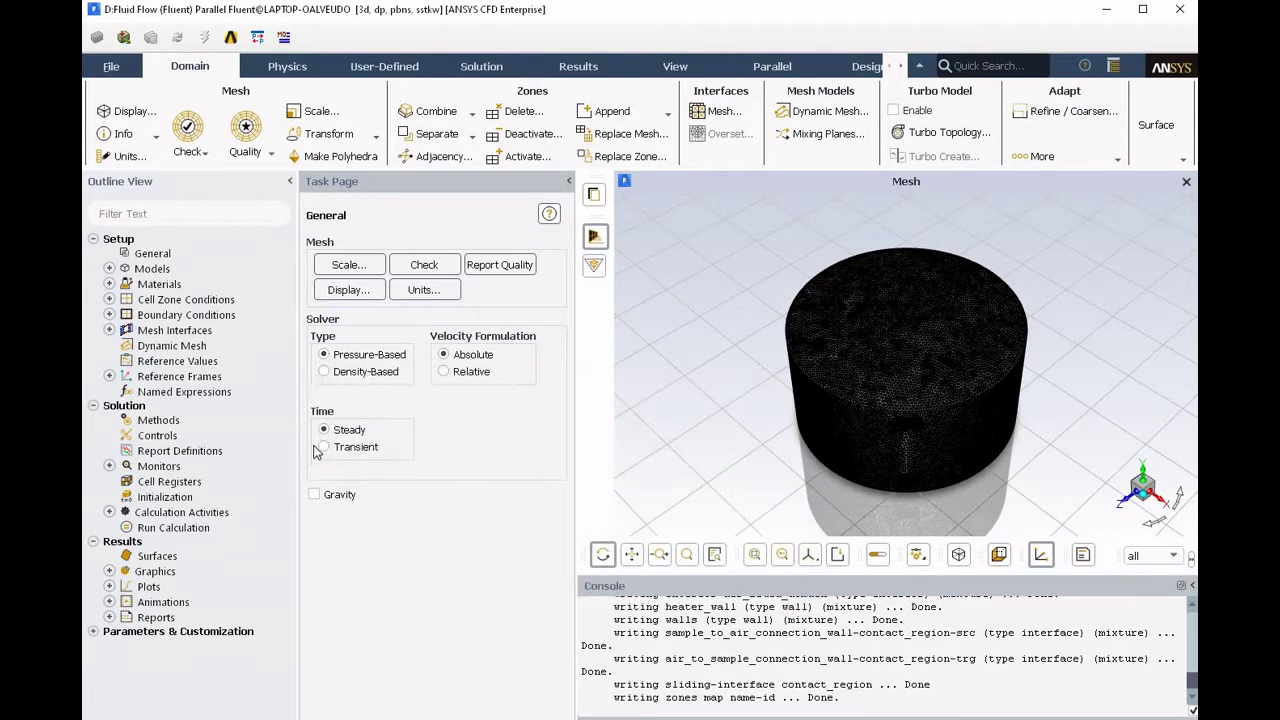
# Make the solver transient and enable gravity with a Y acceleration of -9.81 m/s2
pyautogui.click(324, 447)
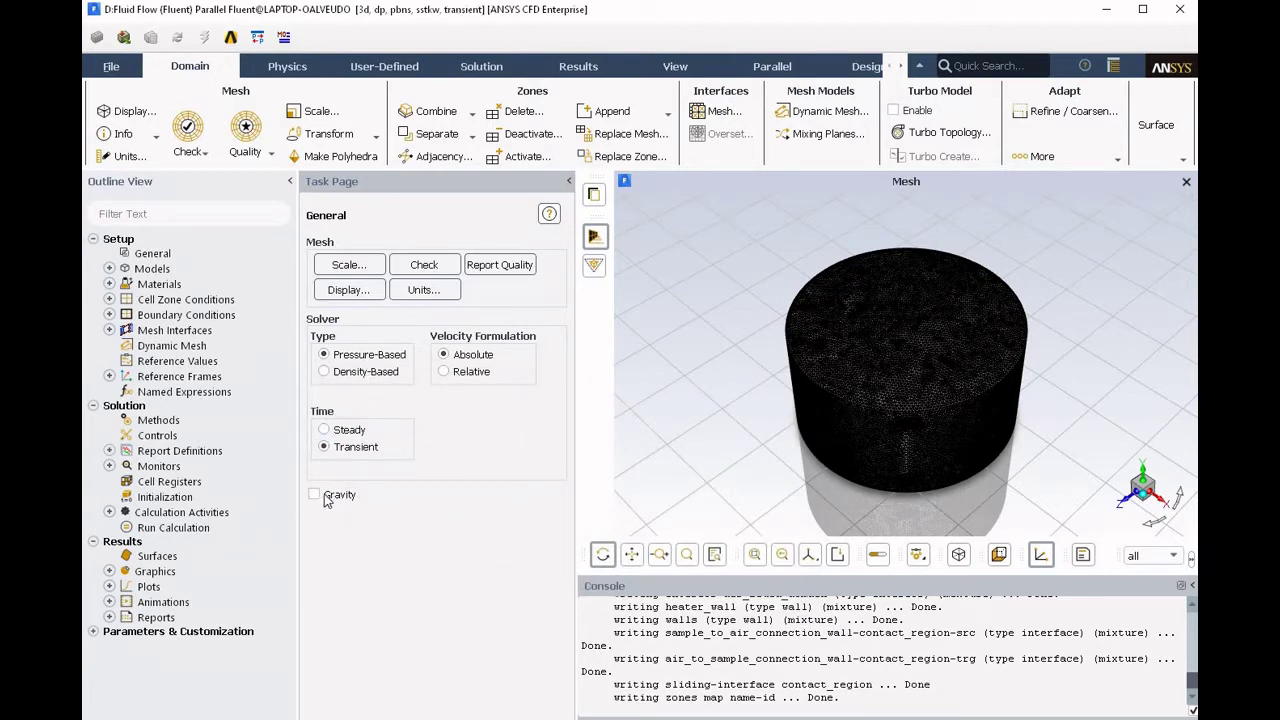
pyautogui.click(316, 495)
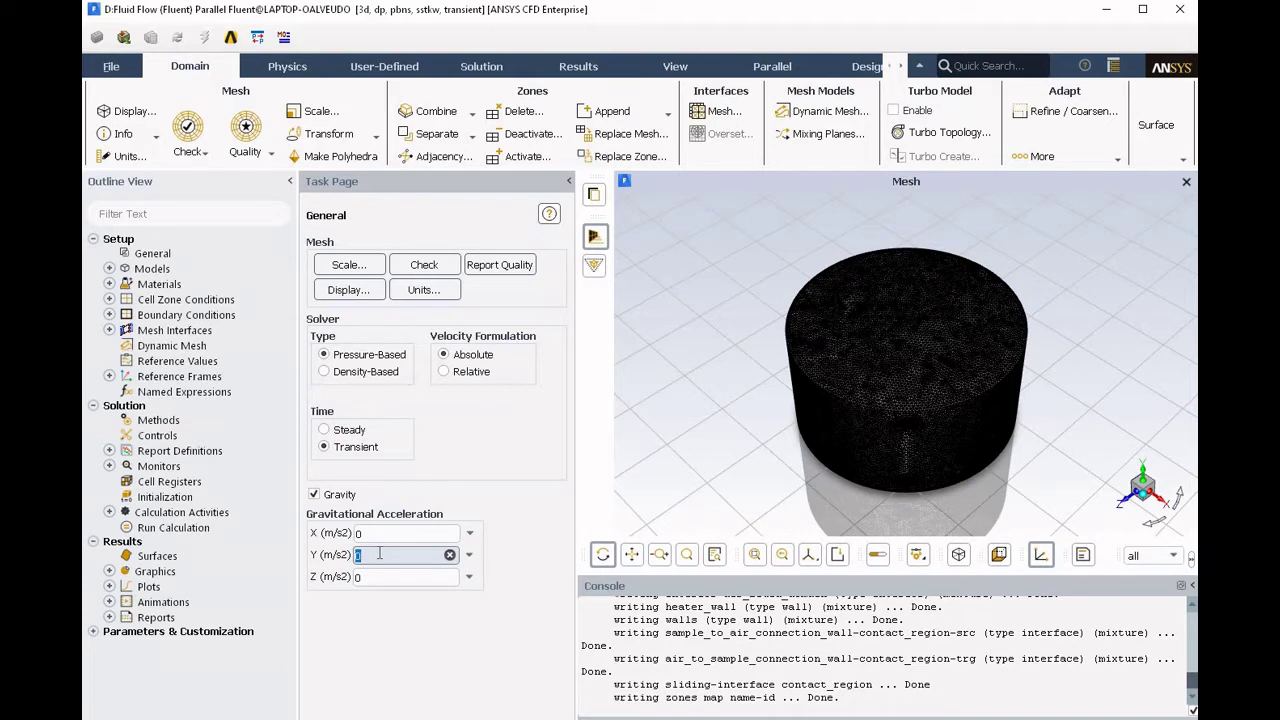
pyautogui.write('-9.81')
pyautogui.click(388, 647)
pyautogui.press('Return')
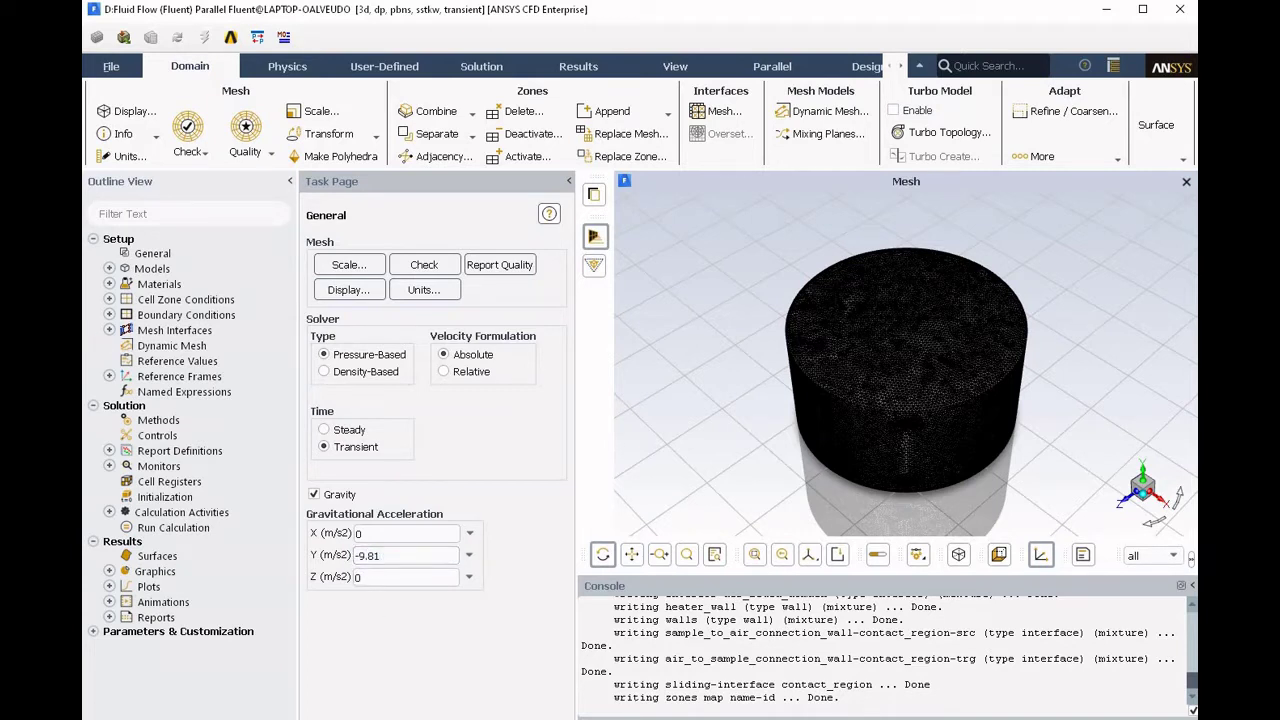
# Turn on the energy equation in the physical models
pyautogui.doubleClick(143, 270)
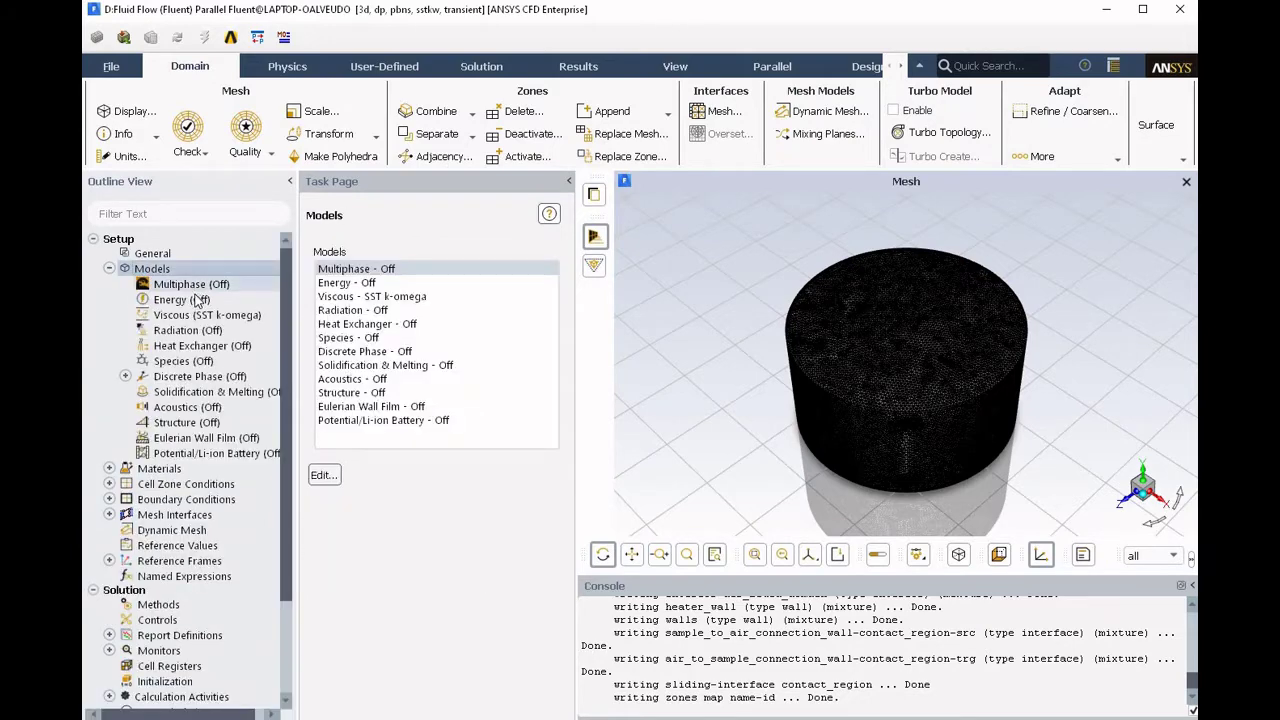
pyautogui.click(162, 299)
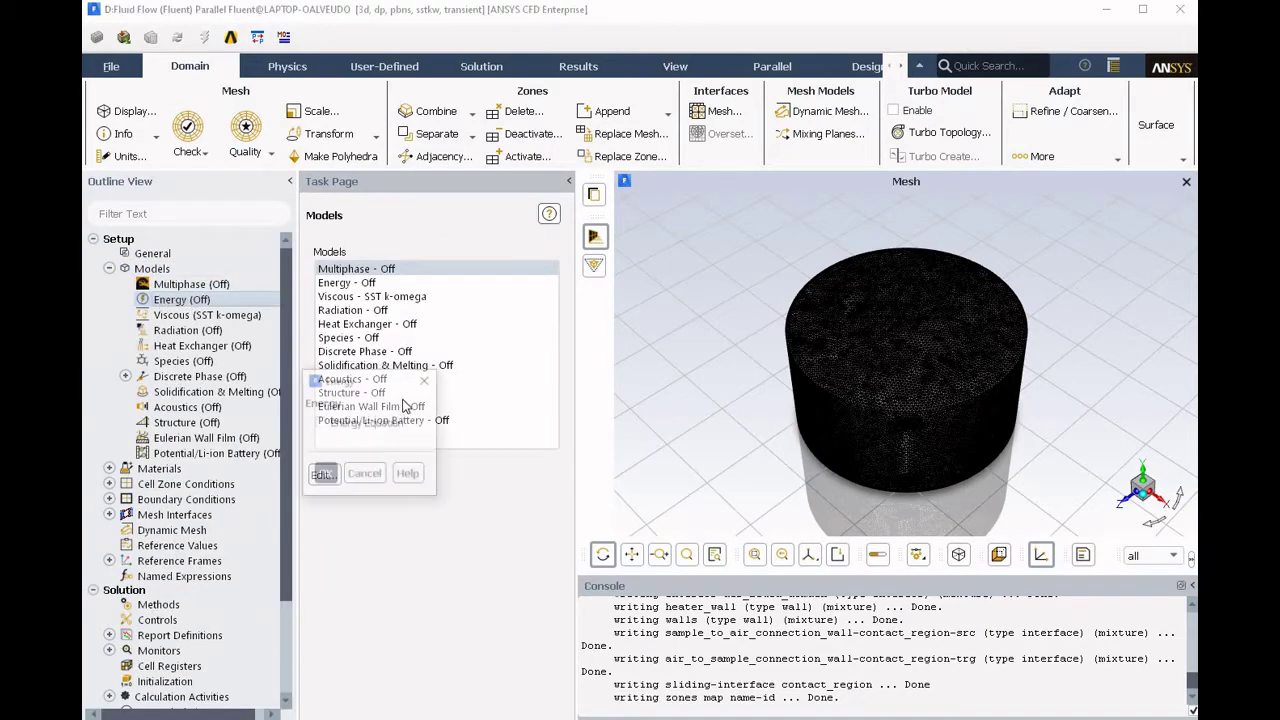
pyautogui.click(321, 423)
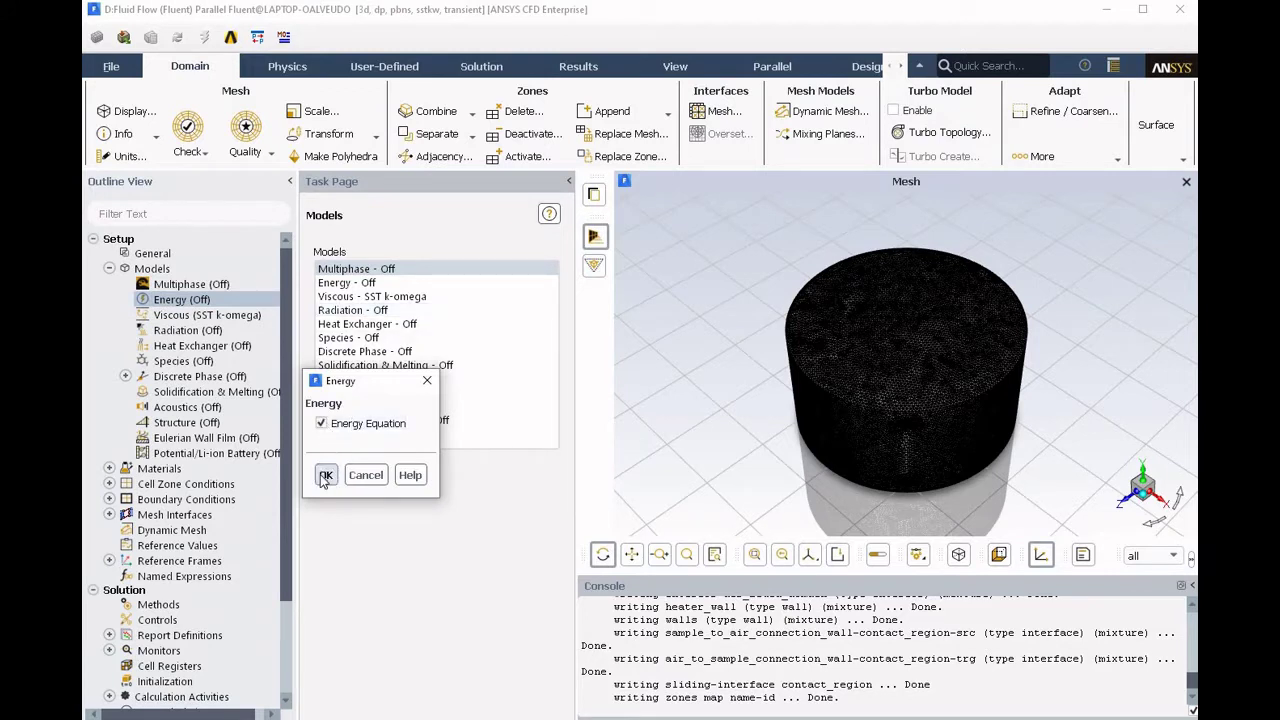
pyautogui.click(325, 475)
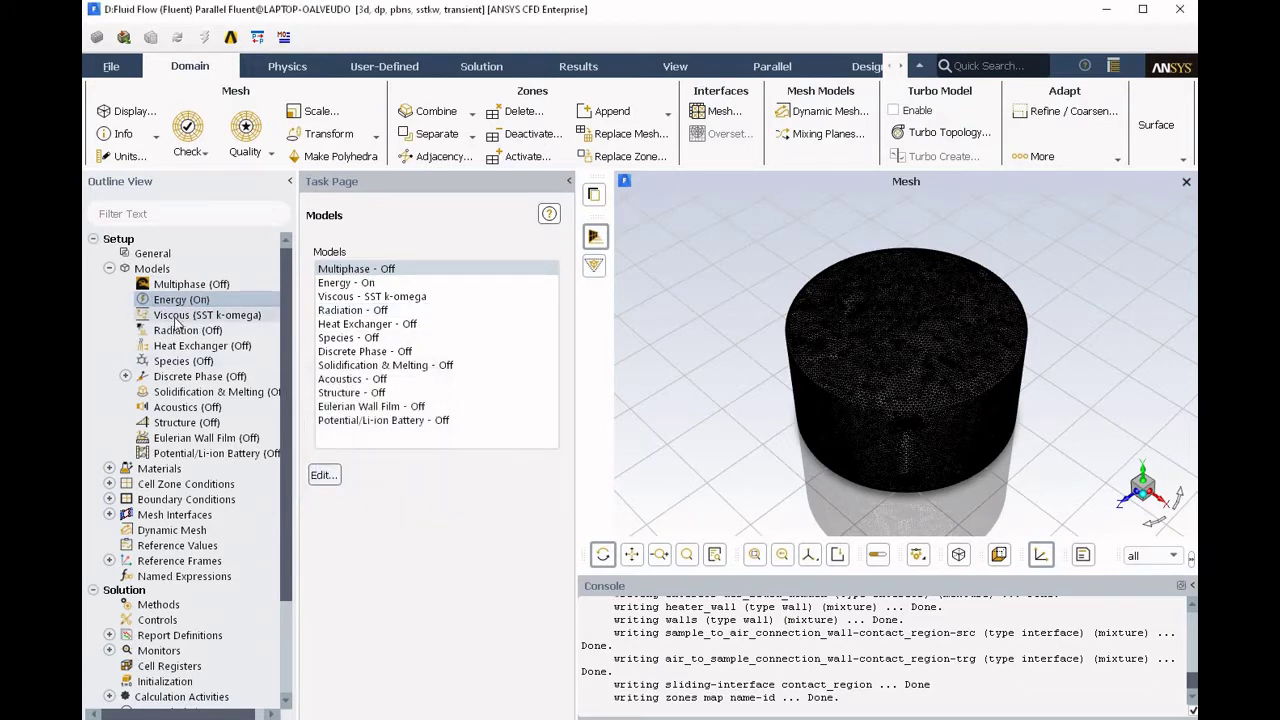
# Set the viscous model to Laminar and collapse the list of models
pyautogui.click(193, 316)
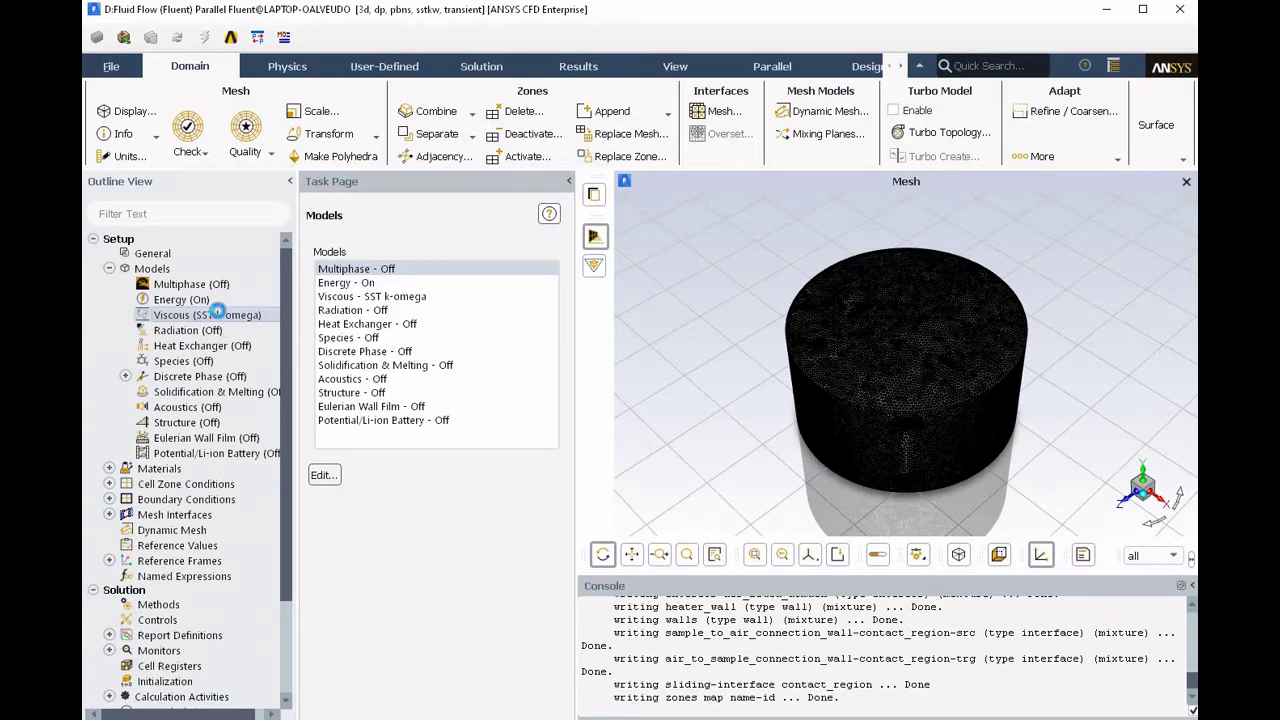
pyautogui.doubleClick(218, 316)
pyautogui.click(345, 441)
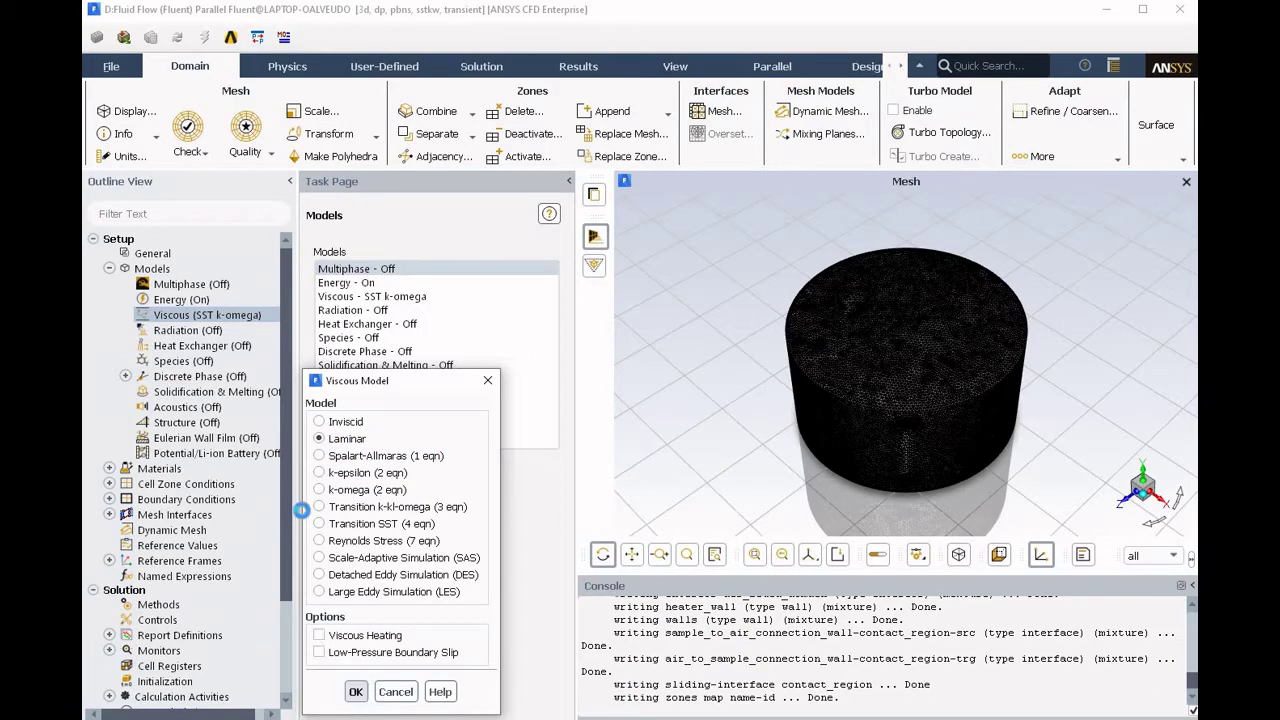
pyautogui.click(354, 691)
pyautogui.click(109, 268)
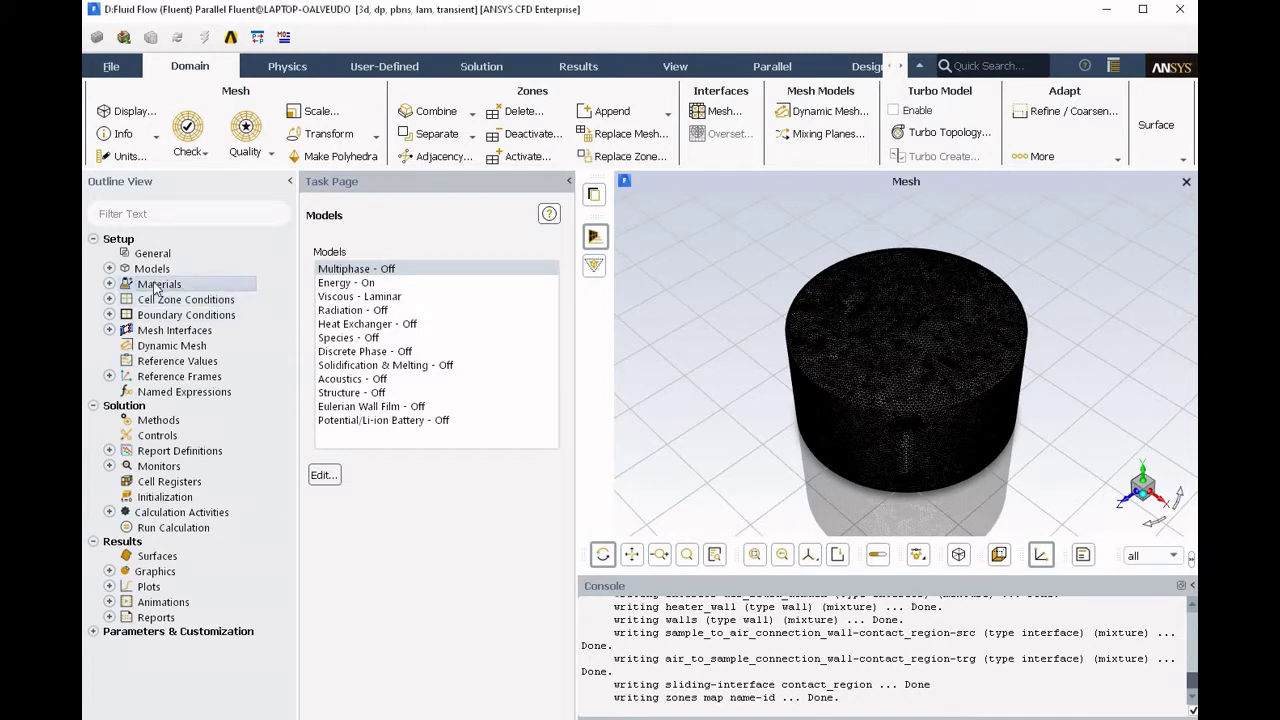
# Change the density method of the fluid material air to incompressible-ideal-gas and save the material
pyautogui.doubleClick(233, 286)
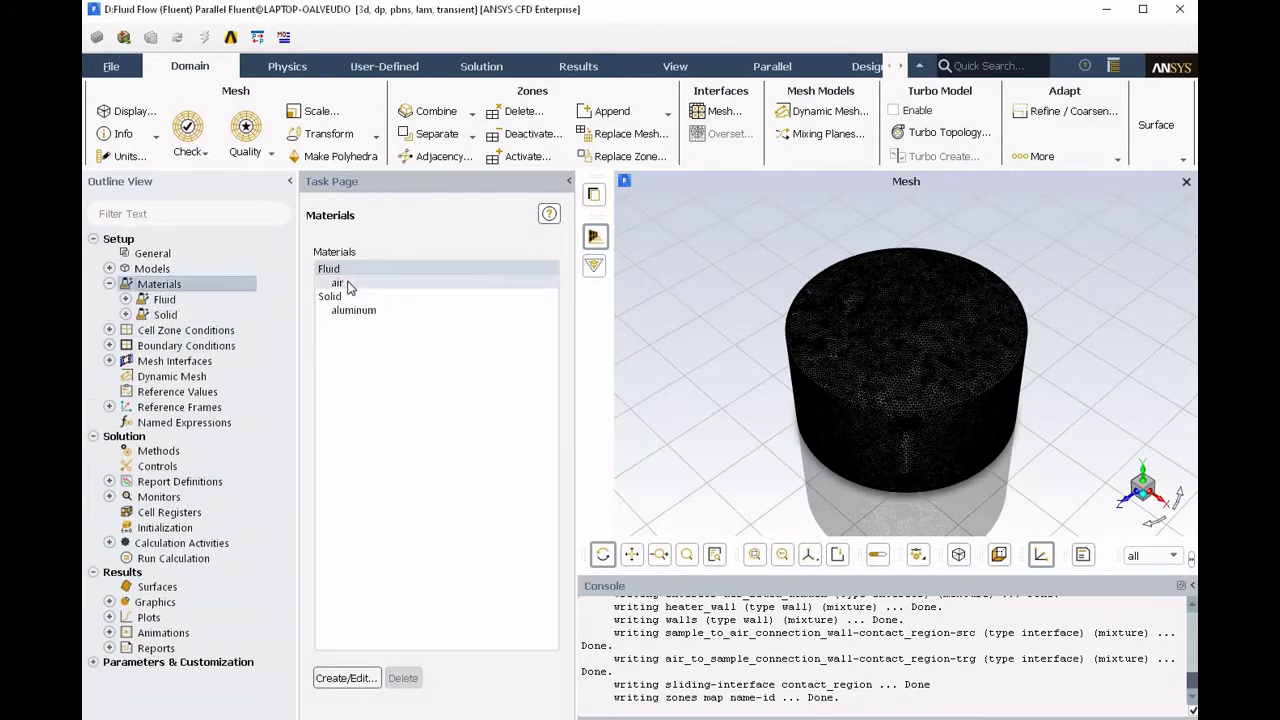
pyautogui.click(342, 285)
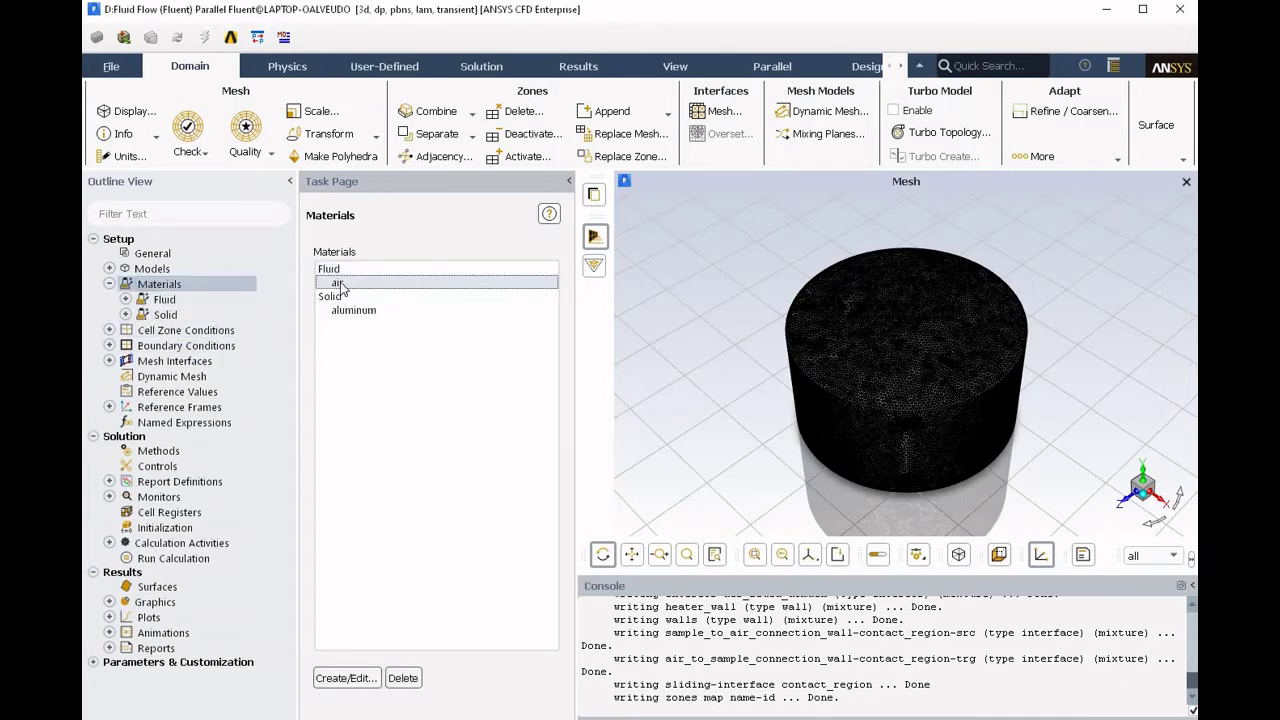
pyautogui.doubleClick(405, 288)
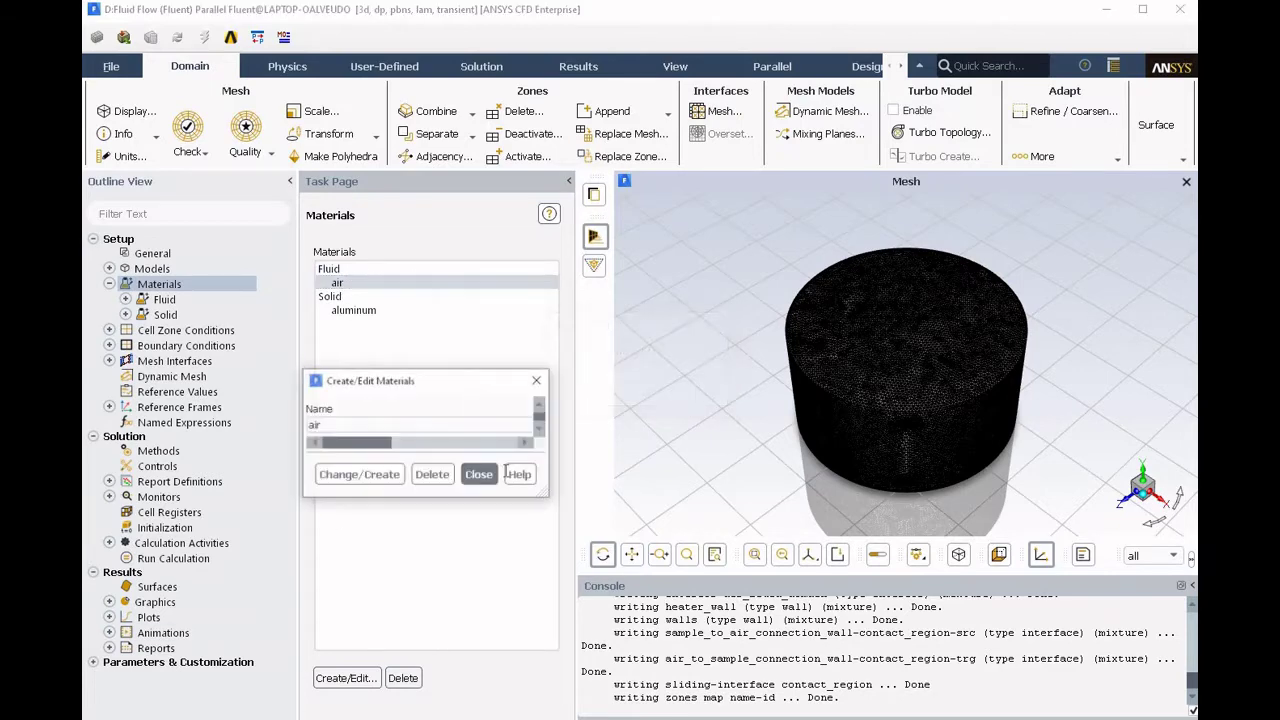
pyautogui.click(606, 540)
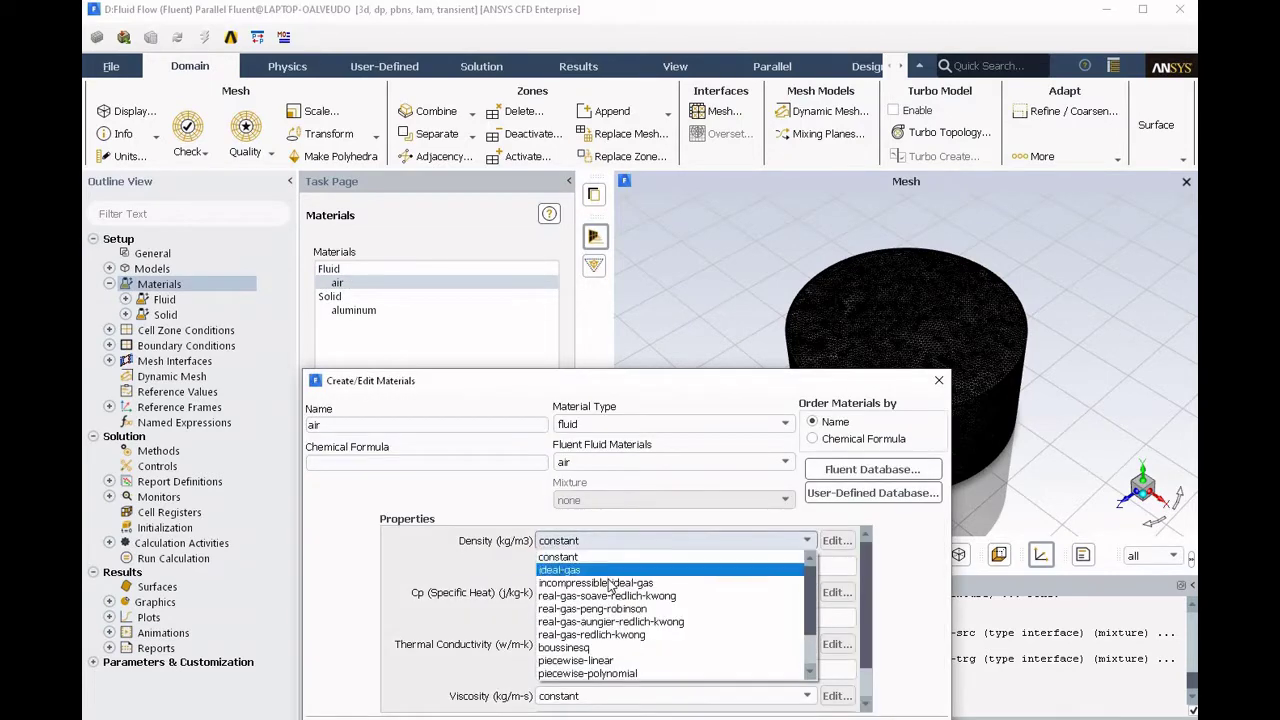
pyautogui.click(605, 582)
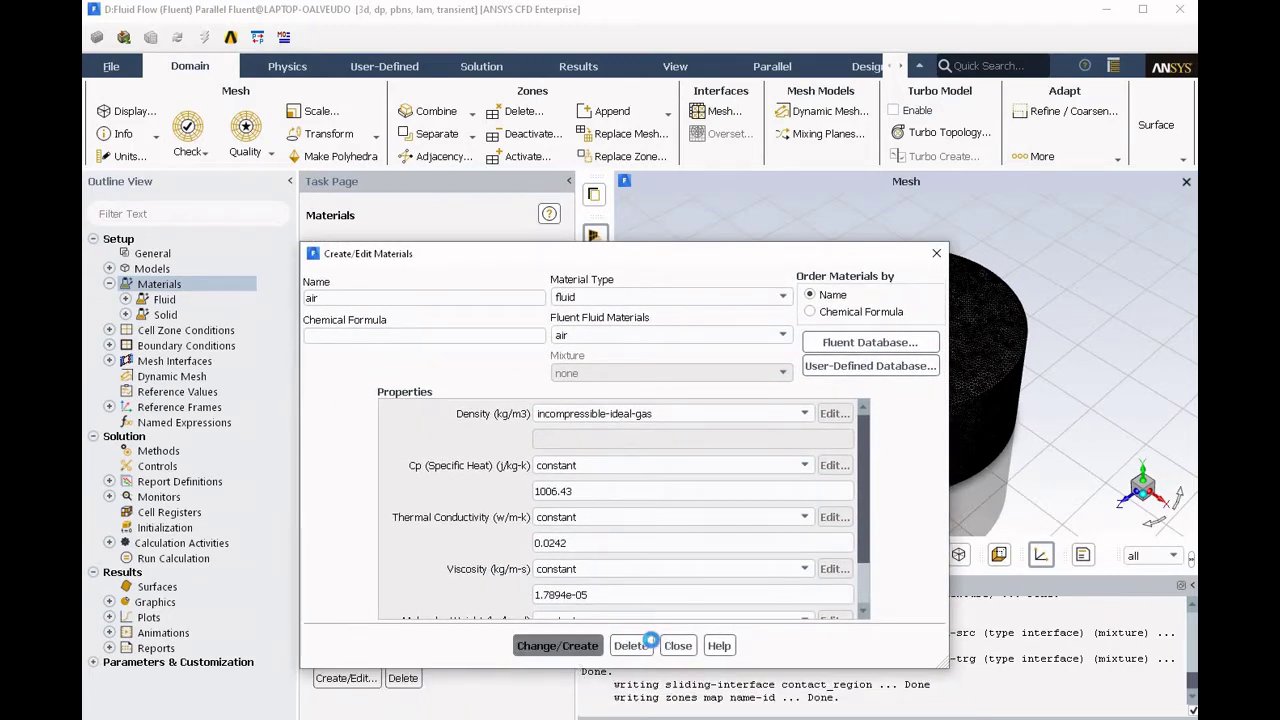
pyautogui.click(677, 646)
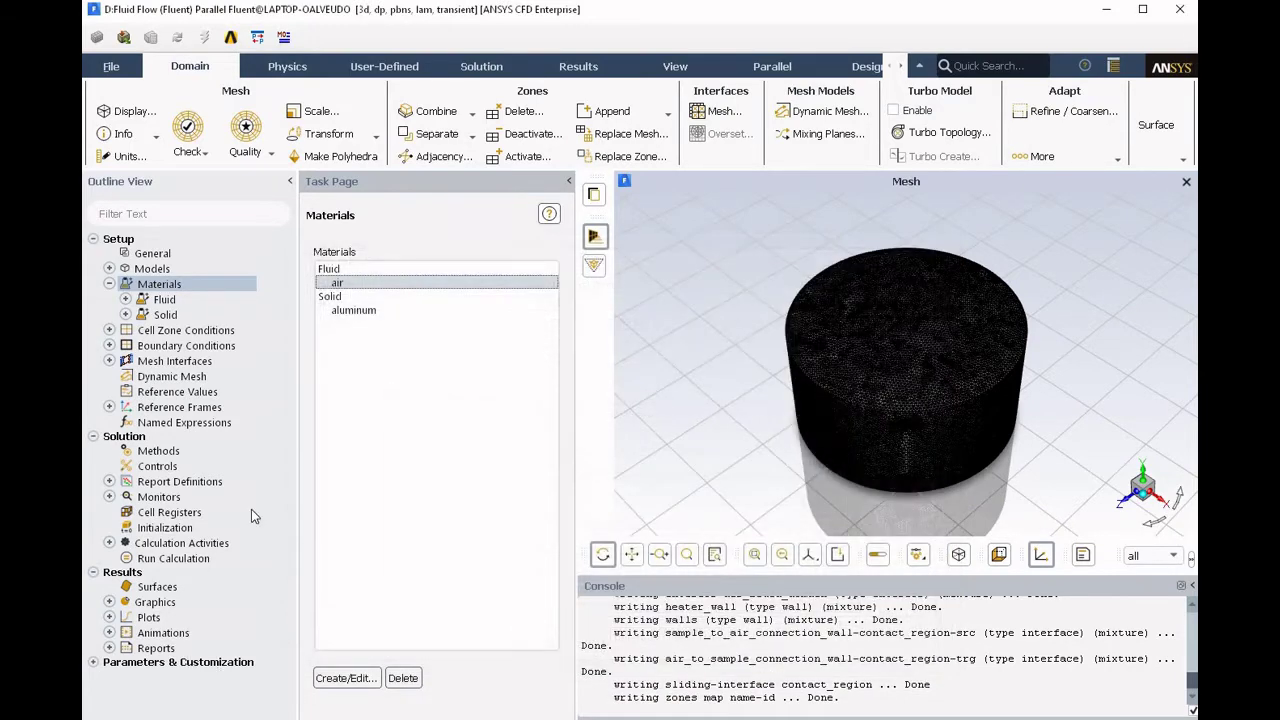
# Check which material is assigned to the air_fluid_domain fluid cell zone and accept its settings
pyautogui.click(354, 313)
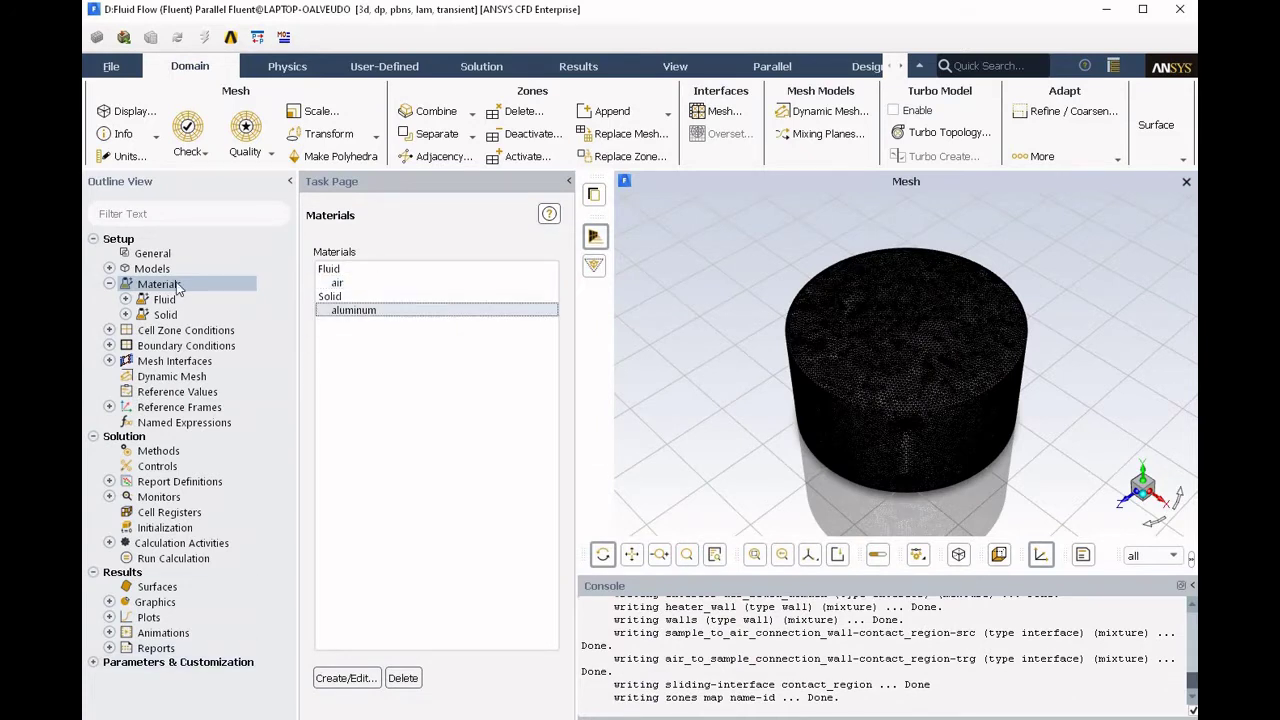
pyautogui.click(110, 284)
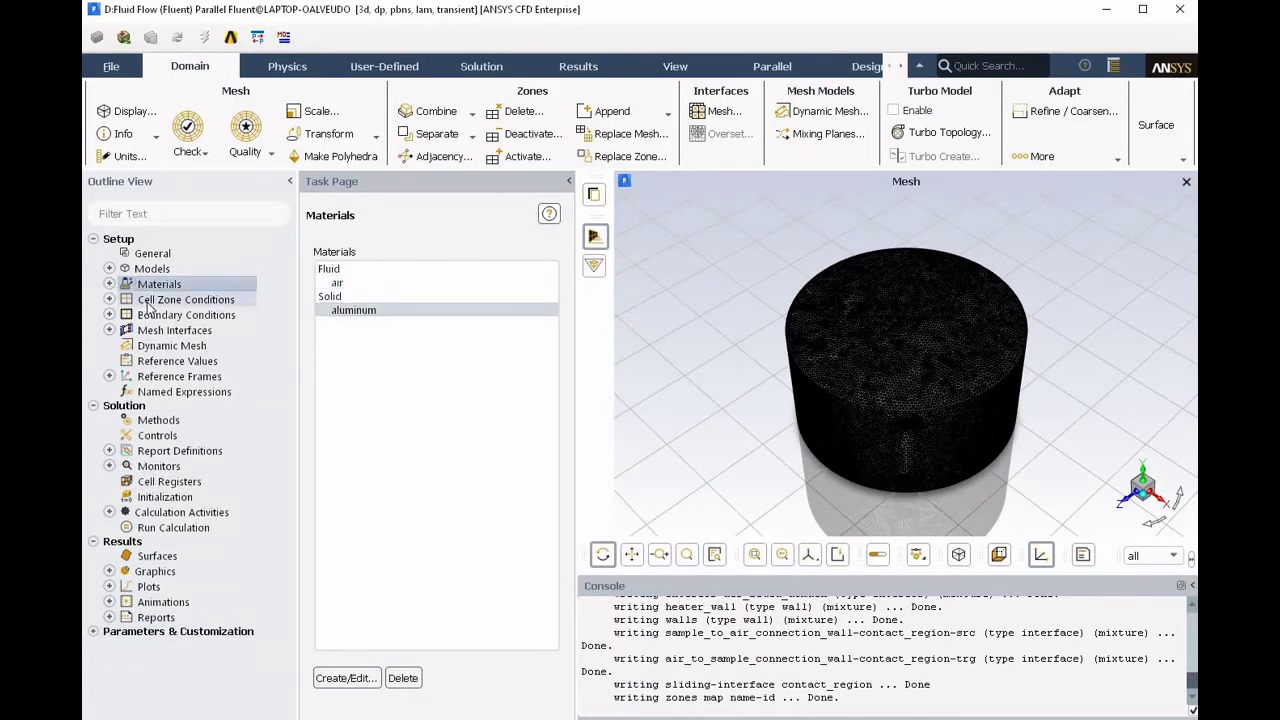
pyautogui.doubleClick(160, 300)
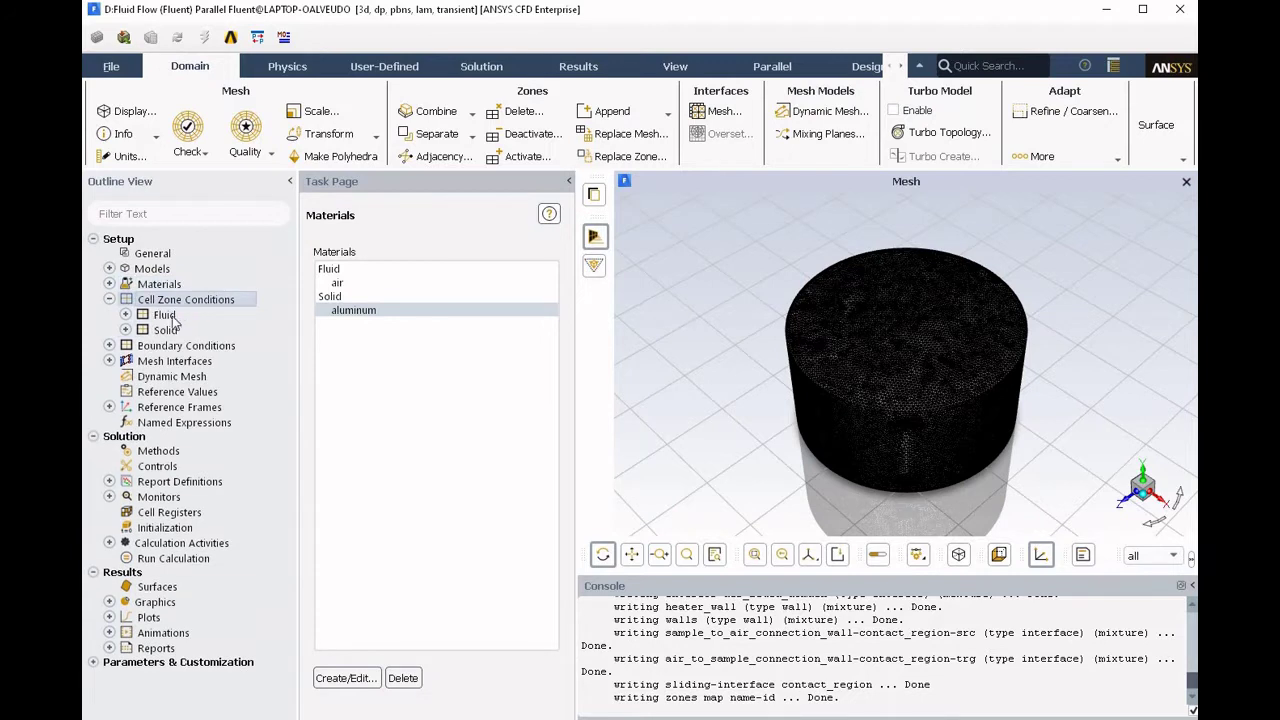
pyautogui.click(163, 316)
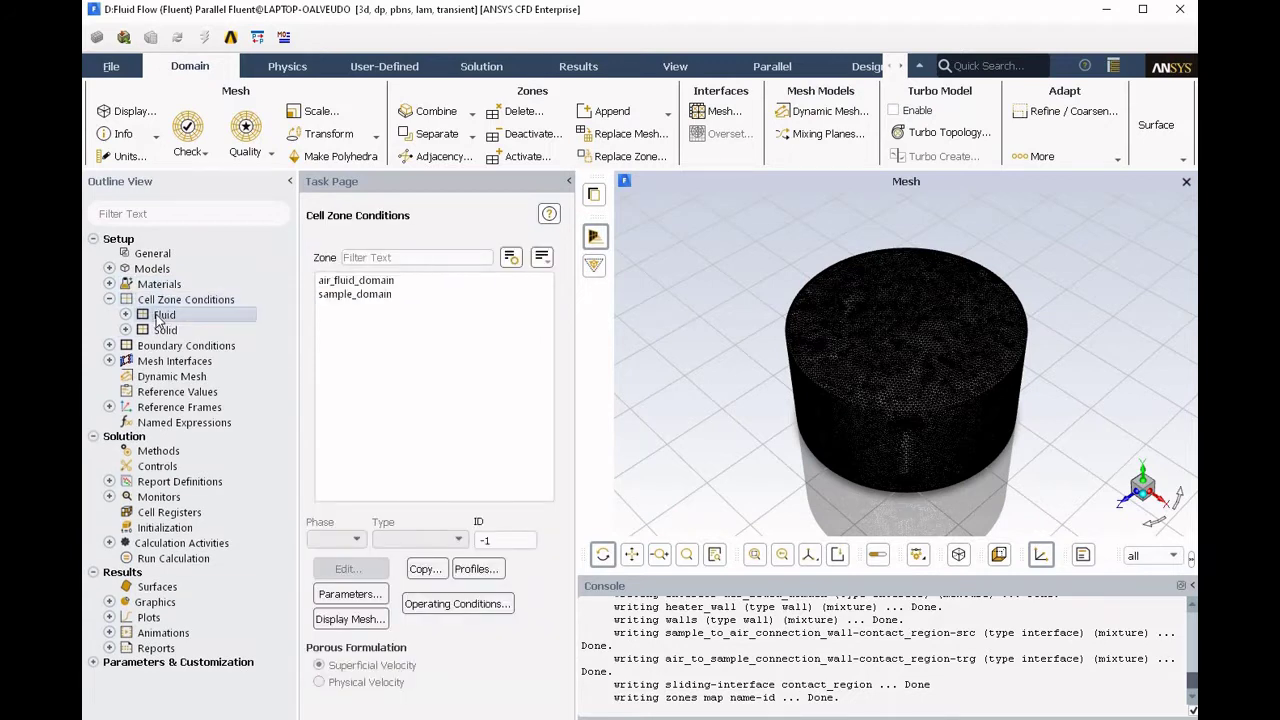
pyautogui.doubleClick(158, 317)
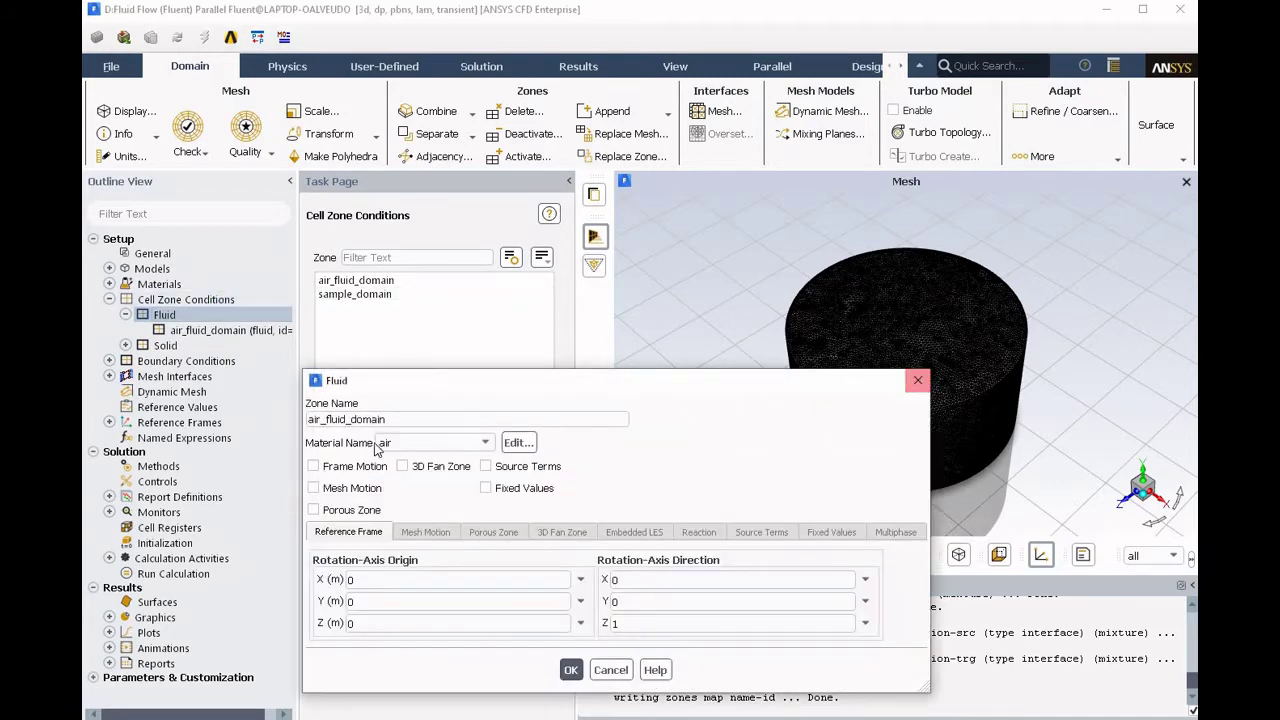
pyautogui.click(570, 670)
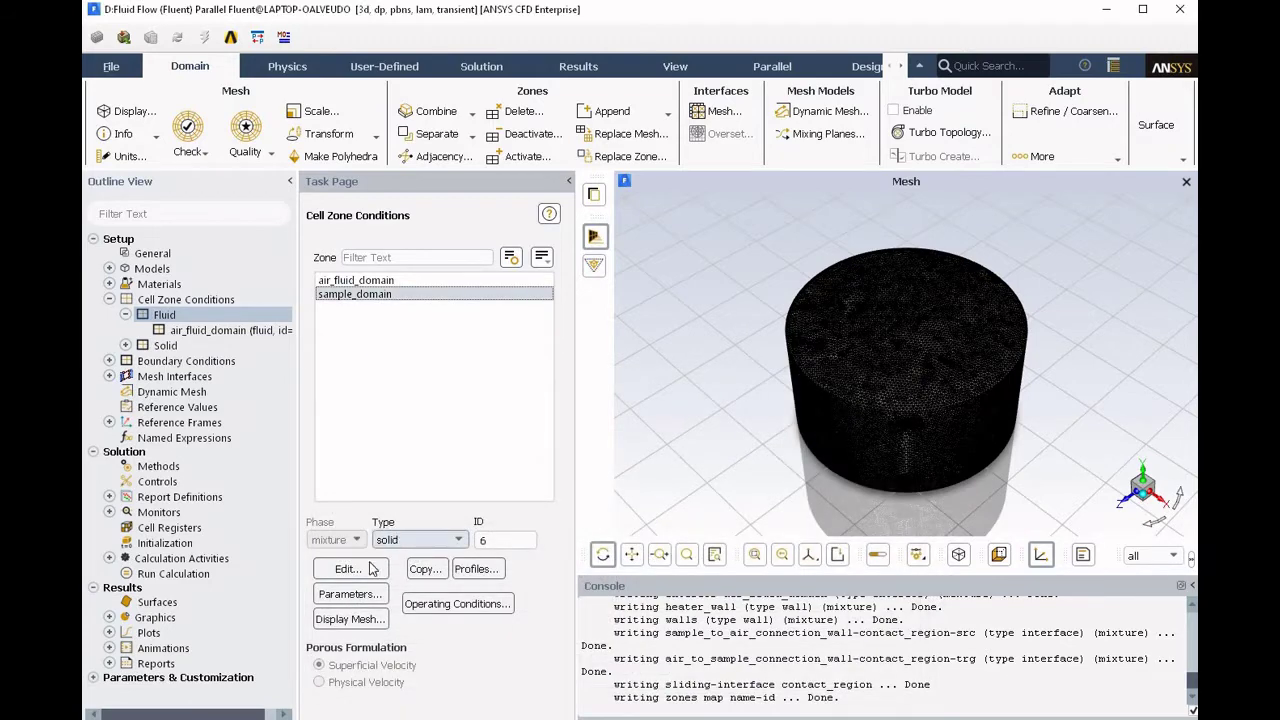
# Check the material assigned to the sample_domain solid zone, close its settings and collapse the cell zone conditions
pyautogui.click(374, 569)
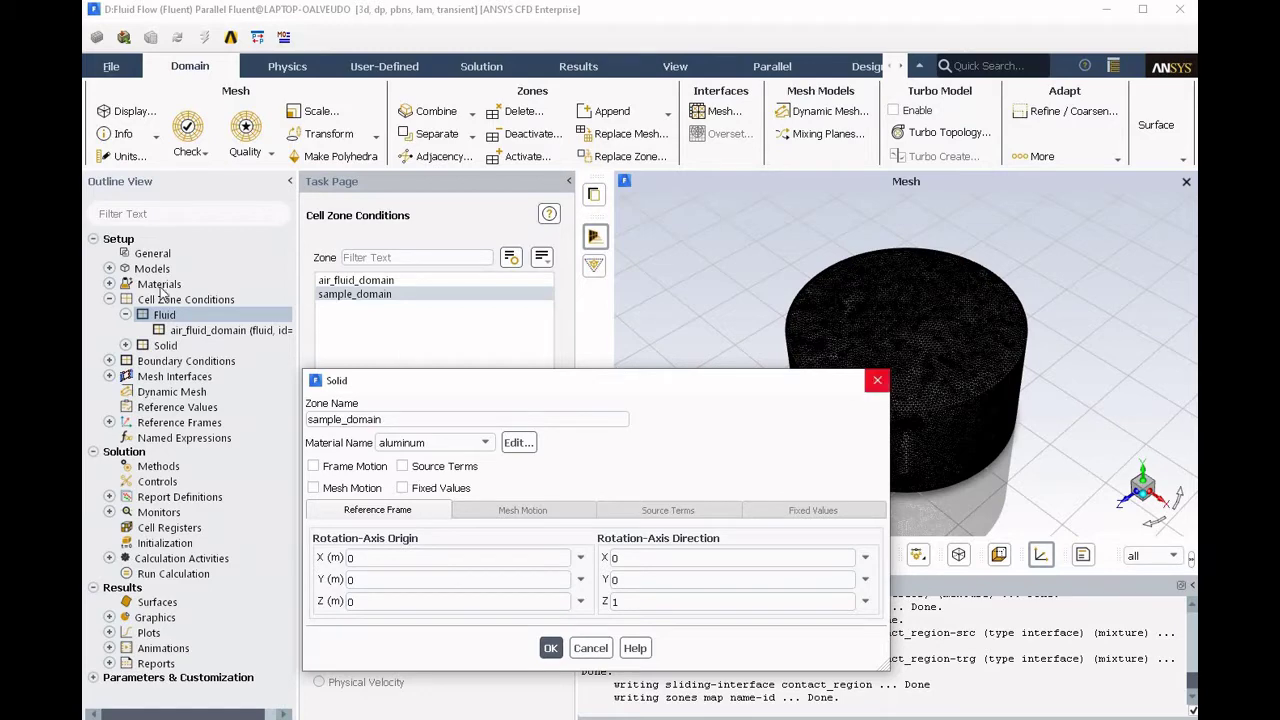
pyautogui.click(877, 380)
pyautogui.click(125, 314)
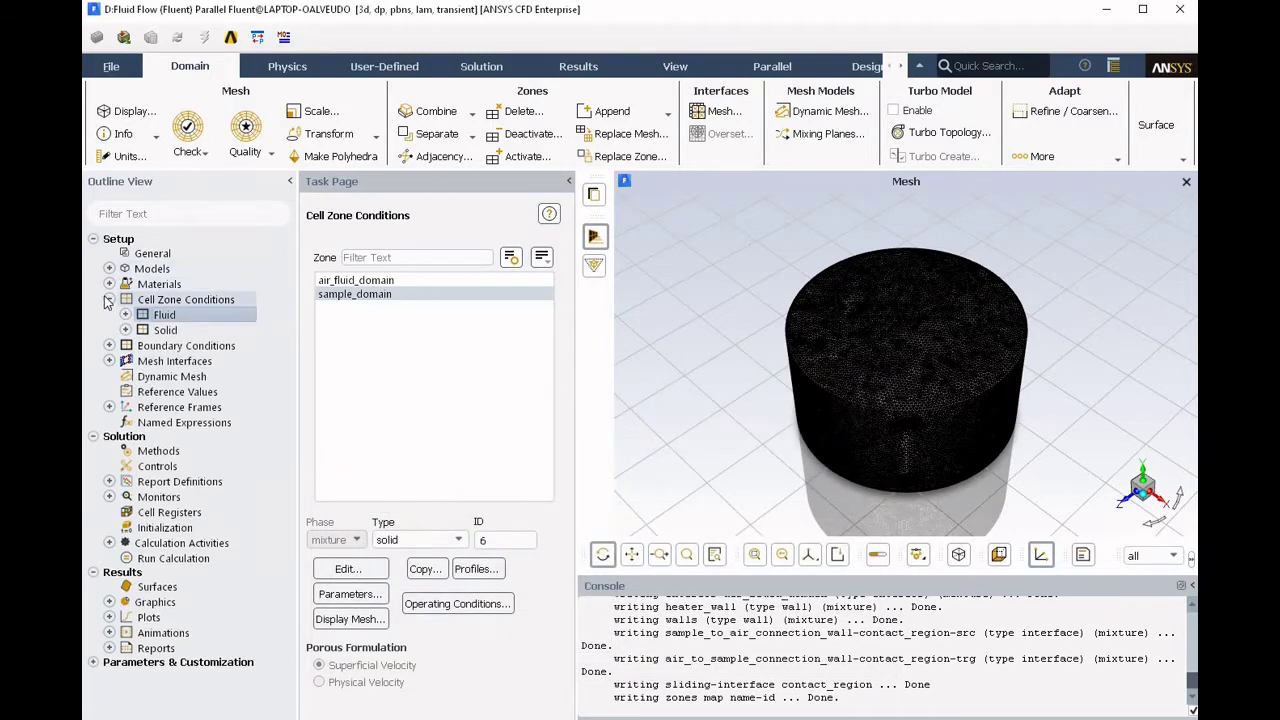
pyautogui.click(109, 299)
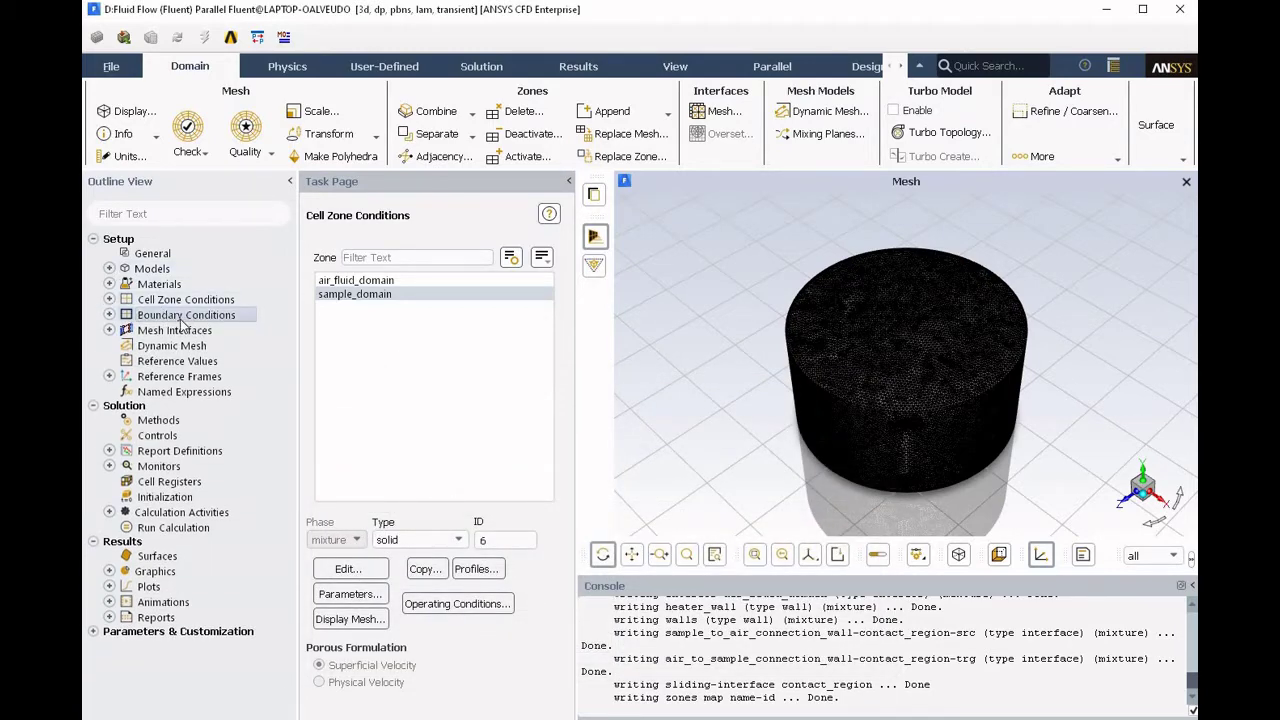
# Group the boundary zones by zone type and set the thermal condition of the walls zone to via System Coupling
pyautogui.doubleClick(187, 320)
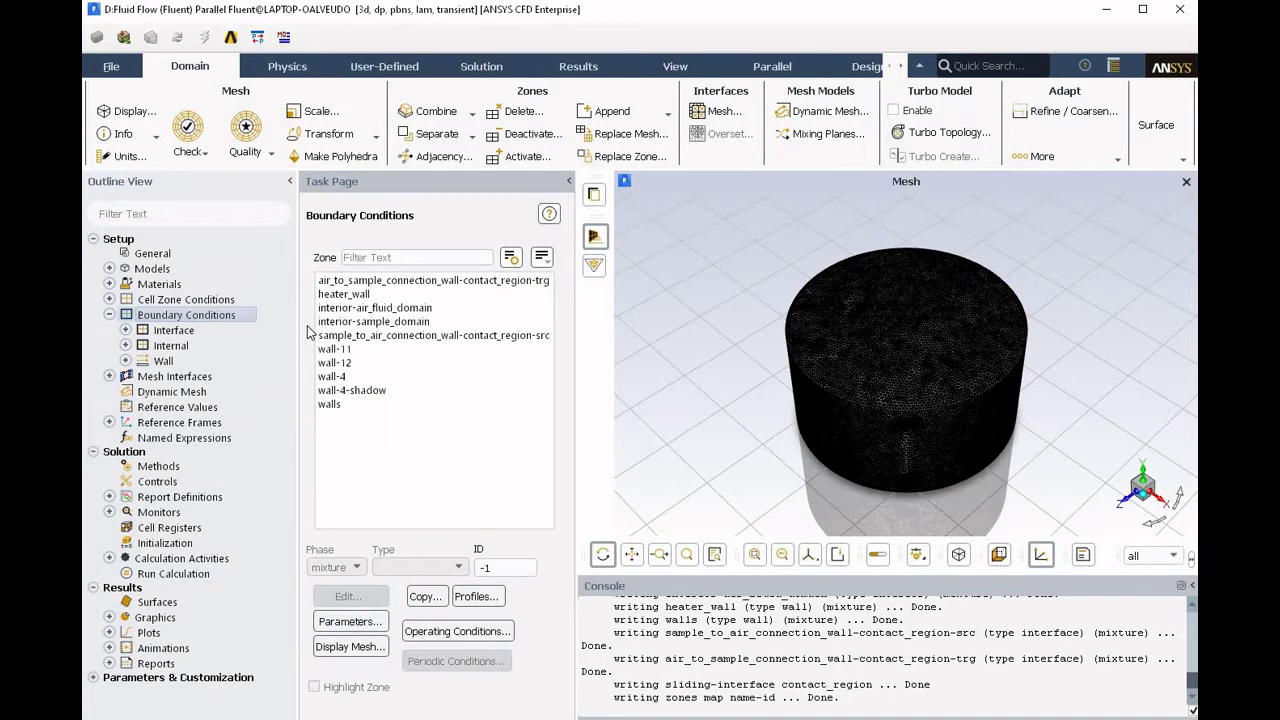
pyautogui.click(542, 260)
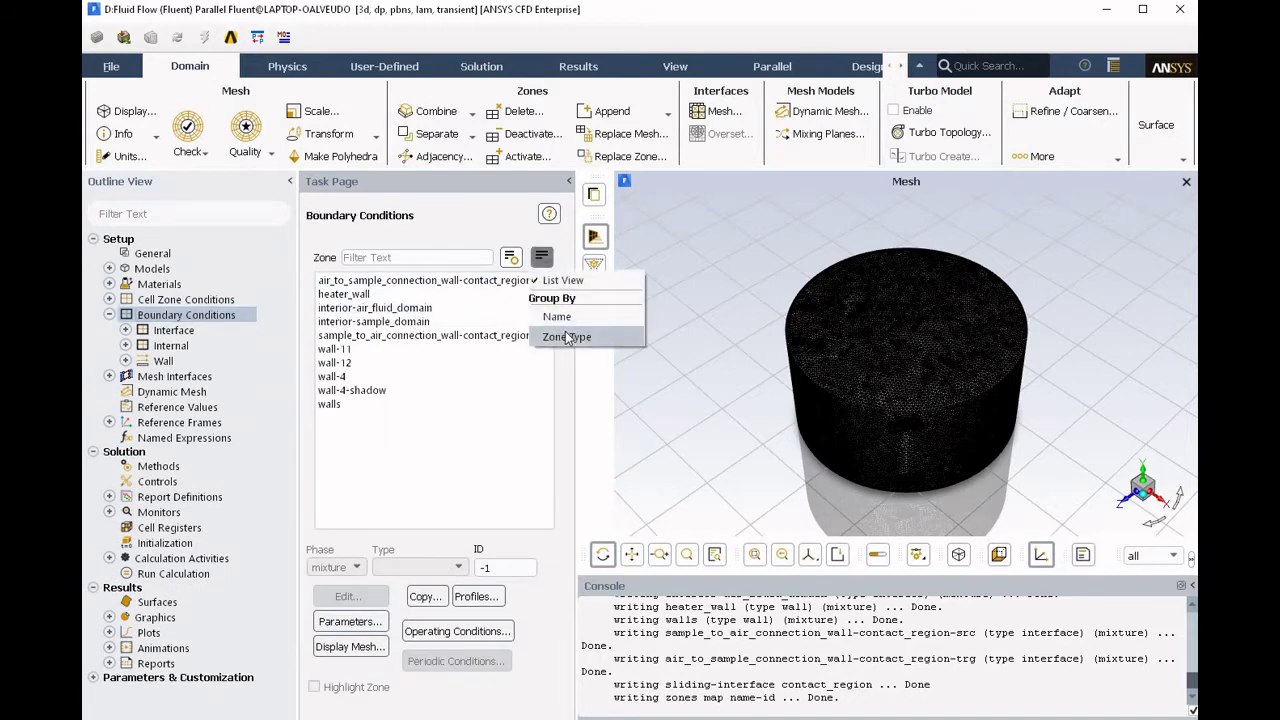
pyautogui.click(567, 337)
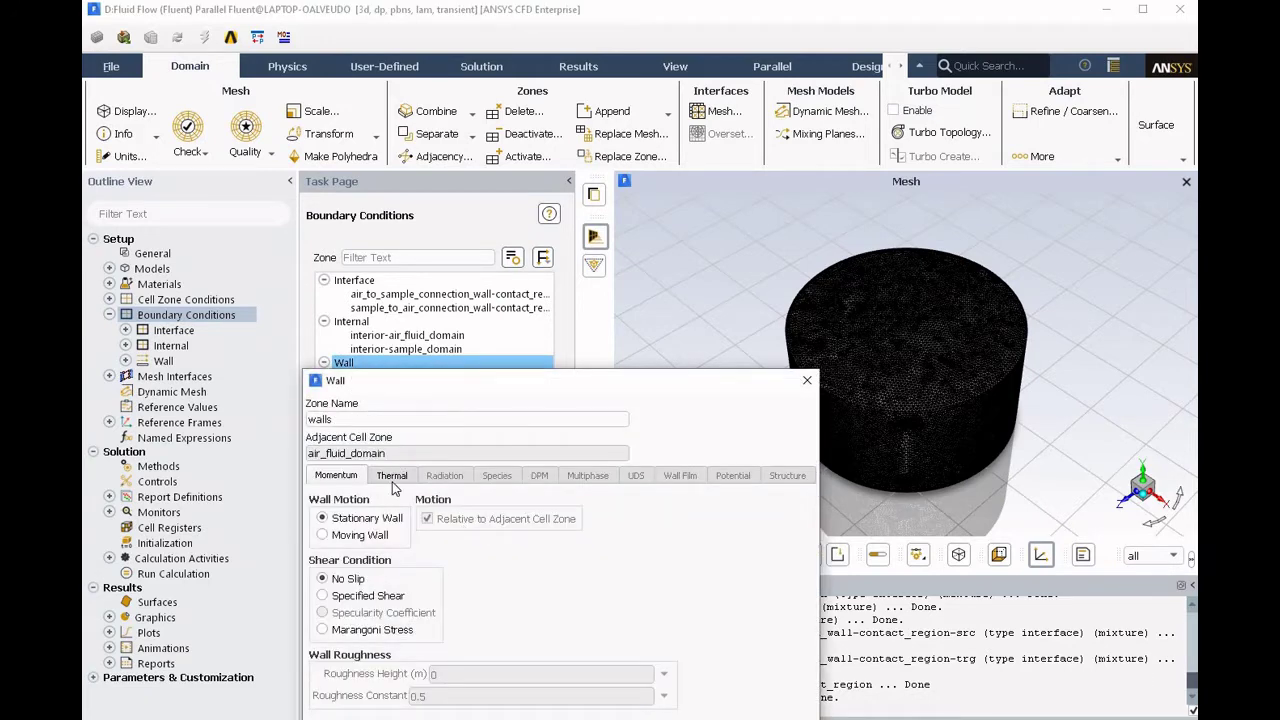
pyautogui.click(392, 477)
pyautogui.click(330, 604)
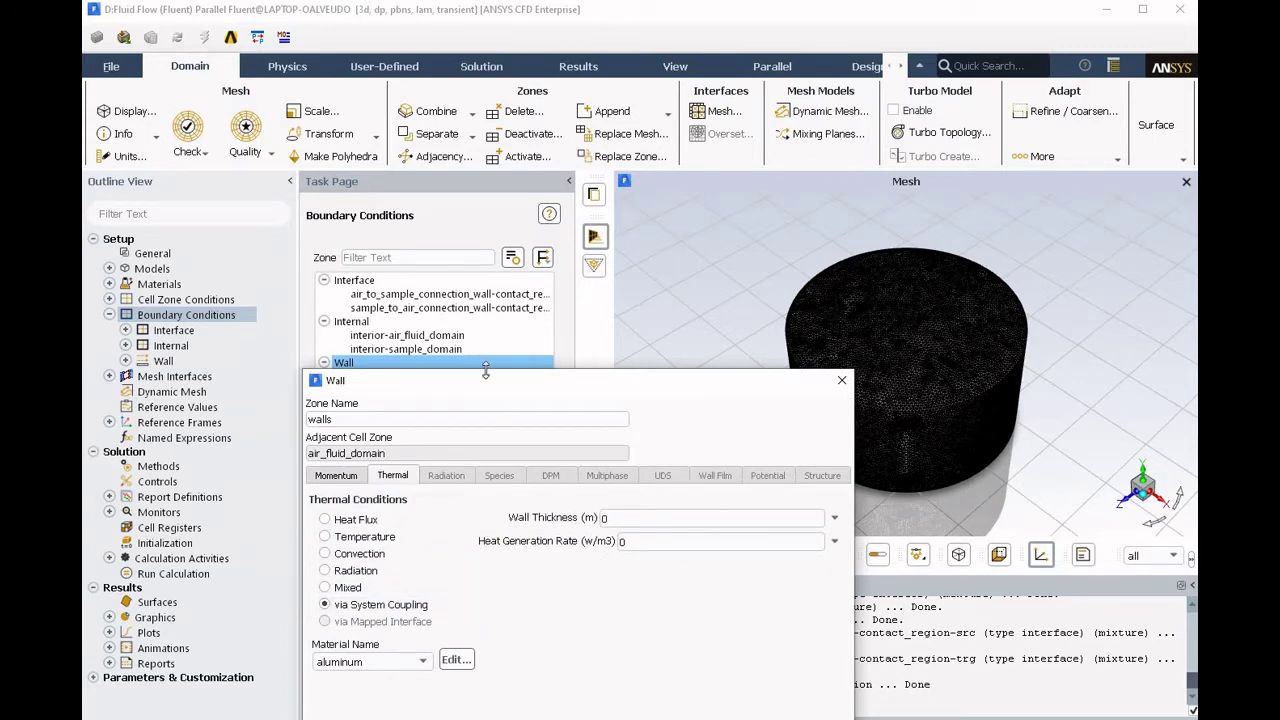
pyautogui.moveTo(489, 385); pyautogui.dragTo(475, 299)
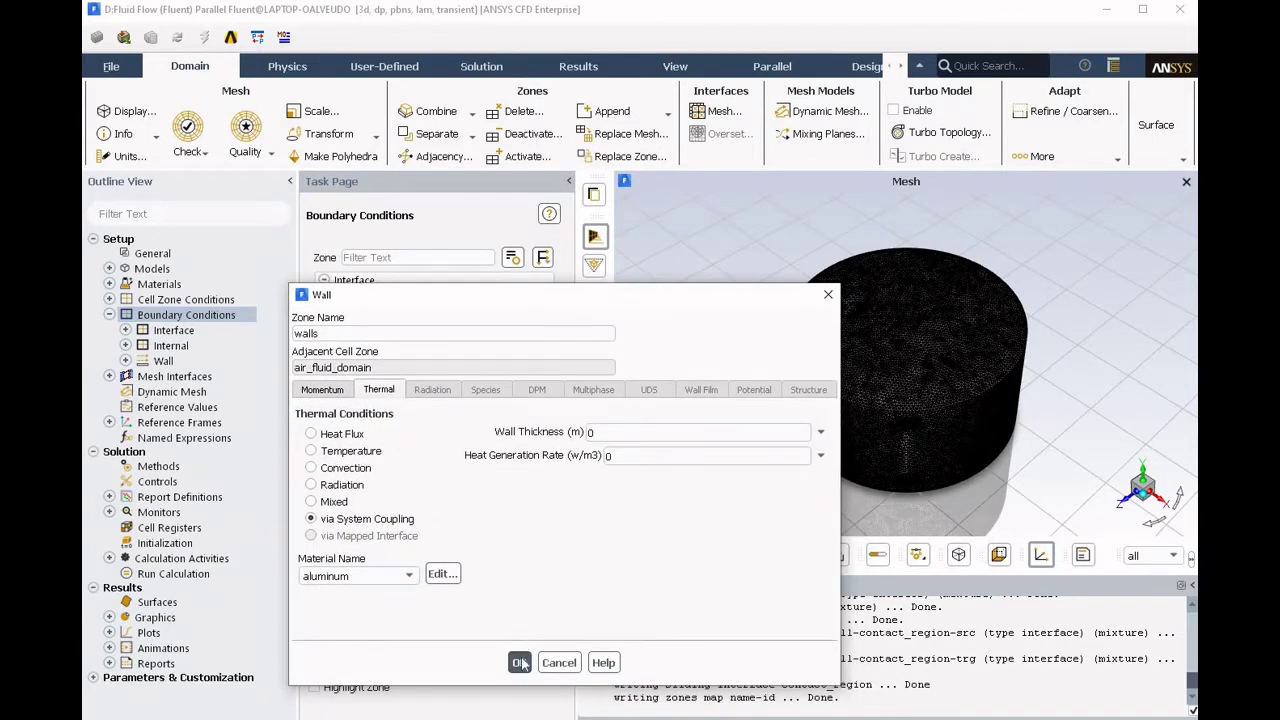
pyautogui.click(519, 663)
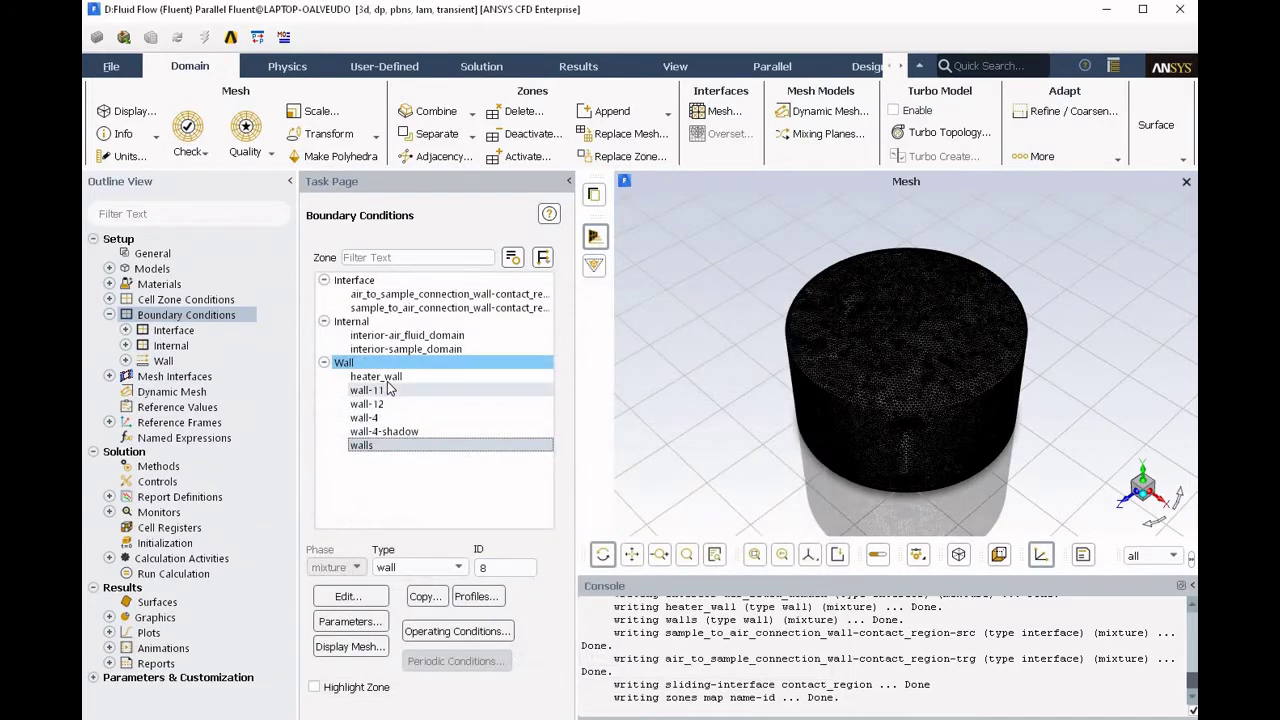
# Give the heater_wall zone a Temperature thermal condition of 1000 °C
pyautogui.click(377, 378)
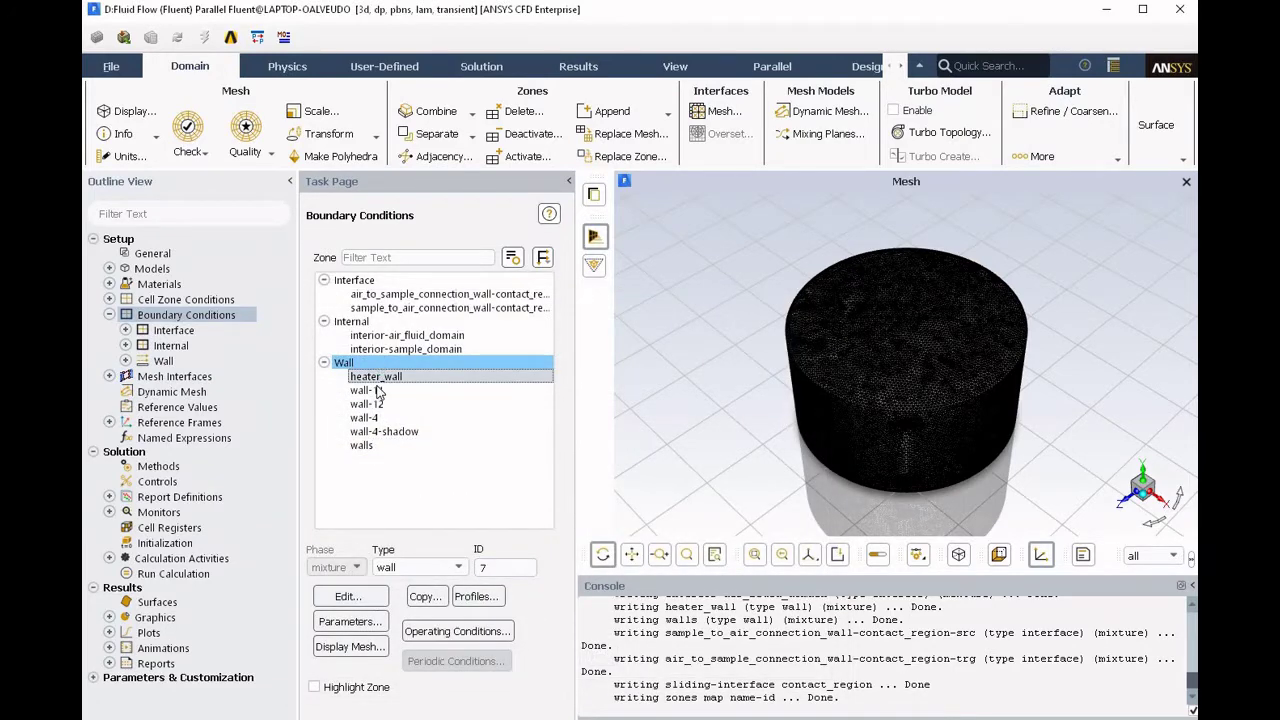
pyautogui.click(370, 597)
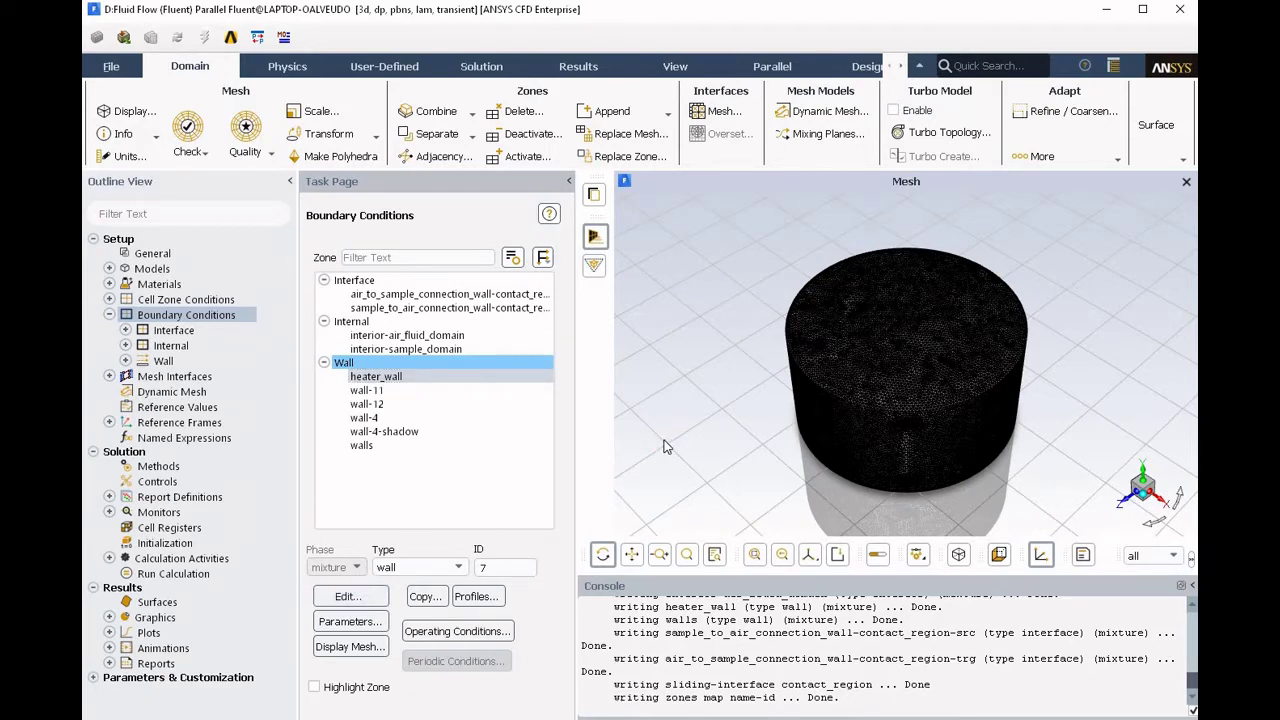
pyautogui.click(392, 476)
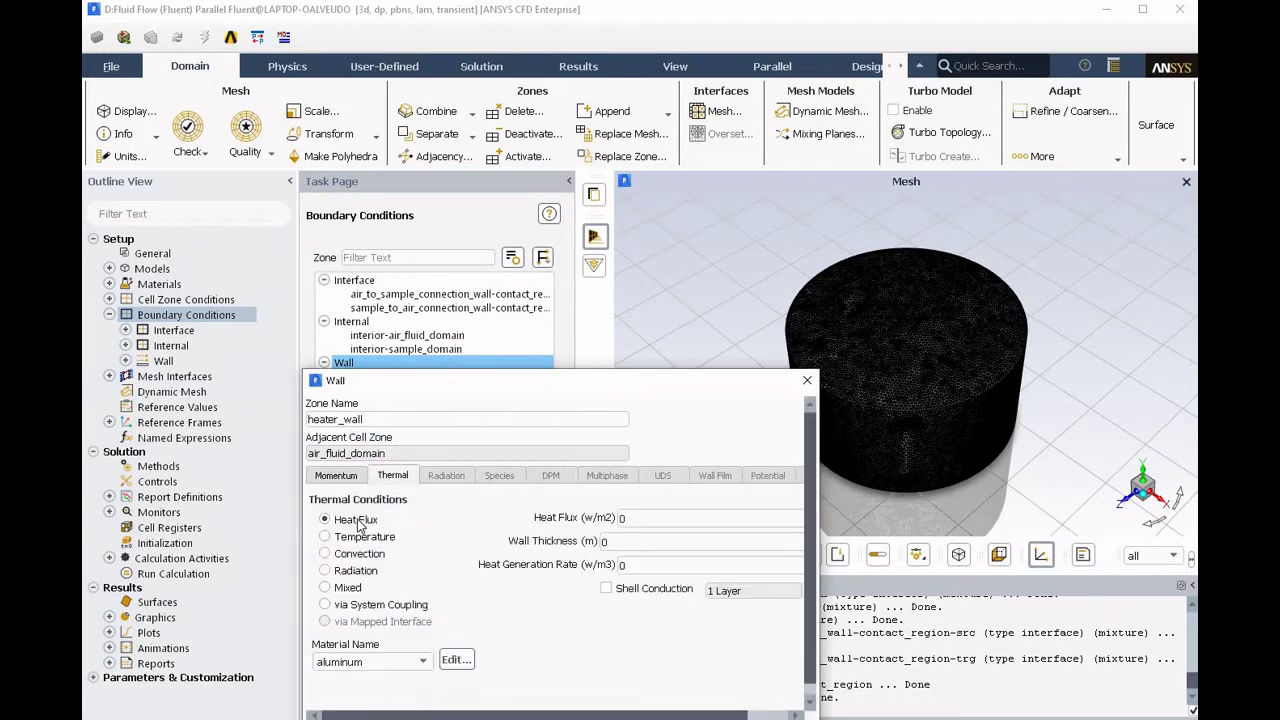
pyautogui.click(334, 537)
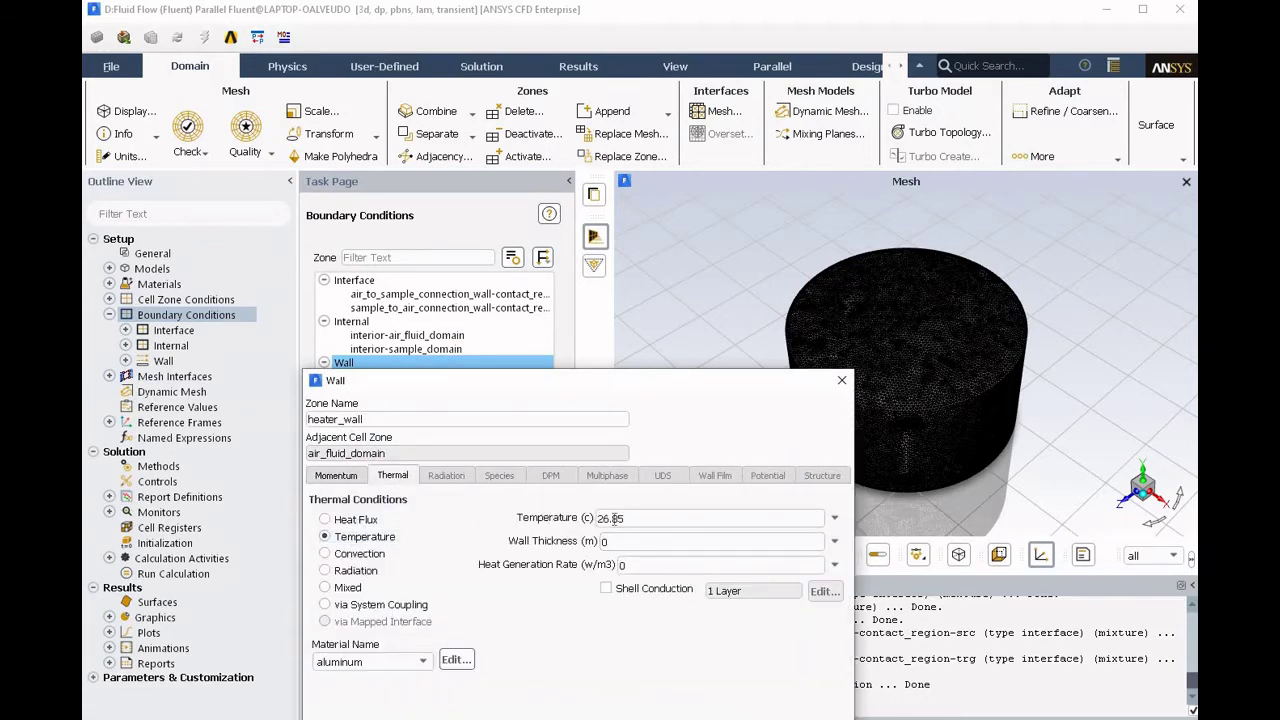
pyautogui.moveTo(651, 520); pyautogui.dragTo(567, 508)
pyautogui.write('1000')
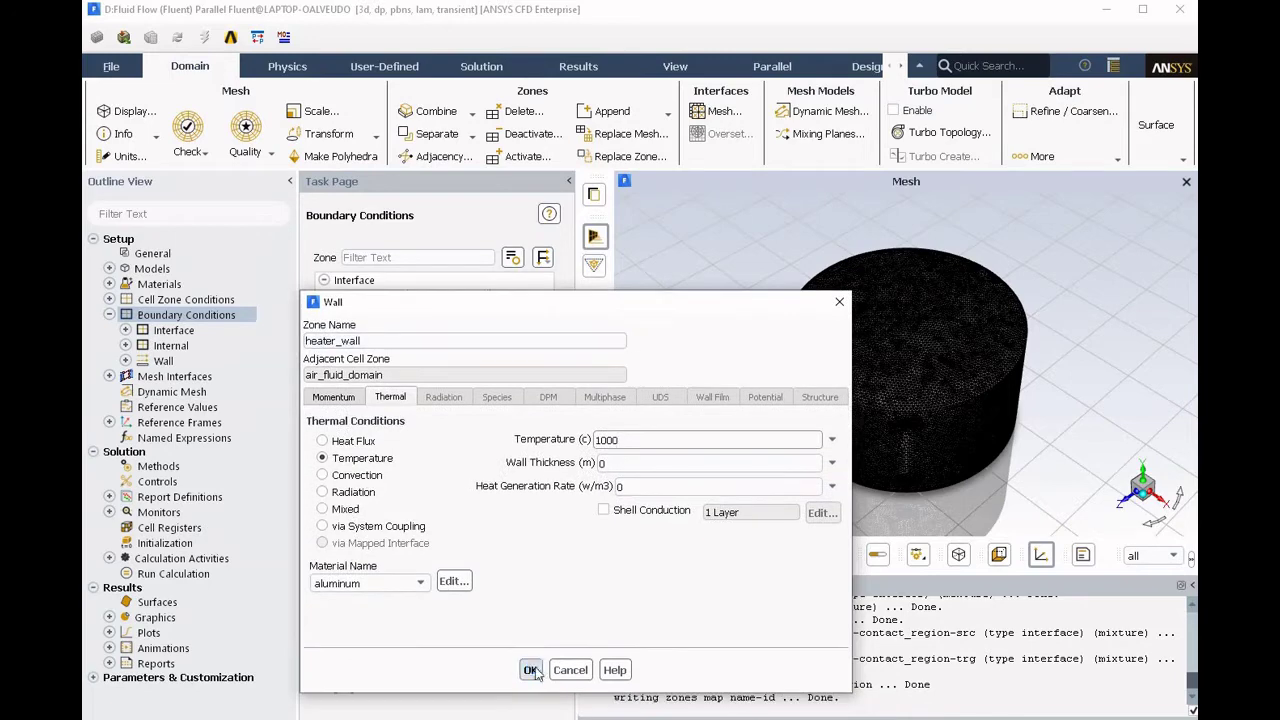
pyautogui.click(531, 671)
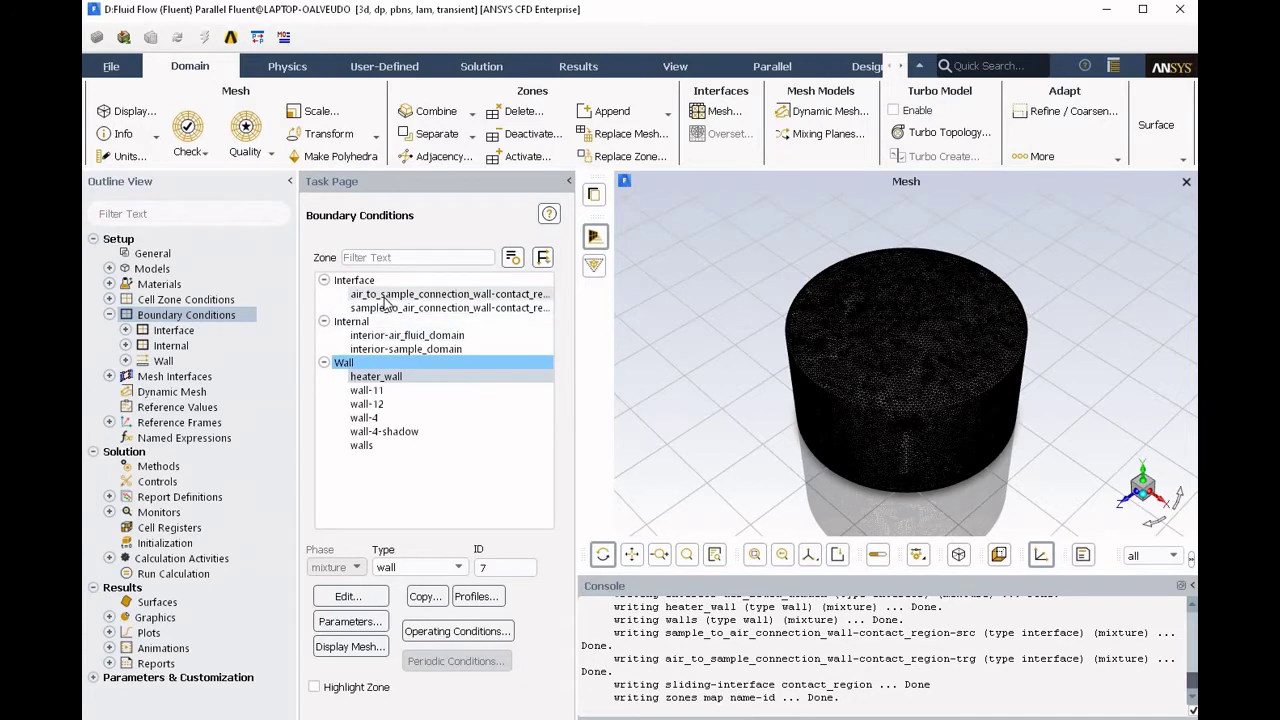
# Examine the contact_region mesh interface and its boundary zones between the air and the sample
pyautogui.doubleClick(150, 316)
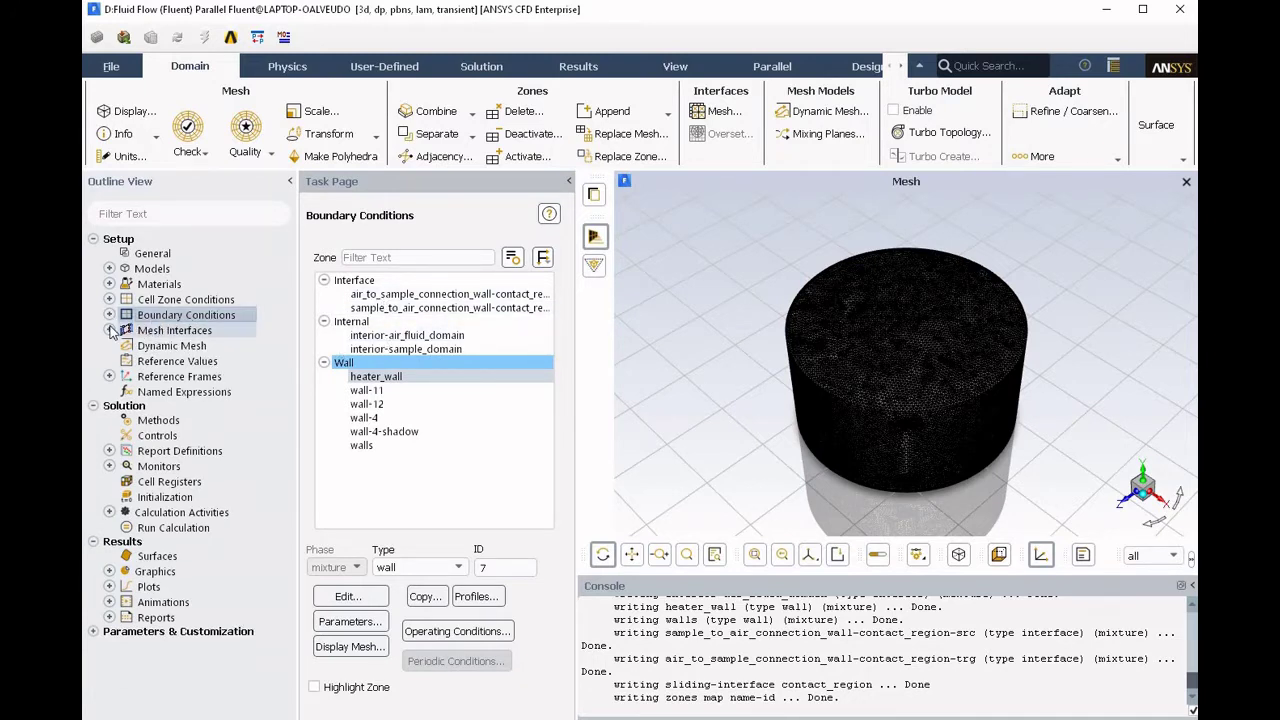
pyautogui.click(110, 330)
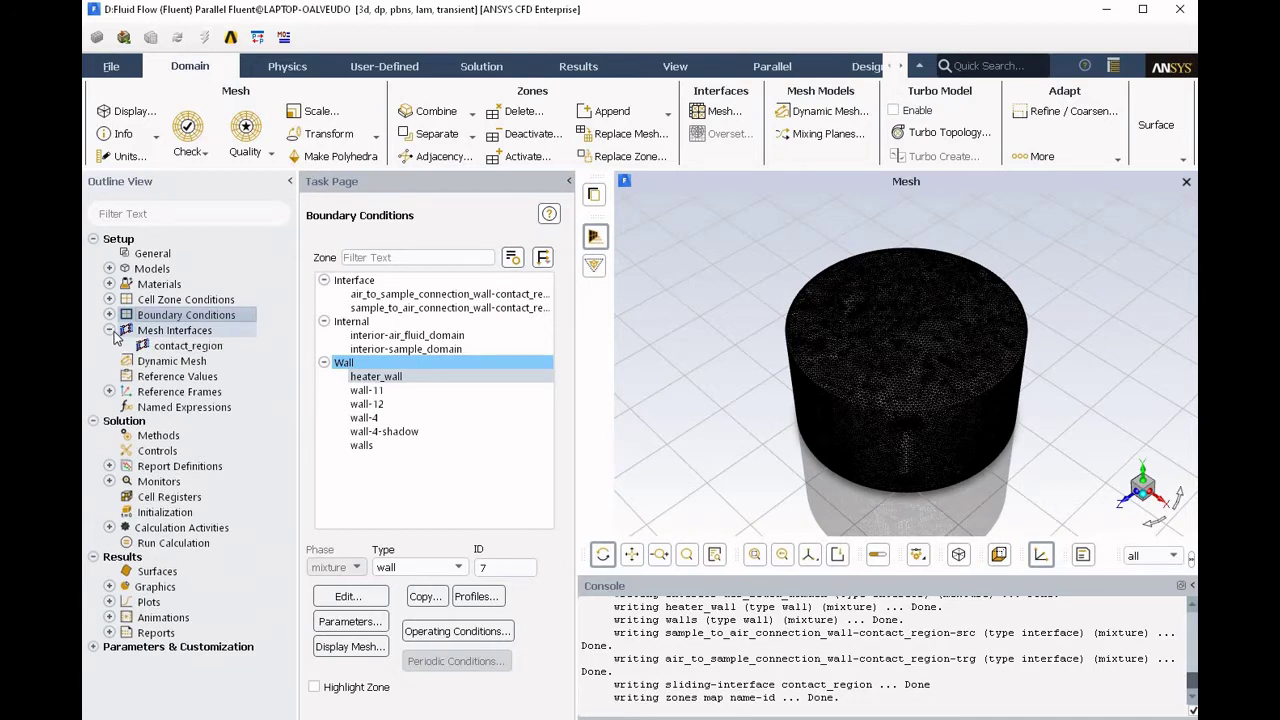
pyautogui.click(110, 330)
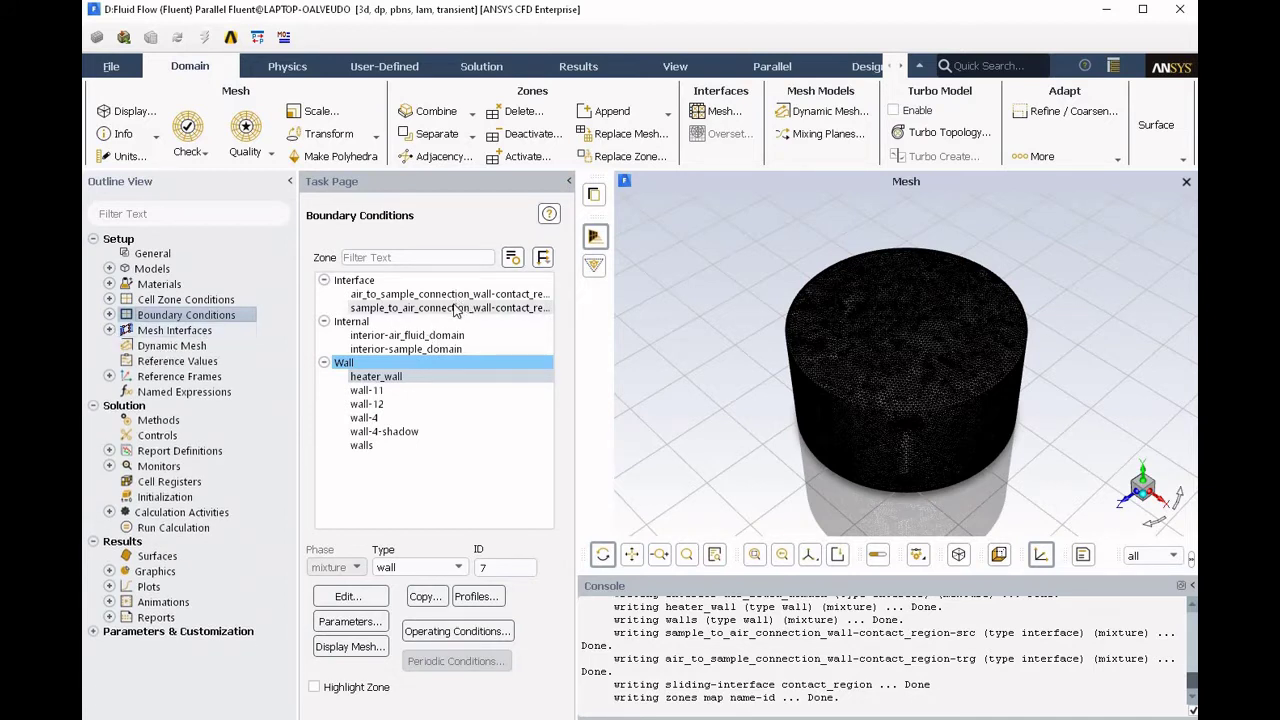
pyautogui.click(110, 330)
pyautogui.doubleClick(175, 346)
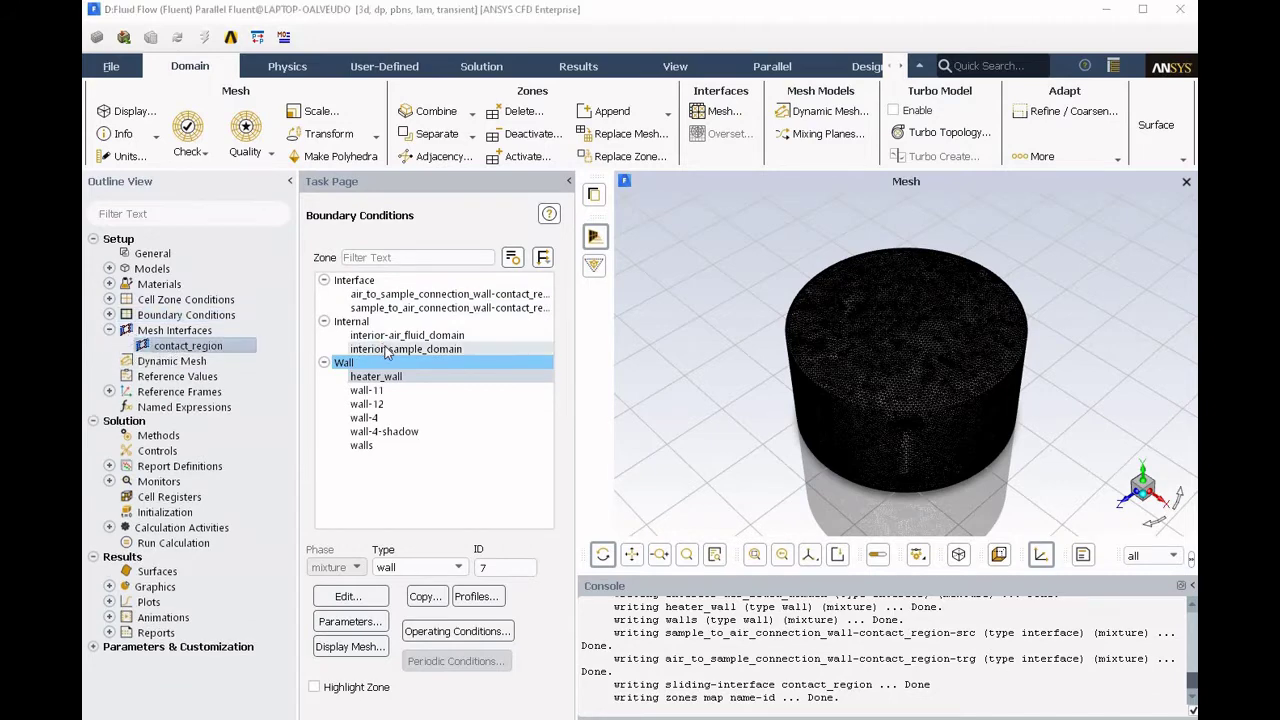
pyautogui.click(640, 459)
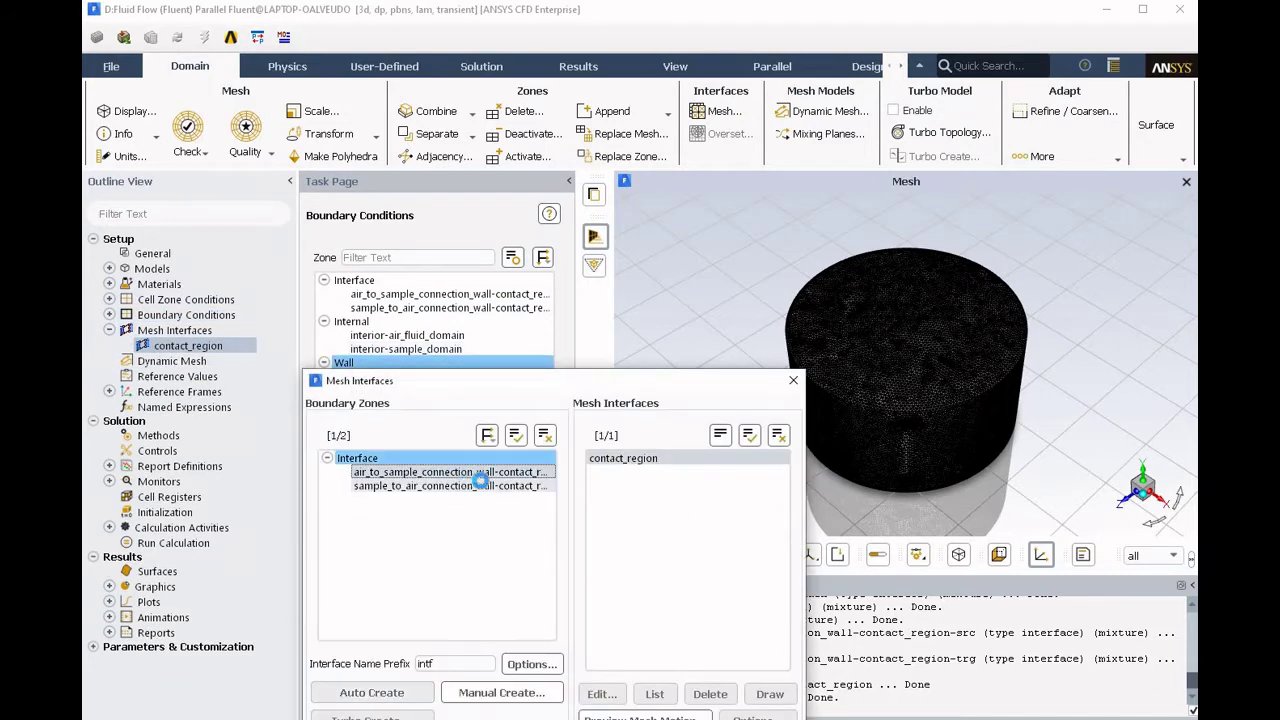
pyautogui.click(658, 457)
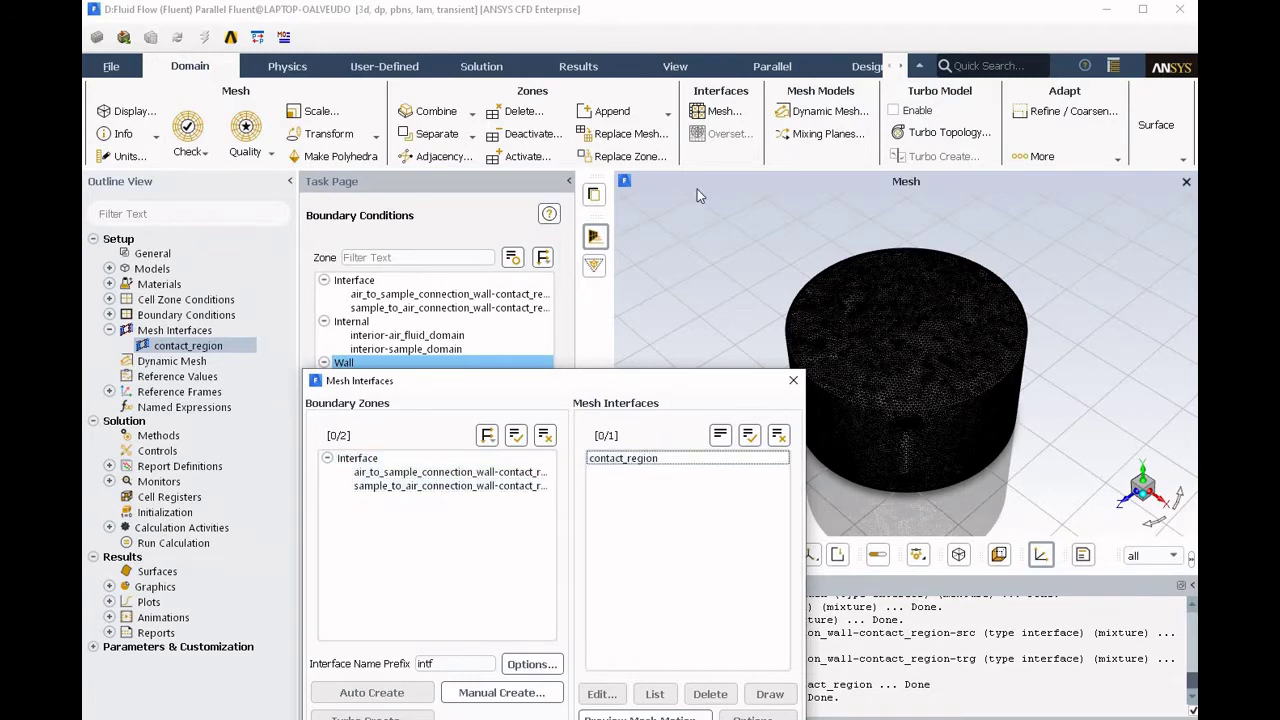
pyautogui.moveTo(671, 386); pyautogui.dragTo(736, 132)
# Highlight the heater_wall zone in the mesh display for inspection and close the mesh interfaces settings
pyautogui.click(316, 688)
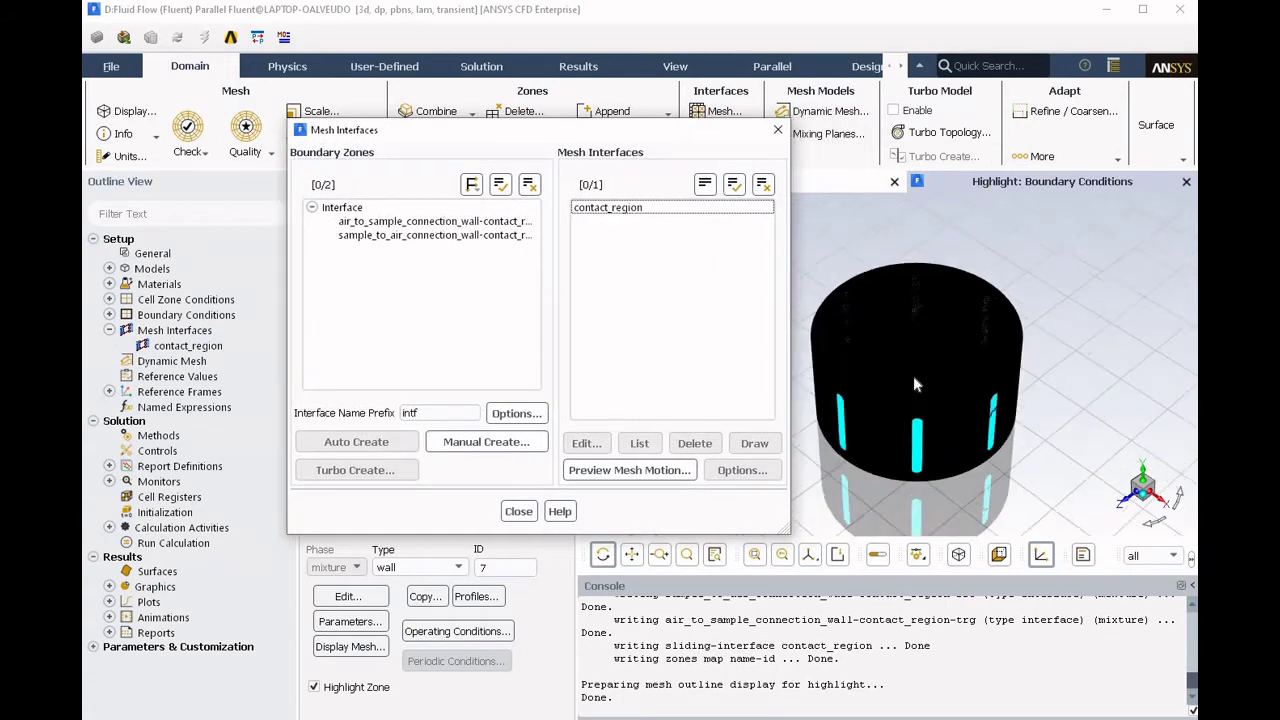
pyautogui.scroll(3, 913, 376)
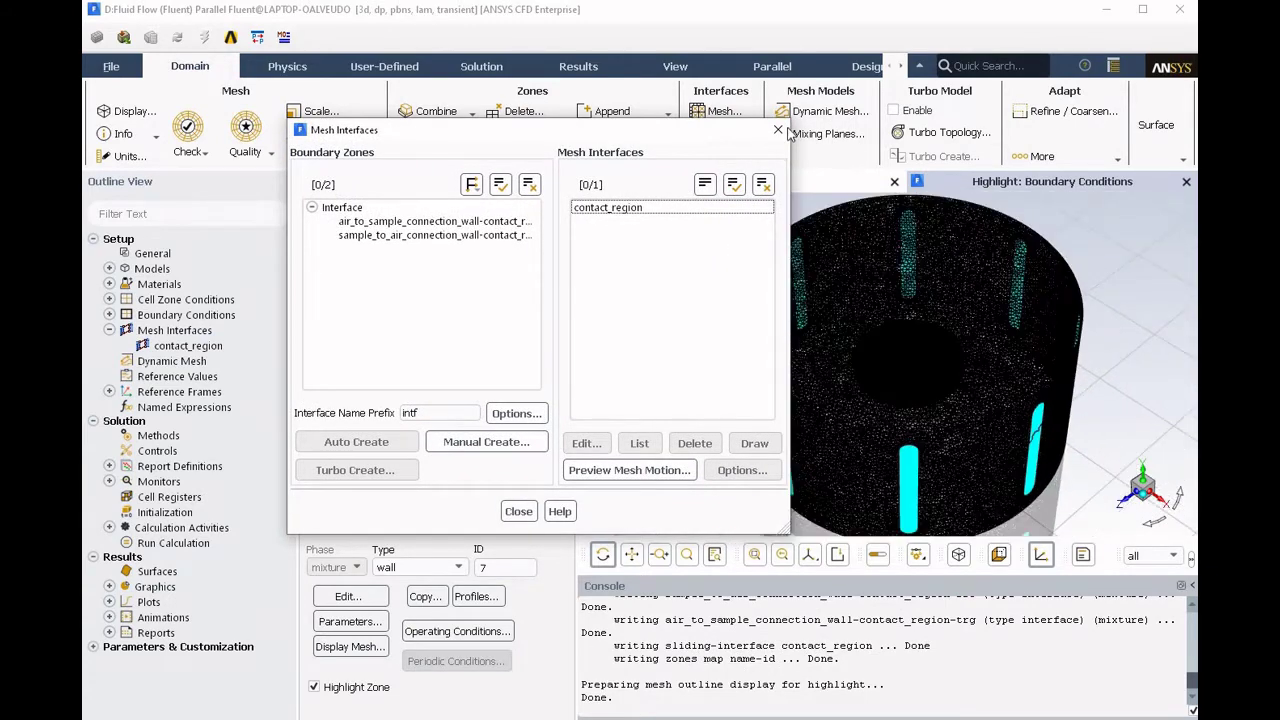
pyautogui.click(778, 130)
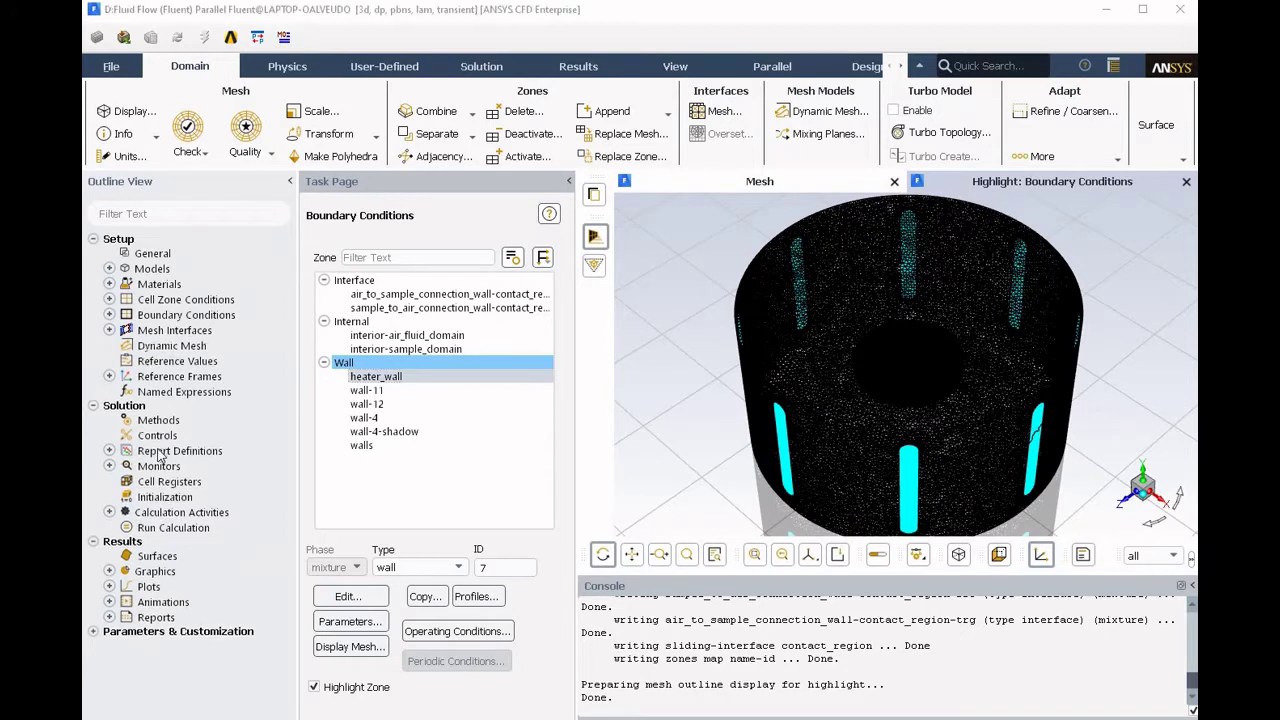
pyautogui.click(109, 330)
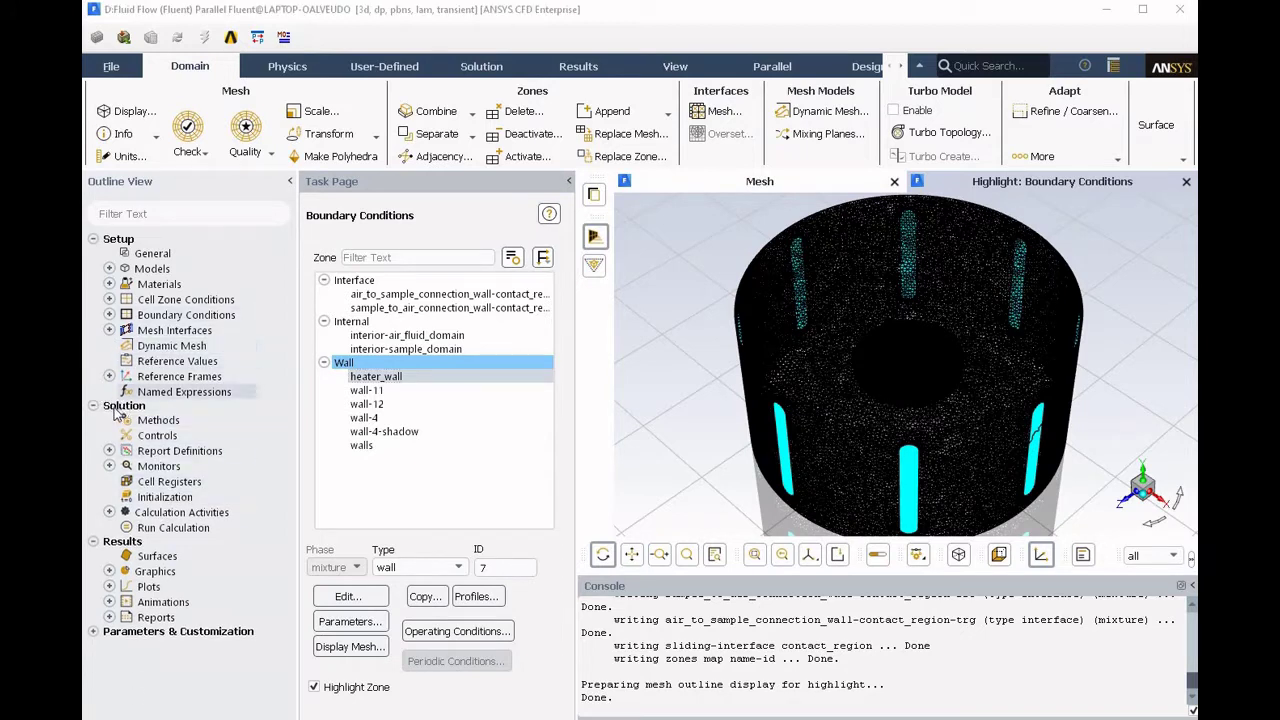
# Change the pressure-velocity coupling scheme in the solution methods
pyautogui.click(93, 406)
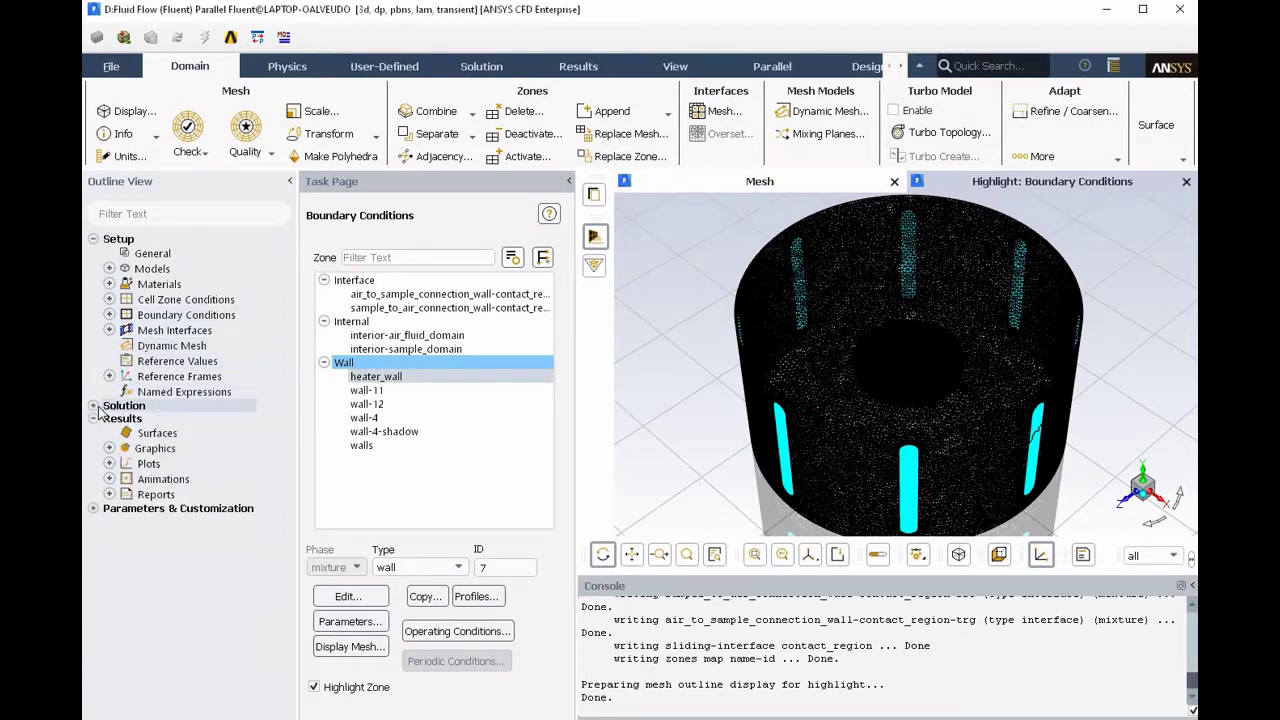
pyautogui.click(93, 406)
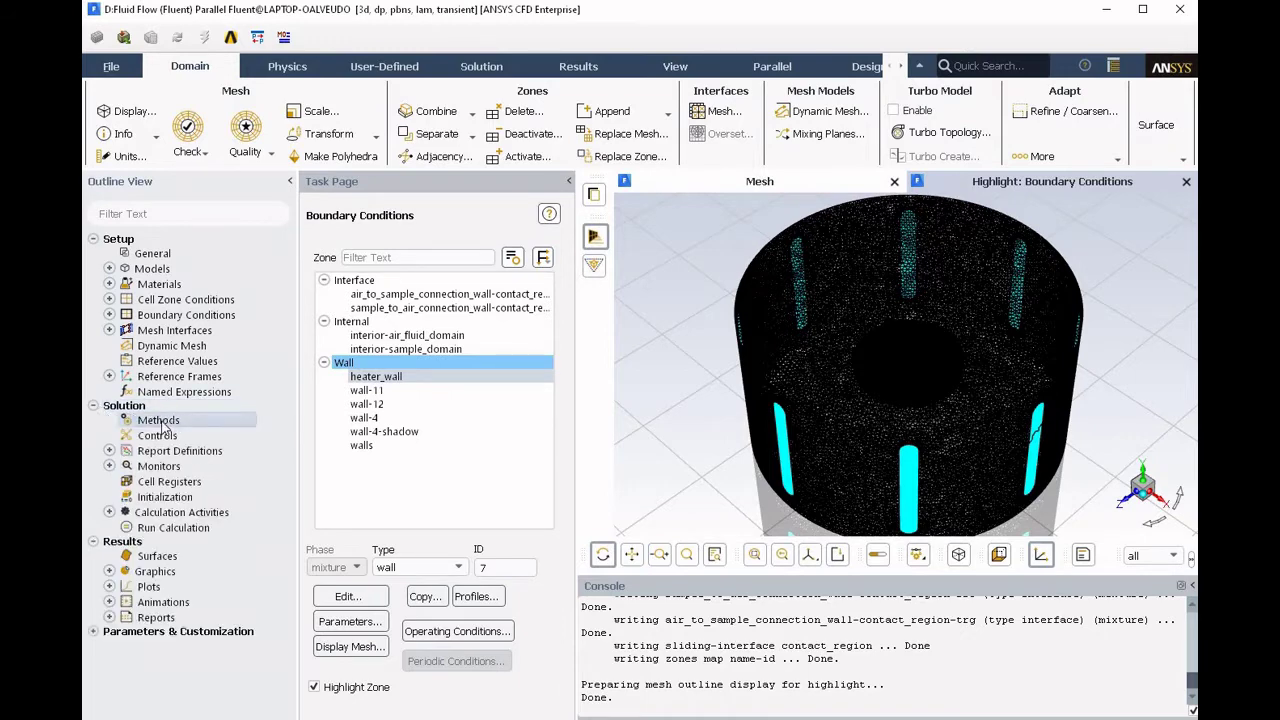
pyautogui.click(179, 420)
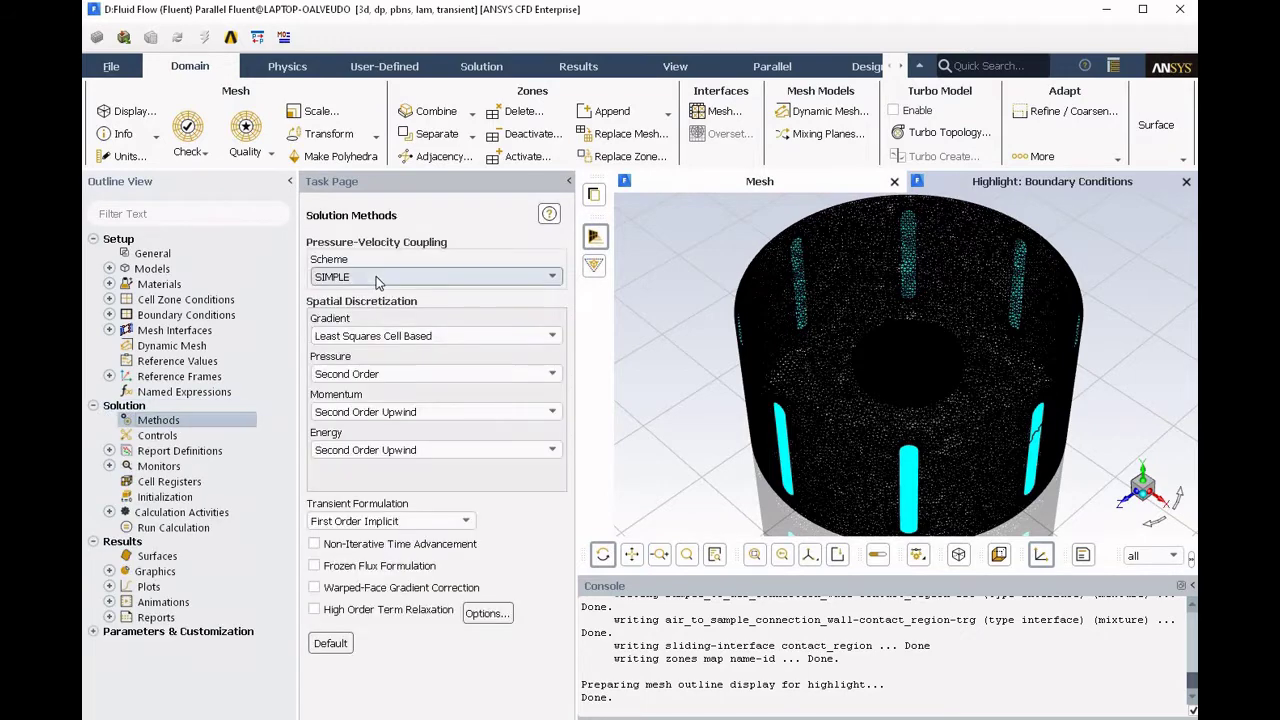
pyautogui.click(376, 276)
pyautogui.click(366, 303)
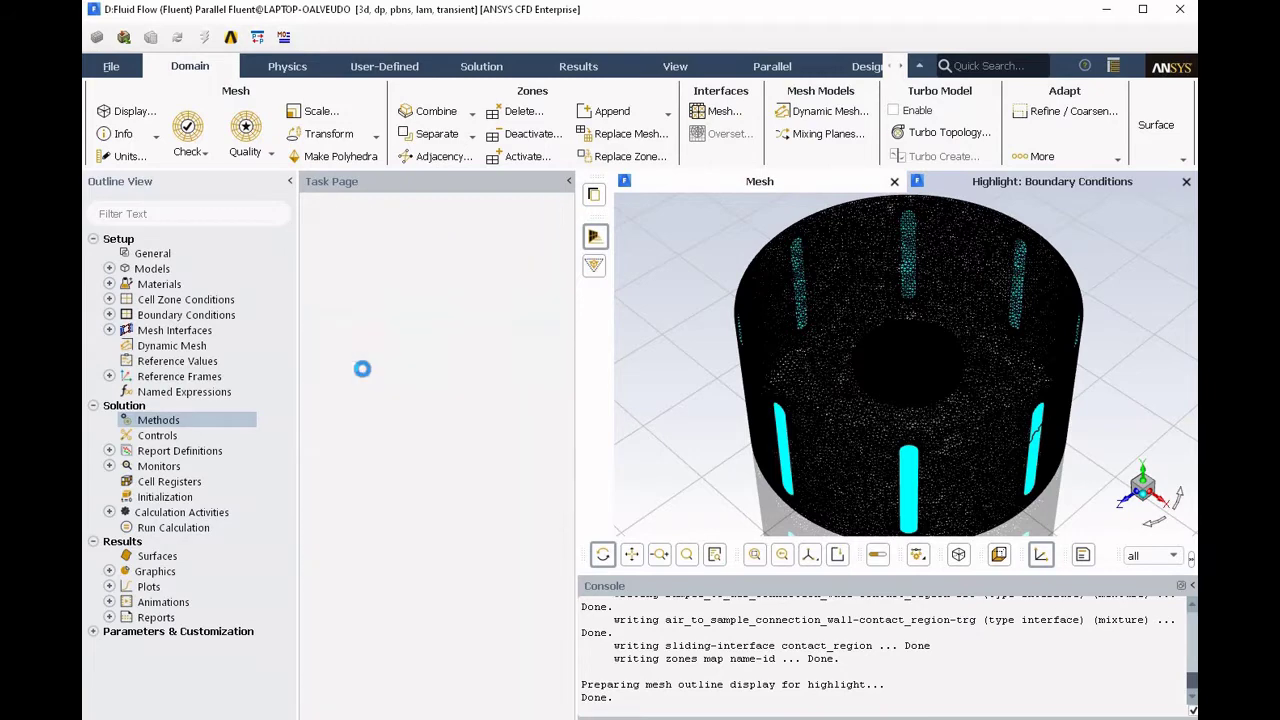
# Set the gradient spatial discretization in the solution methods to Green-Gauss Cell Based
pyautogui.click(362, 372)
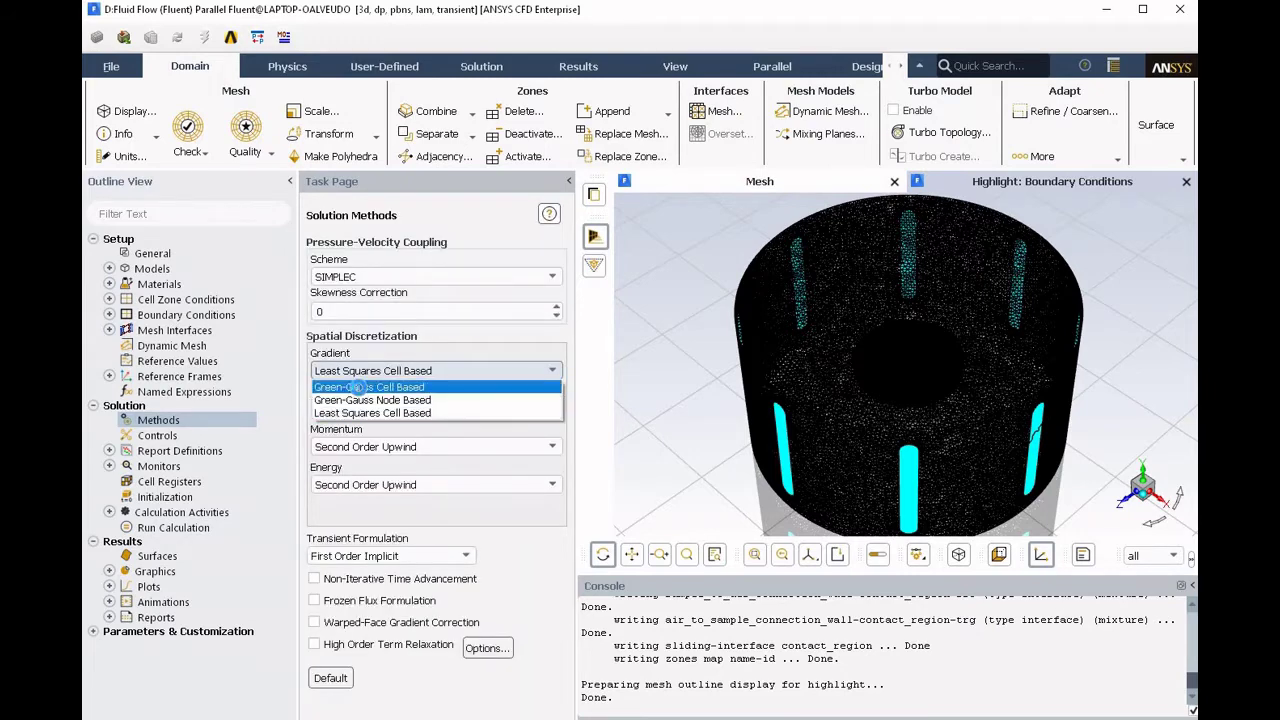
pyautogui.click(358, 385)
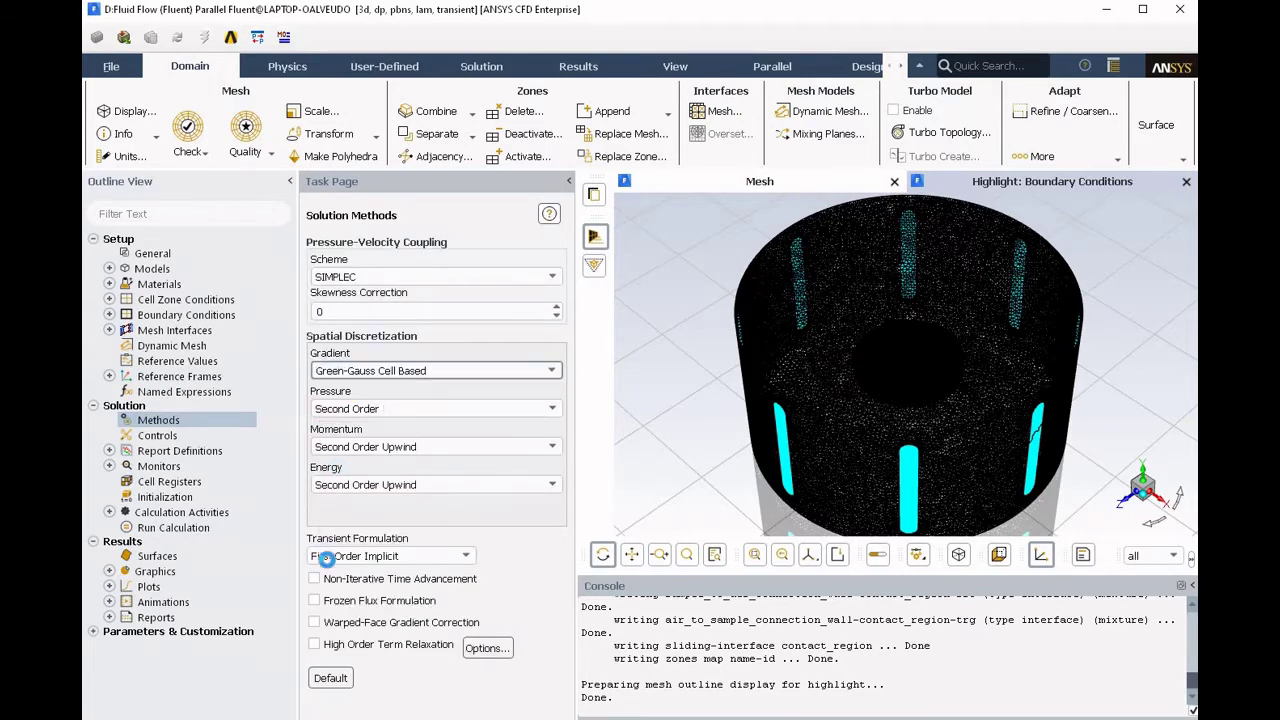
pyautogui.click(110, 451)
pyautogui.click(110, 451)
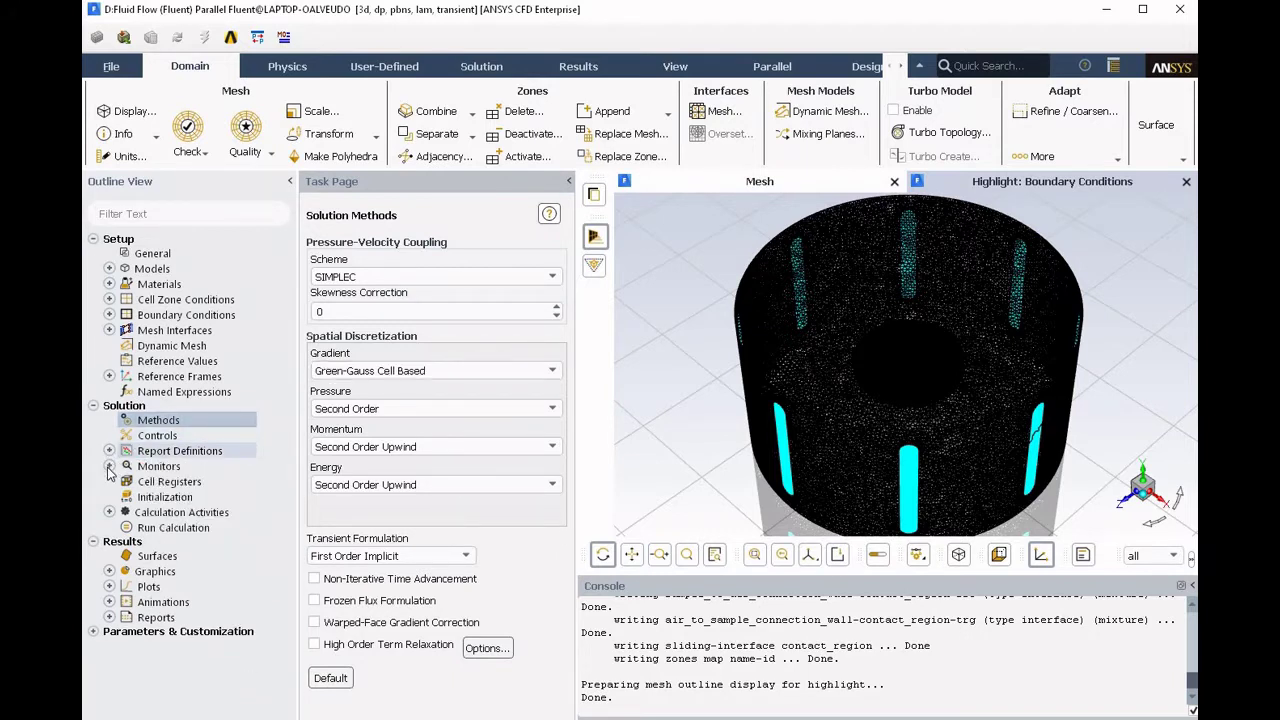
# Set the residual absolute criteria for continuity, x-velocity, y-velocity and z-velocity to 1e-06
pyautogui.click(110, 466)
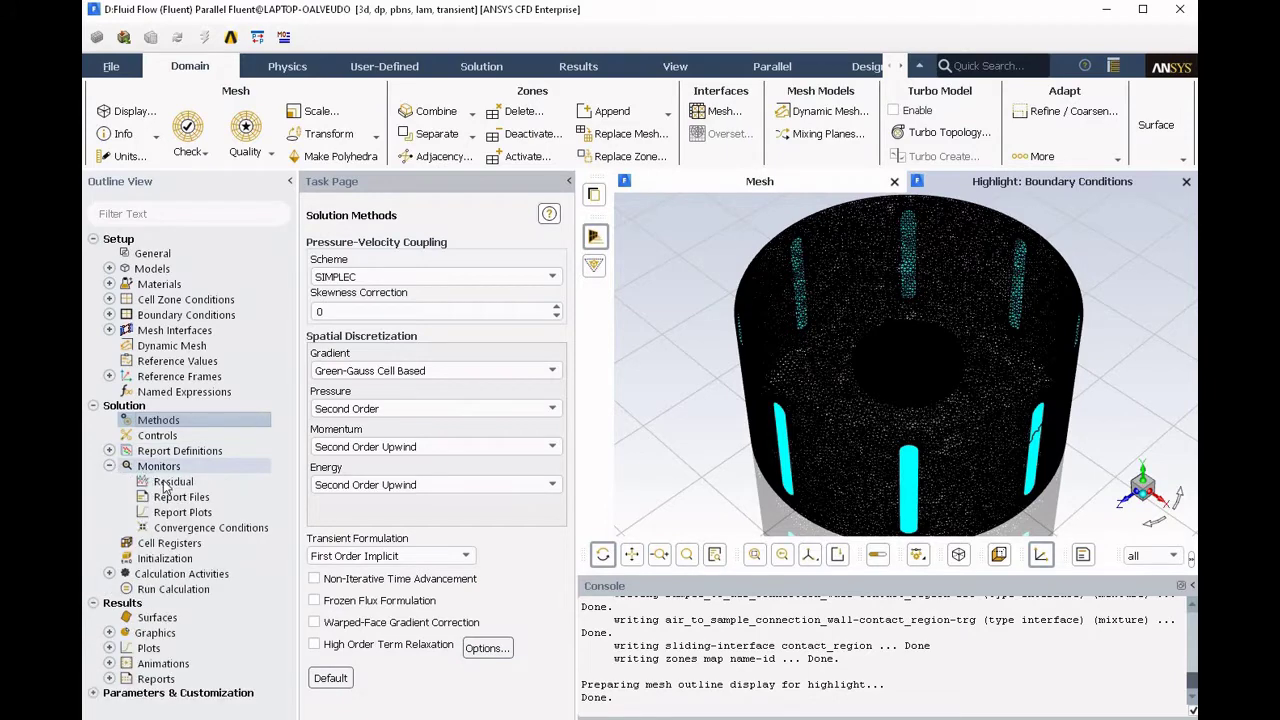
pyautogui.click(182, 482)
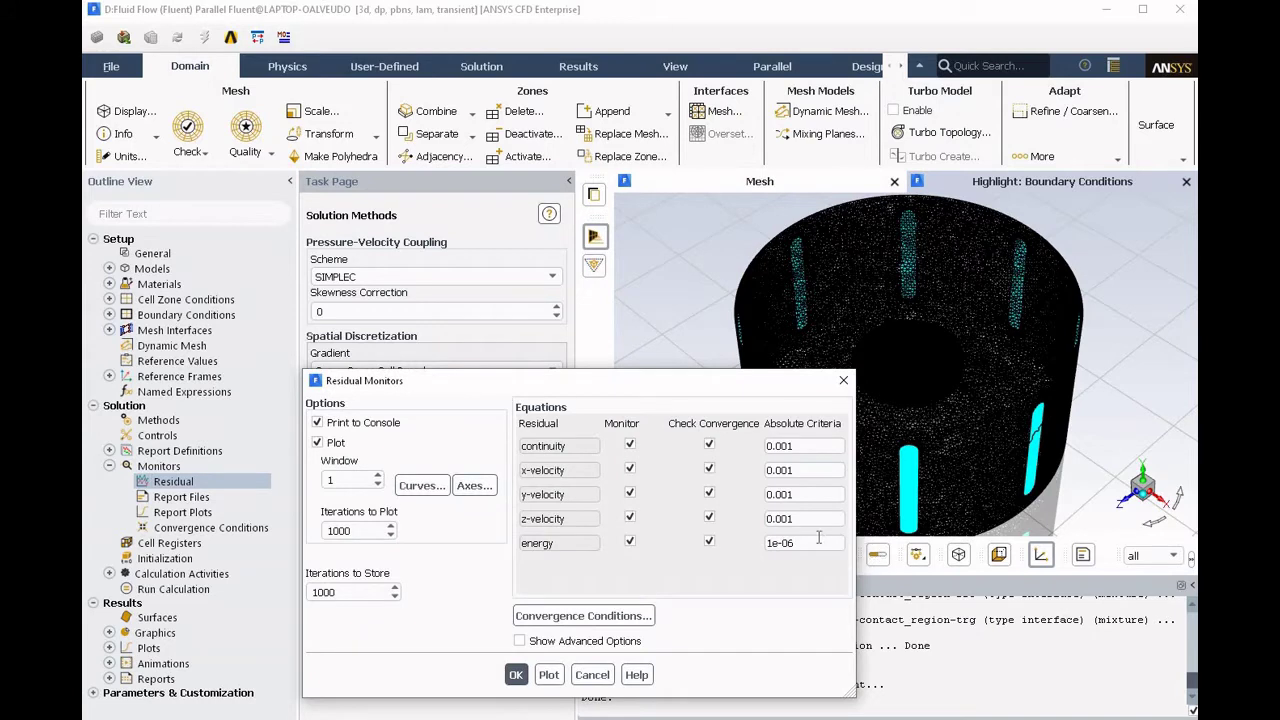
pyautogui.click(807, 538)
pyautogui.moveTo(732, 543); pyautogui.dragTo(693, 541)
pyautogui.hotkey('ctrl', 'c')
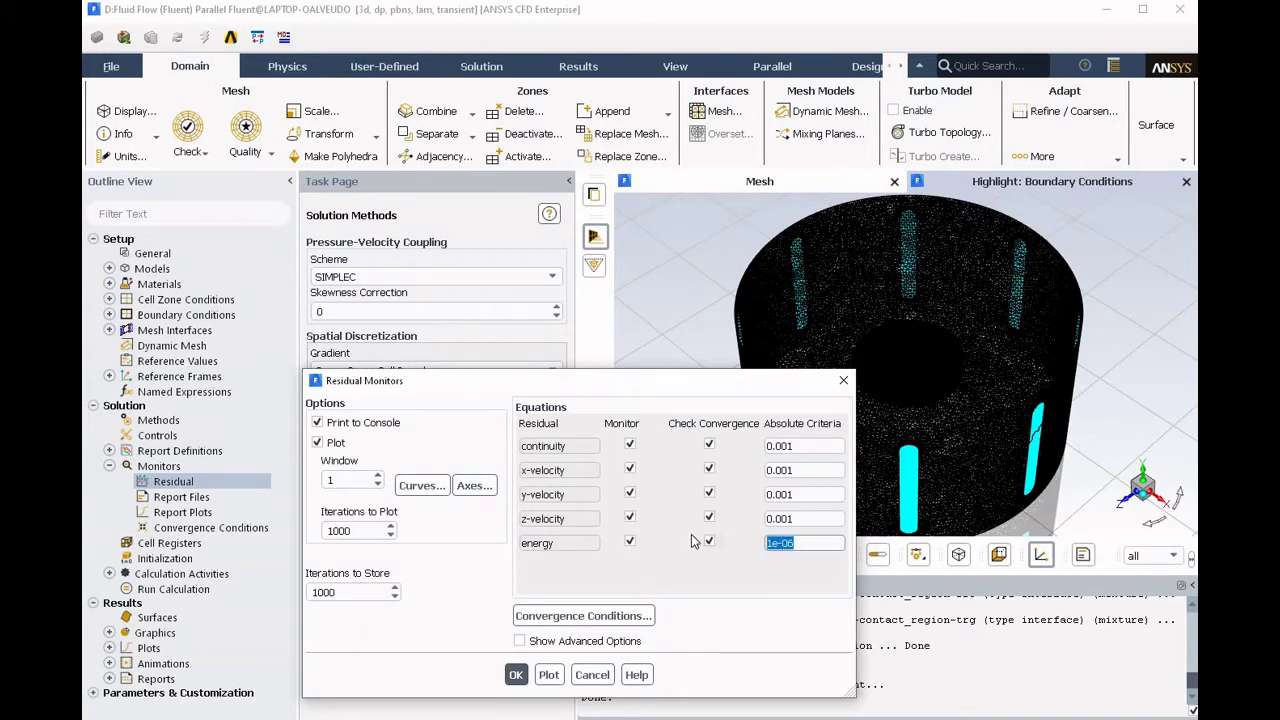
pyautogui.moveTo(768, 518); pyautogui.dragTo(680, 500)
pyautogui.hotkey('ctrl', 'v')
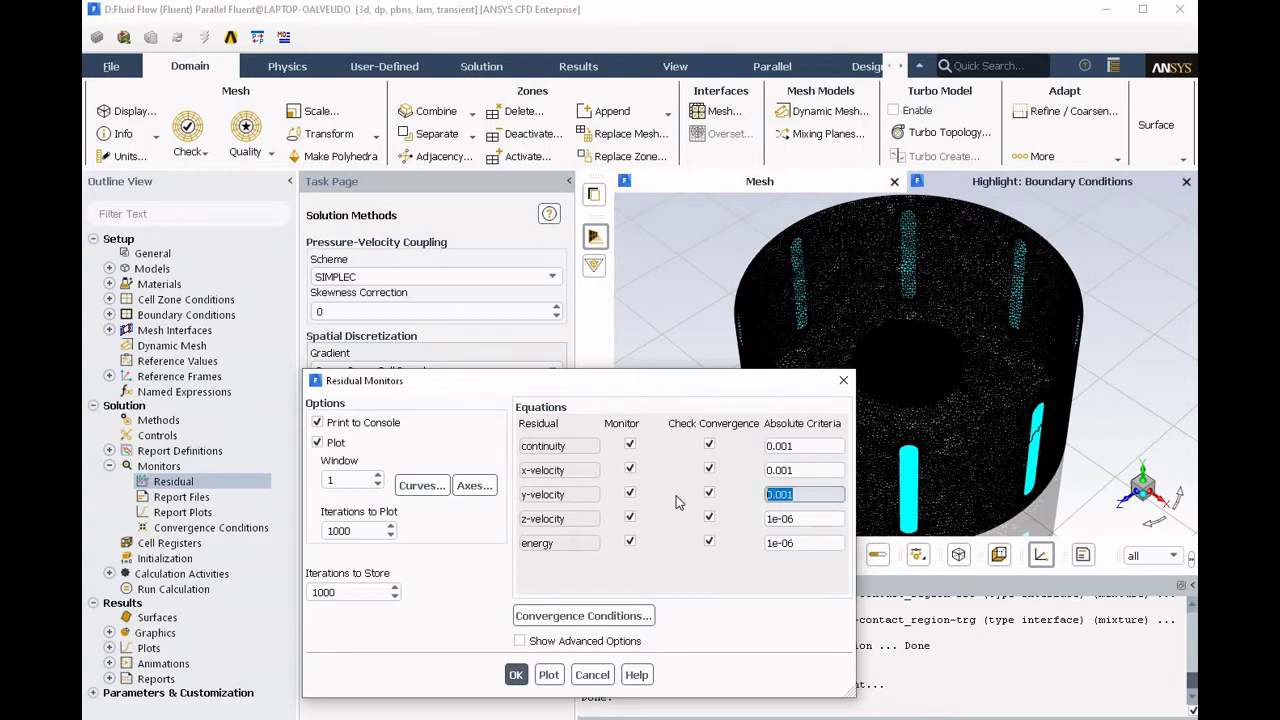
pyautogui.hotkey('ctrl', 'v')
pyautogui.moveTo(800, 470); pyautogui.dragTo(702, 482)
pyautogui.hotkey('ctrl', 'v')
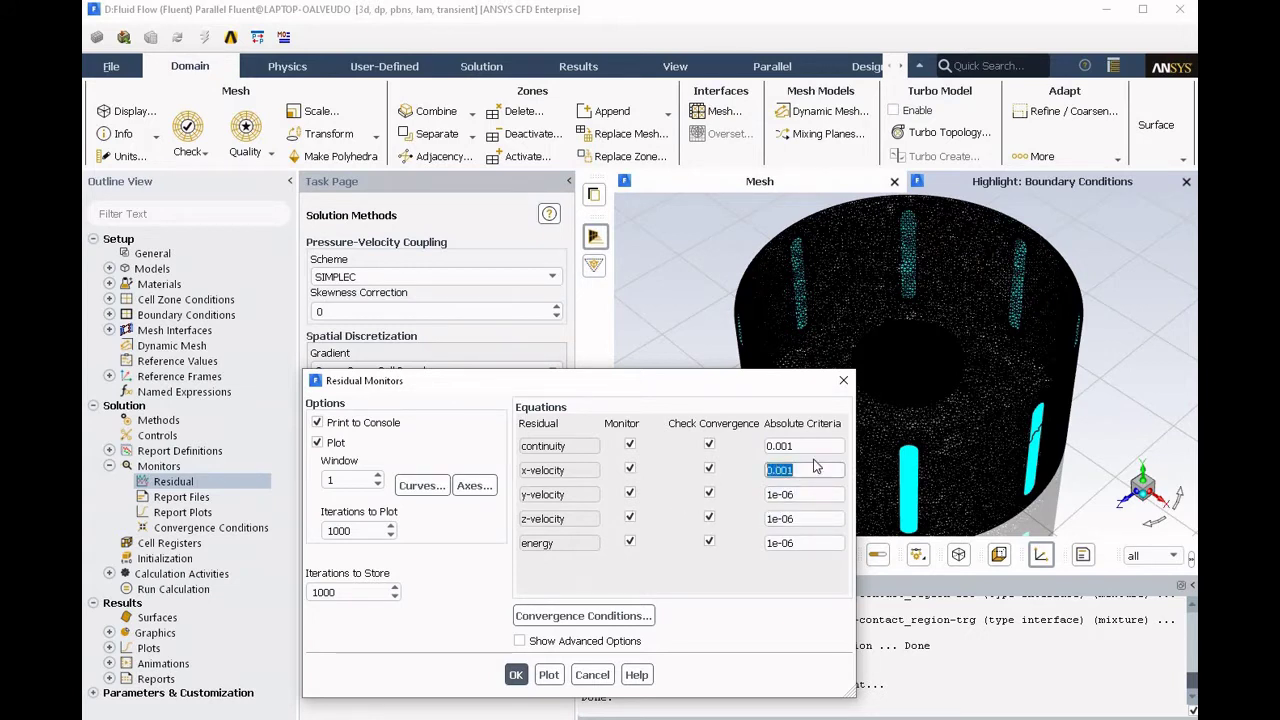
pyautogui.moveTo(826, 446); pyautogui.dragTo(697, 452)
pyautogui.hotkey('ctrl', 'v')
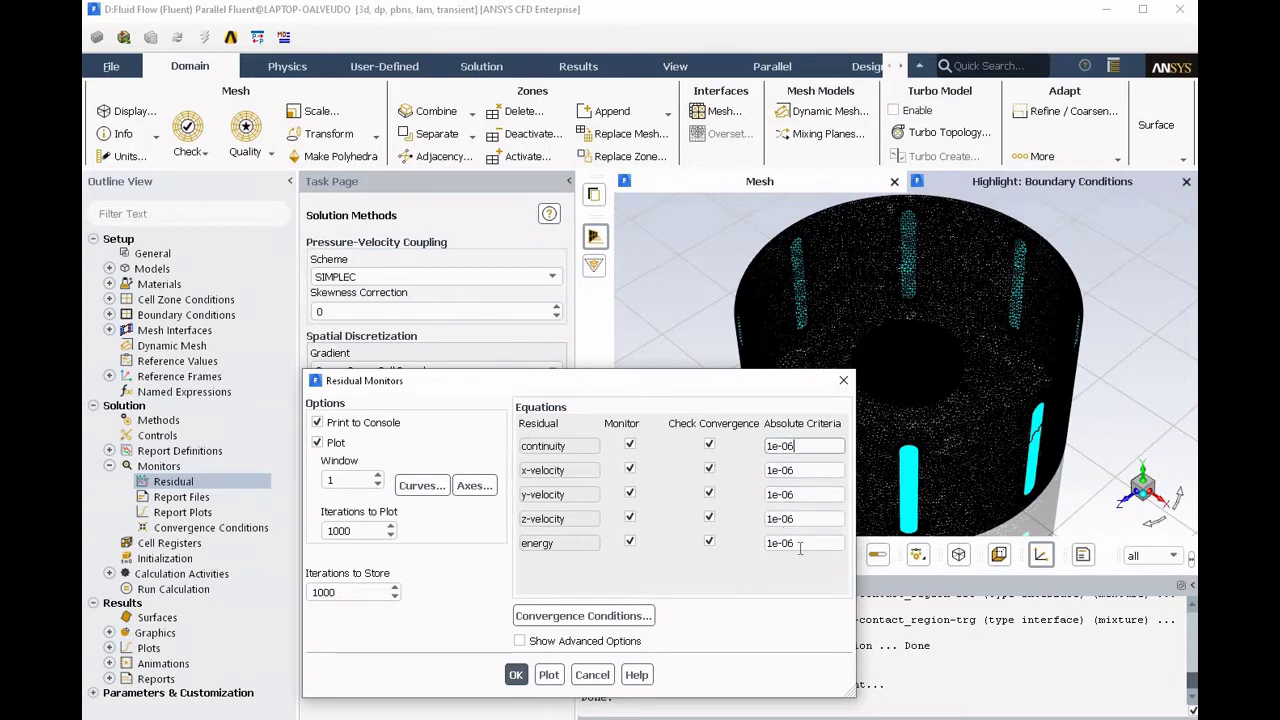
# Set the absolute convergence criterion for the energy residual to 1e-2 and accept the residual monitor settings
pyautogui.click(800, 545)
pyautogui.press('BackSpace')
pyautogui.press('BackSpace')
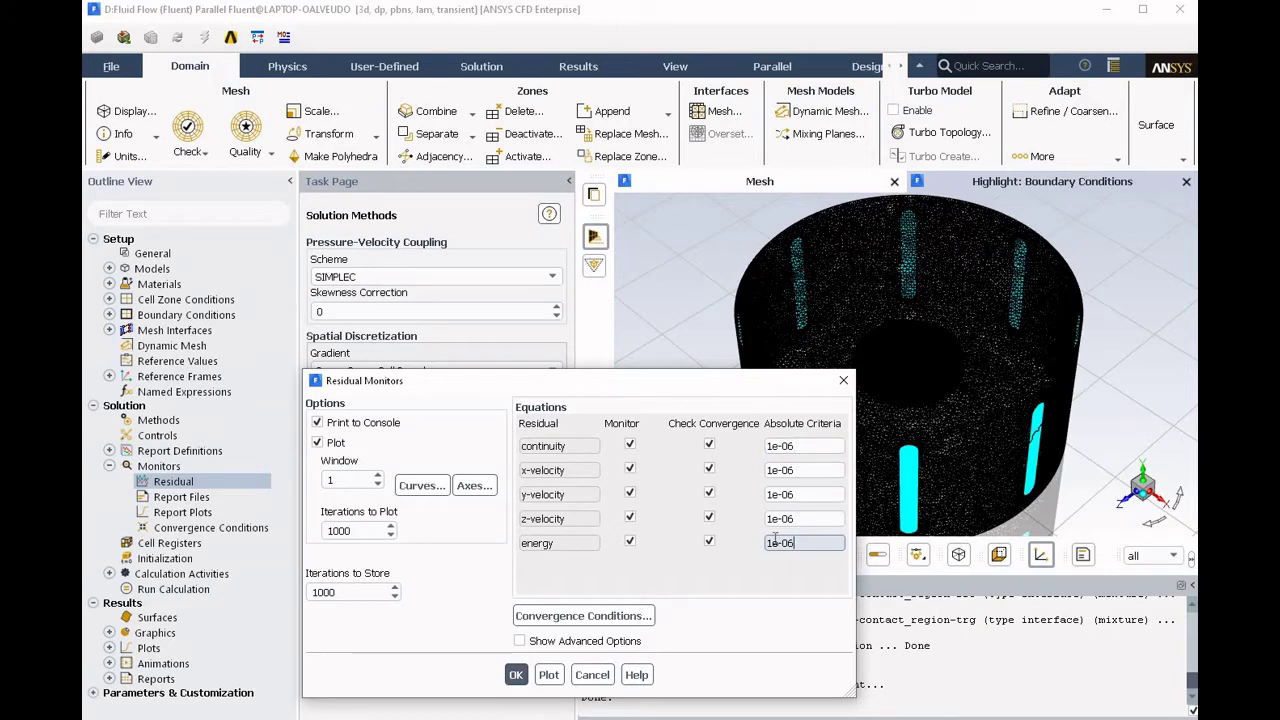
pyautogui.write('20')
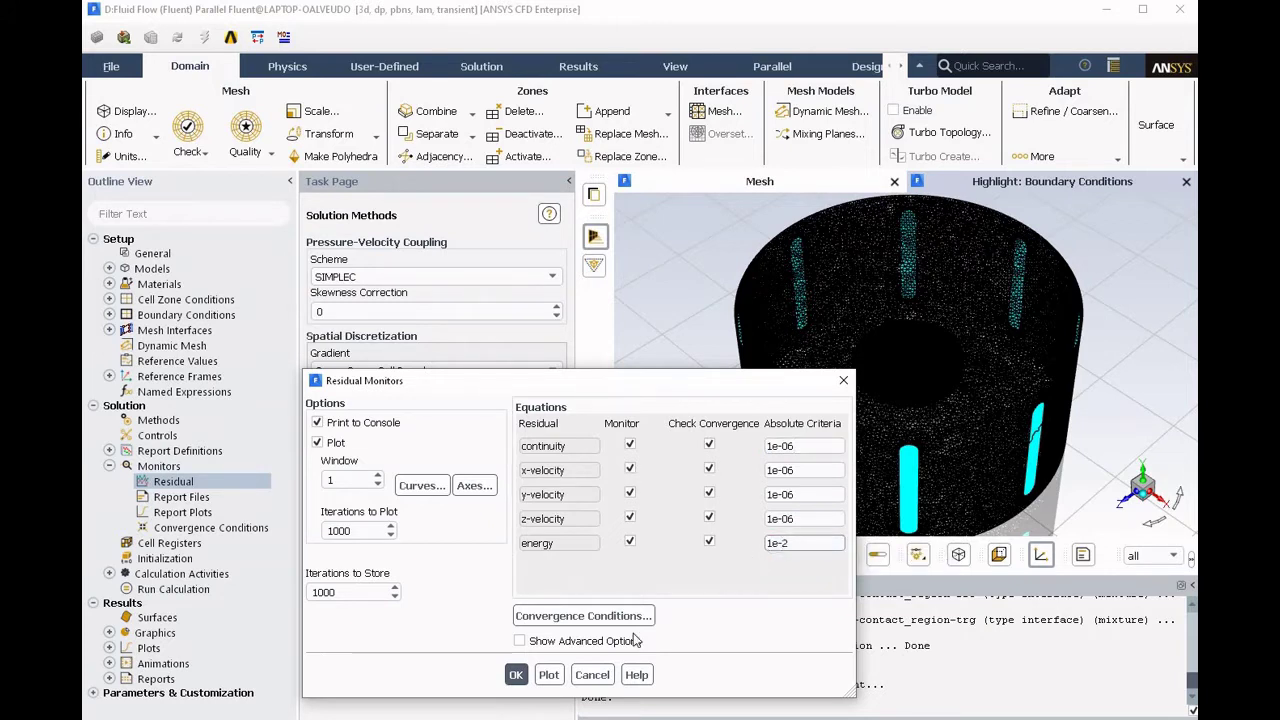
pyautogui.click(518, 678)
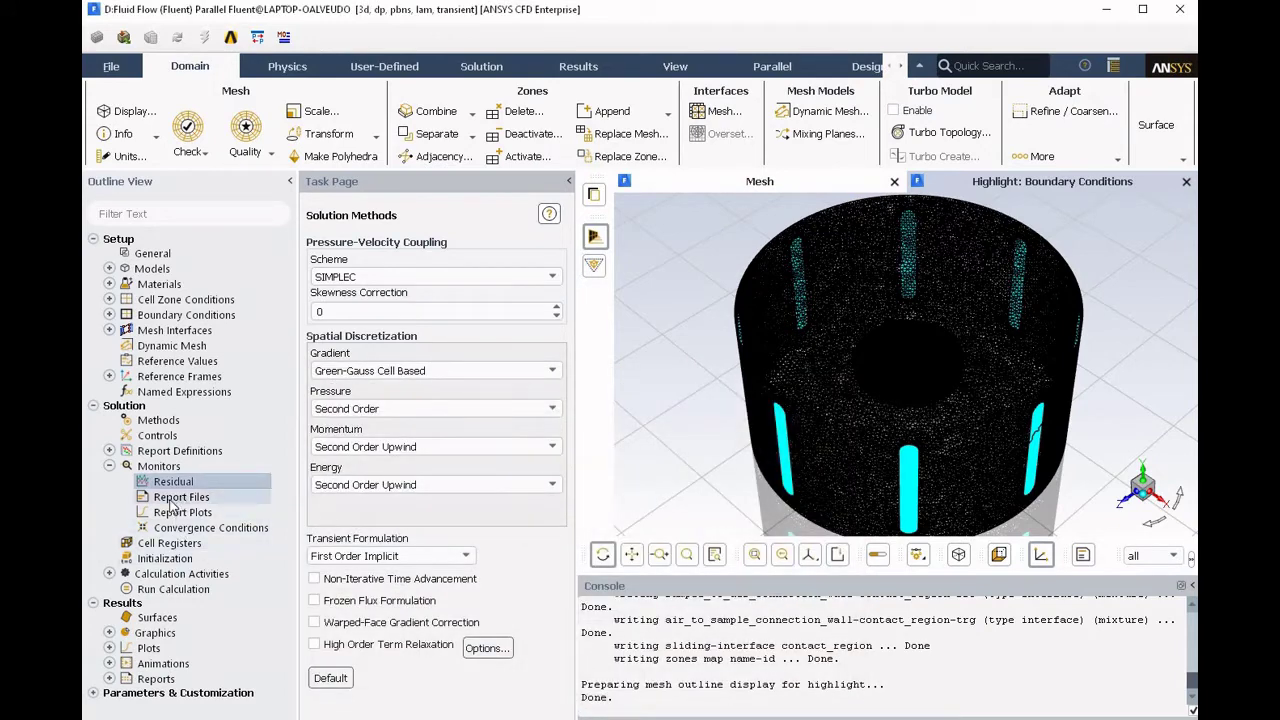
# Create a new report file and start a Facet Average surface report definition for it
pyautogui.click(182, 497)
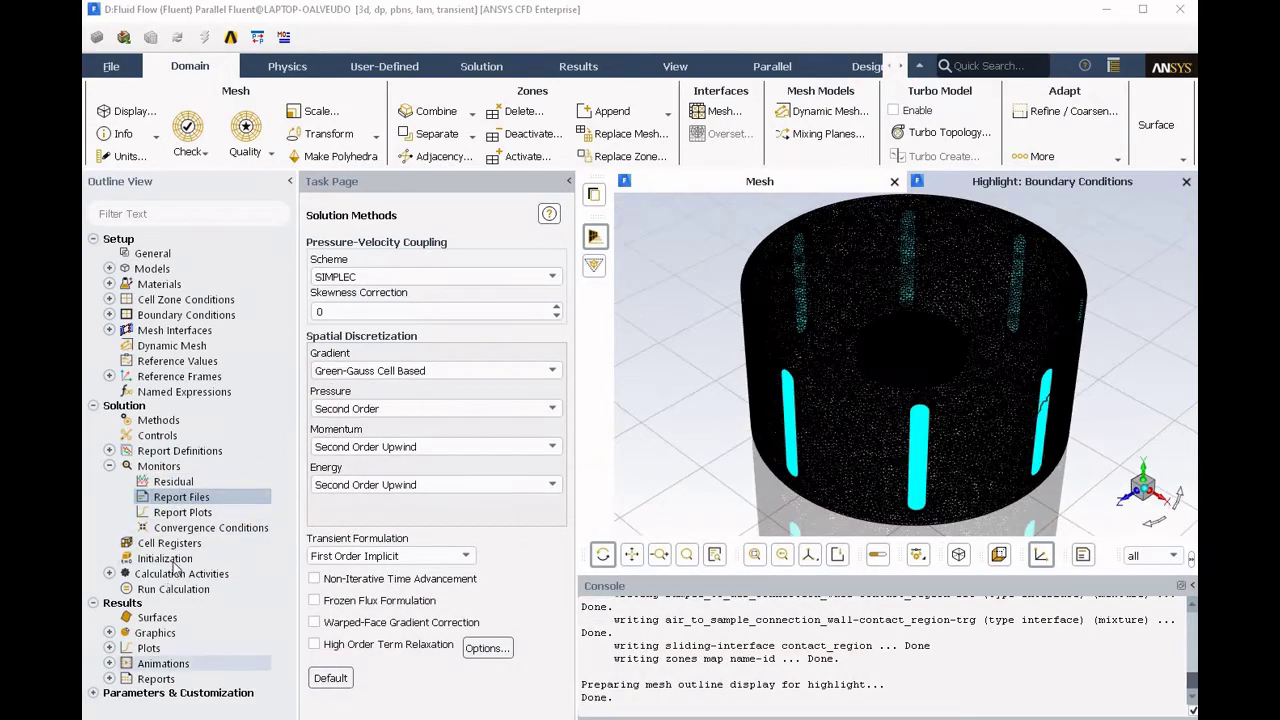
pyautogui.doubleClick(189, 500)
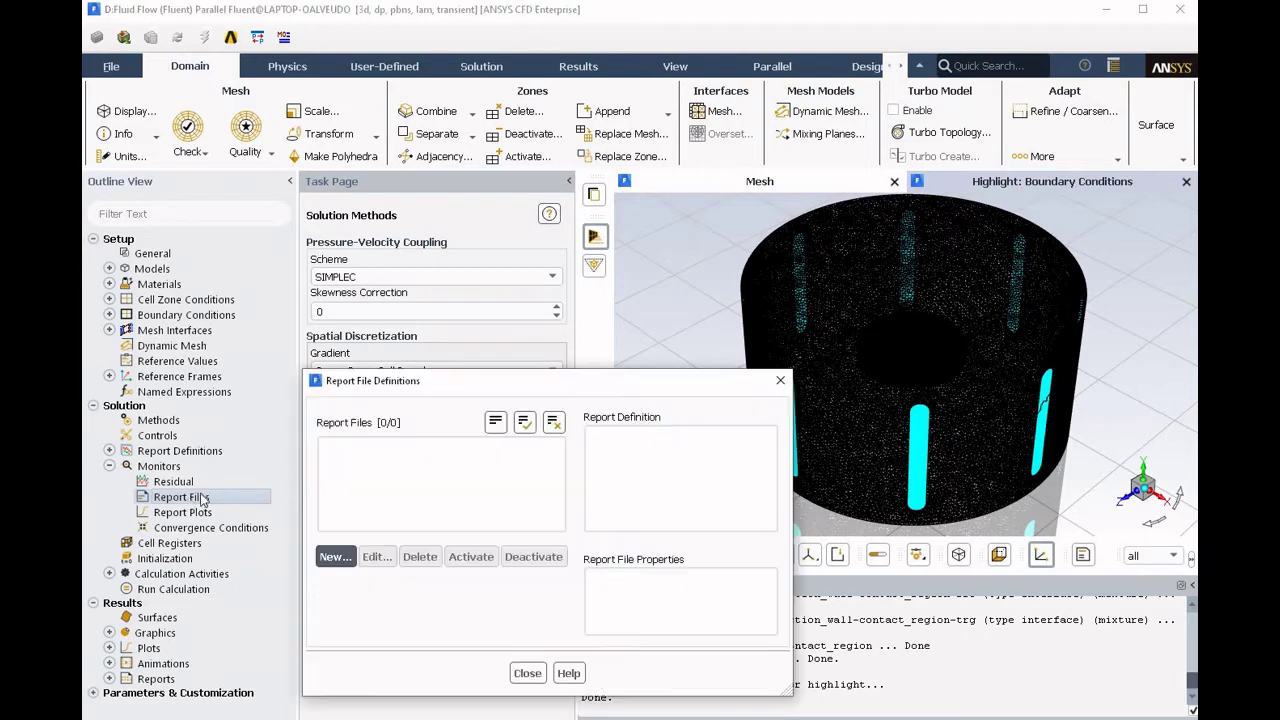
pyautogui.click(335, 558)
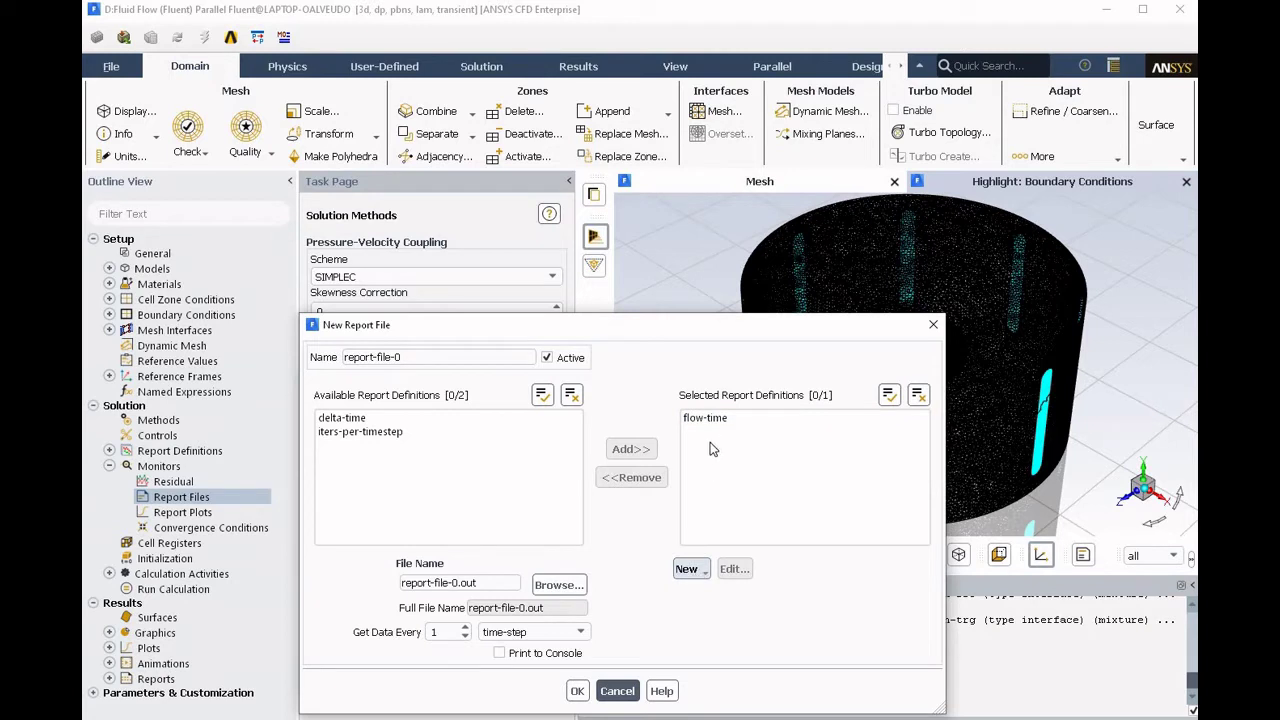
pyautogui.click(687, 572)
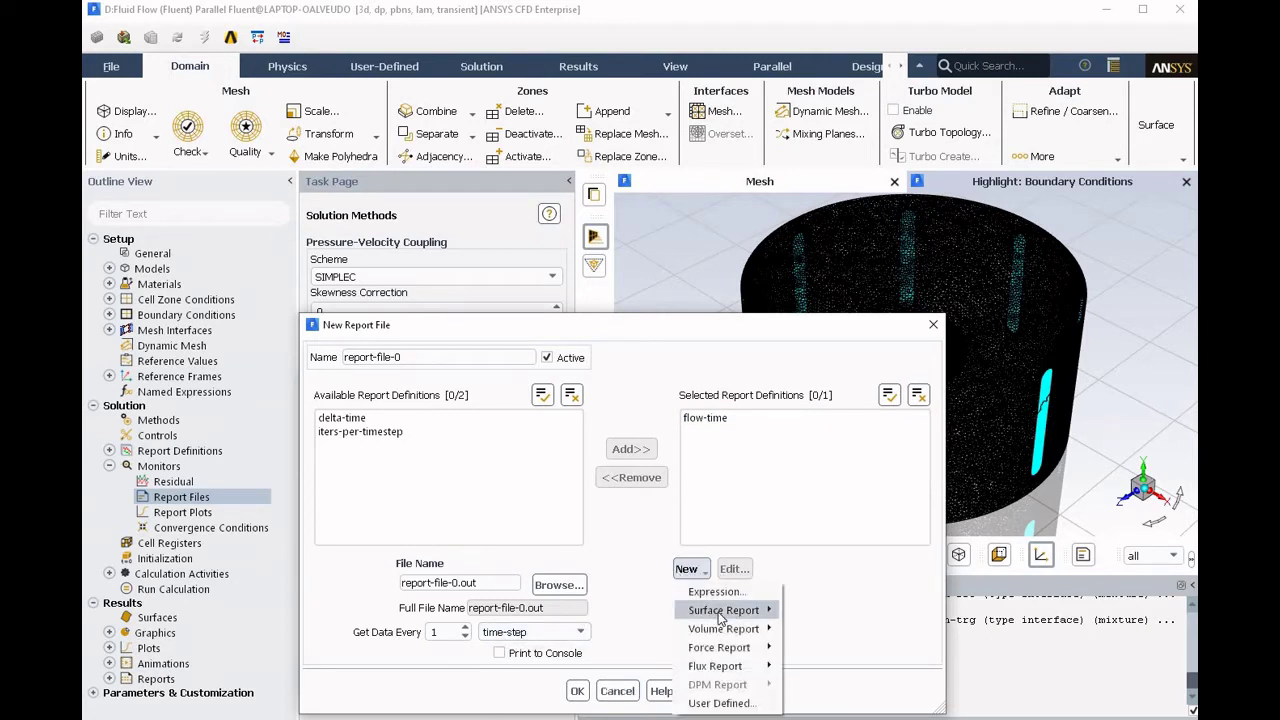
pyautogui.moveTo(741, 613)
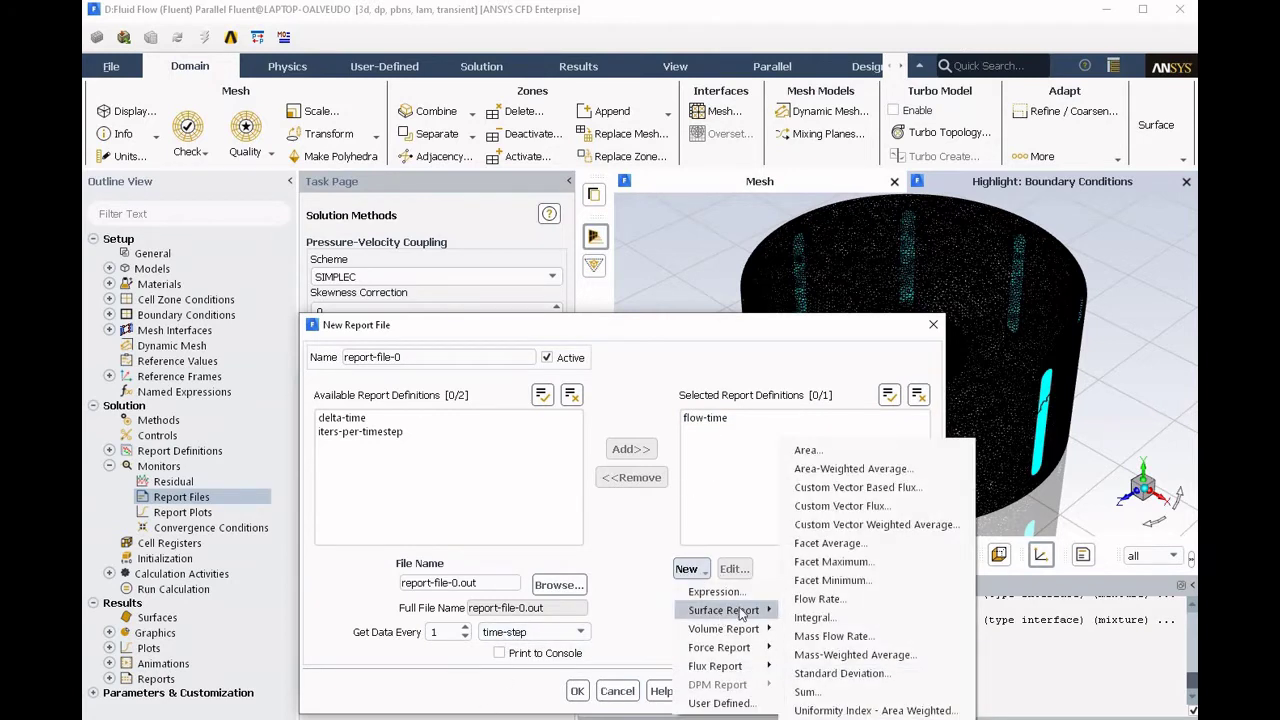
pyautogui.click(812, 543)
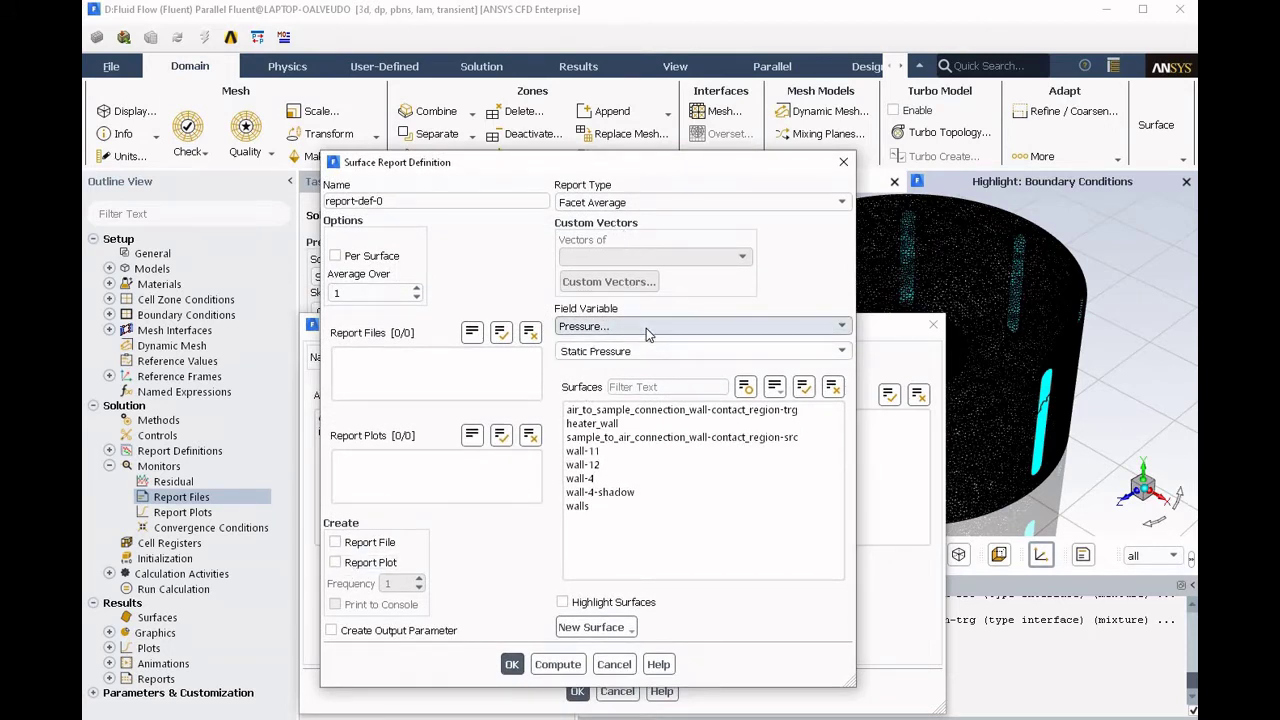
# Define the surface report for static temperature on sample_to_air_connection_wall-contact_region-src with a report plot, and save the report file
pyautogui.click(646, 328)
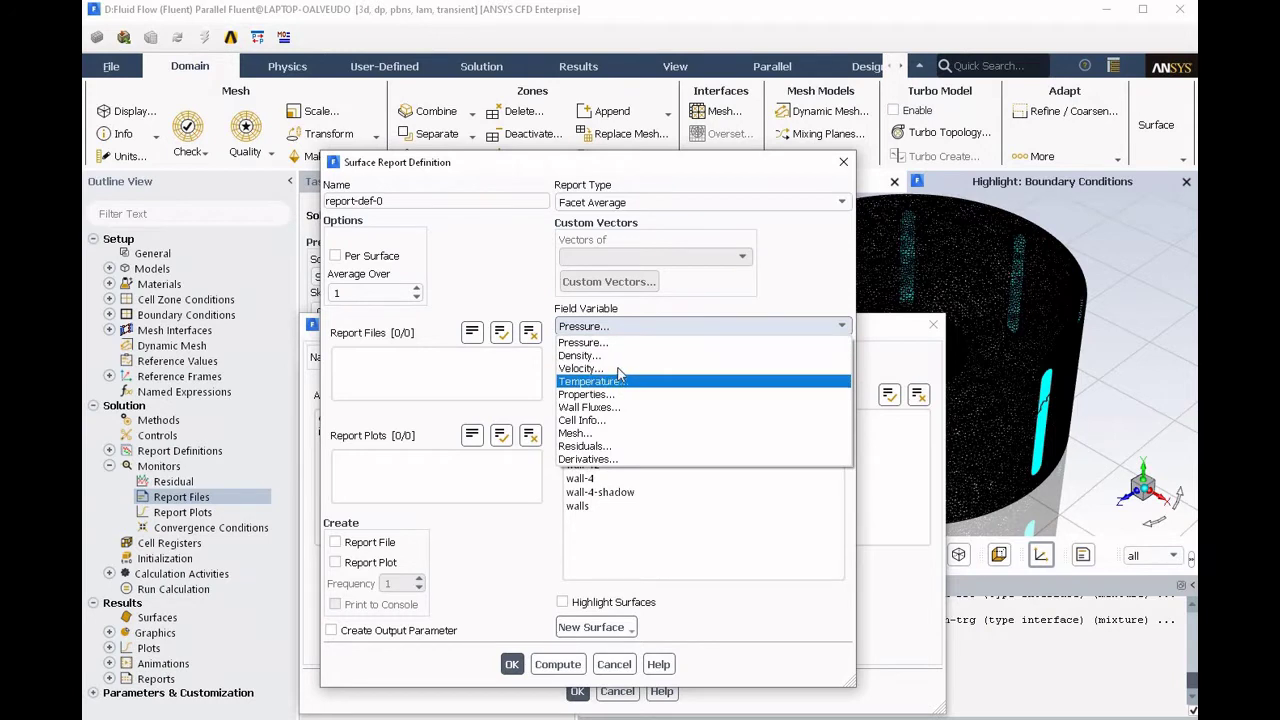
pyautogui.click(620, 381)
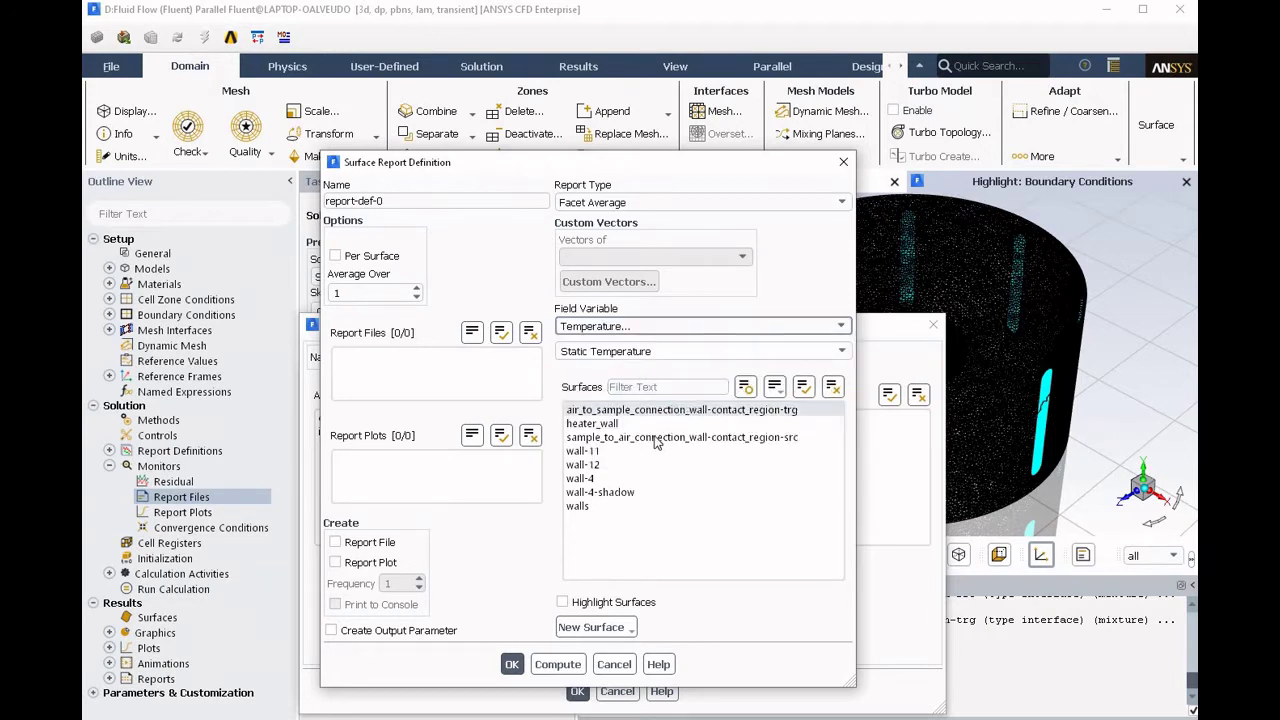
pyautogui.click(655, 440)
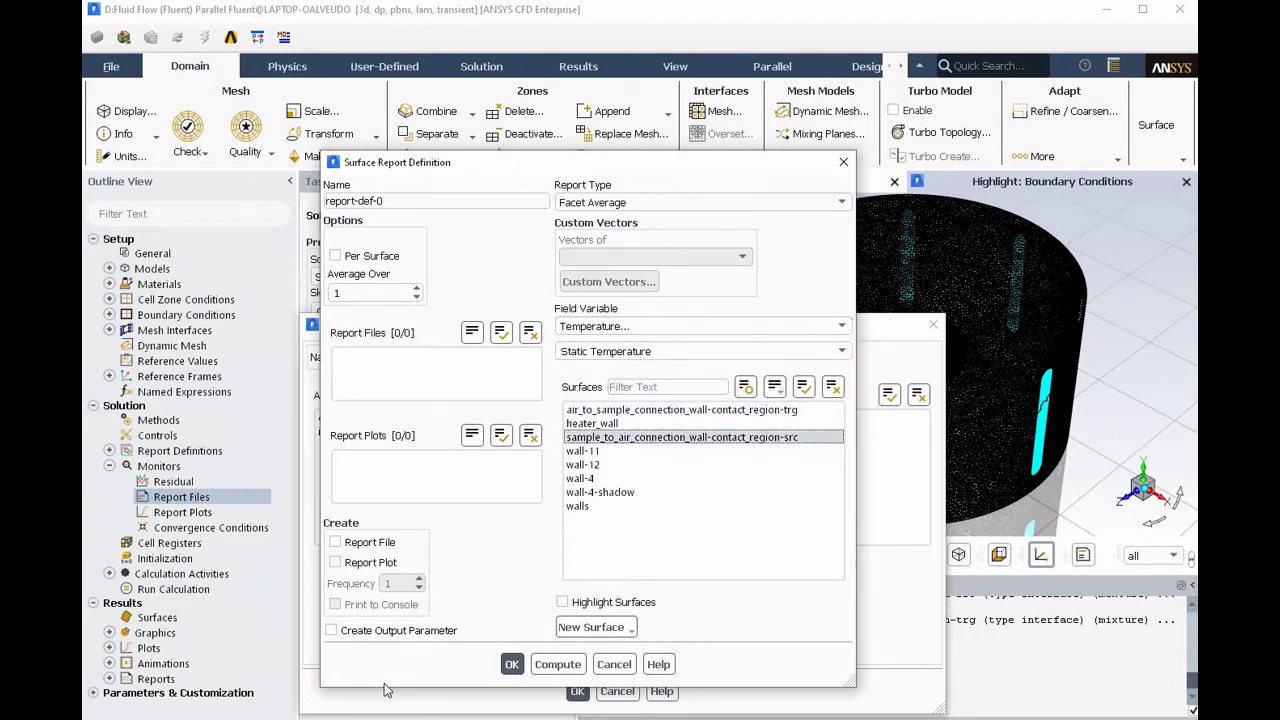
pyautogui.click(336, 563)
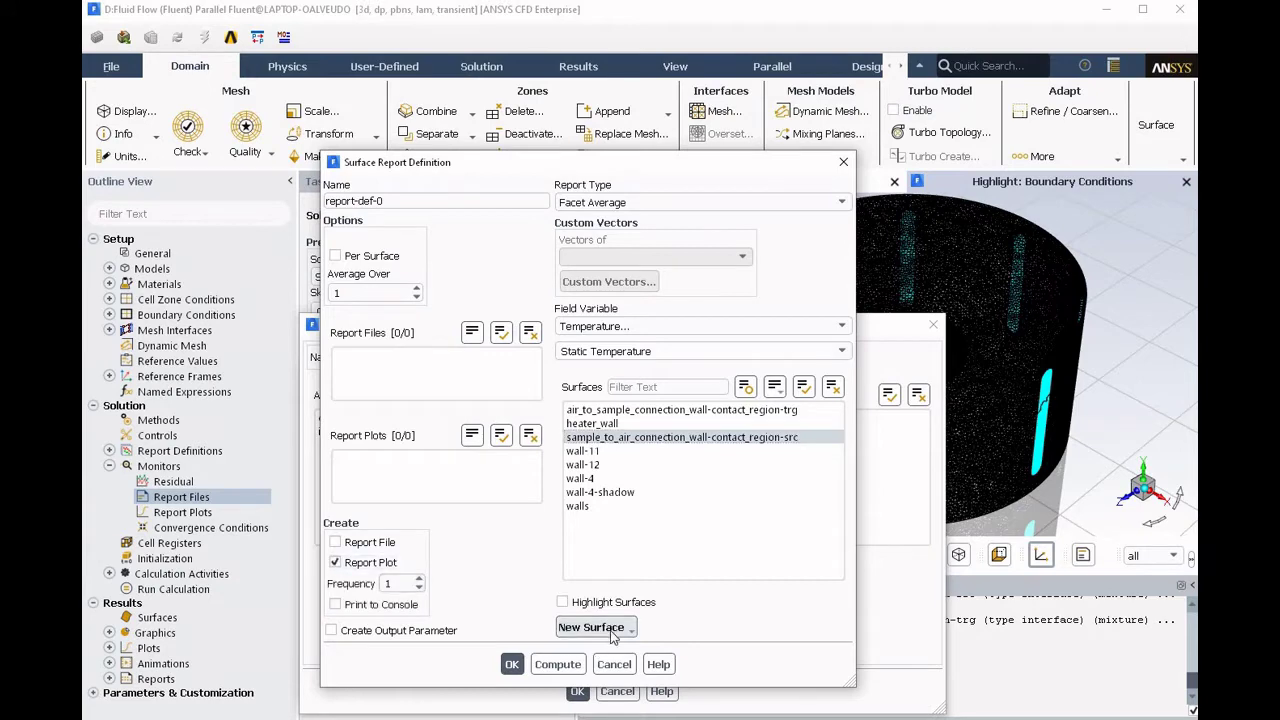
pyautogui.click(512, 664)
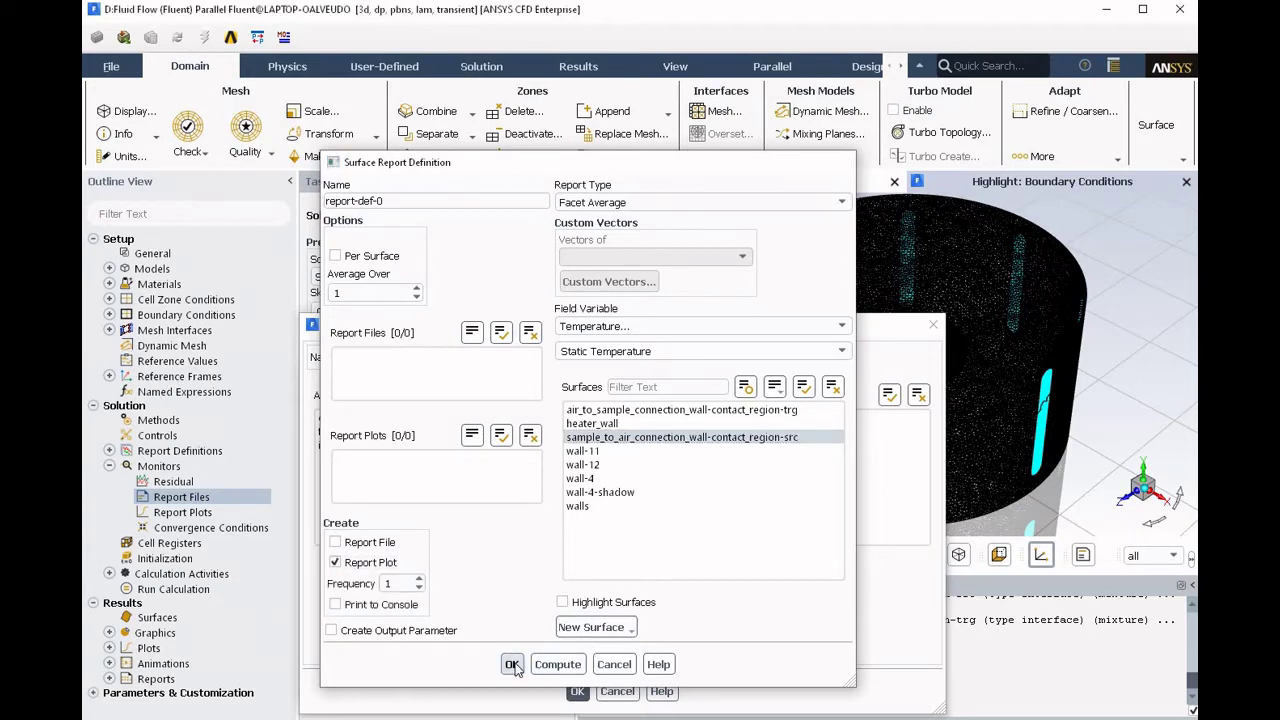
pyautogui.click(578, 699)
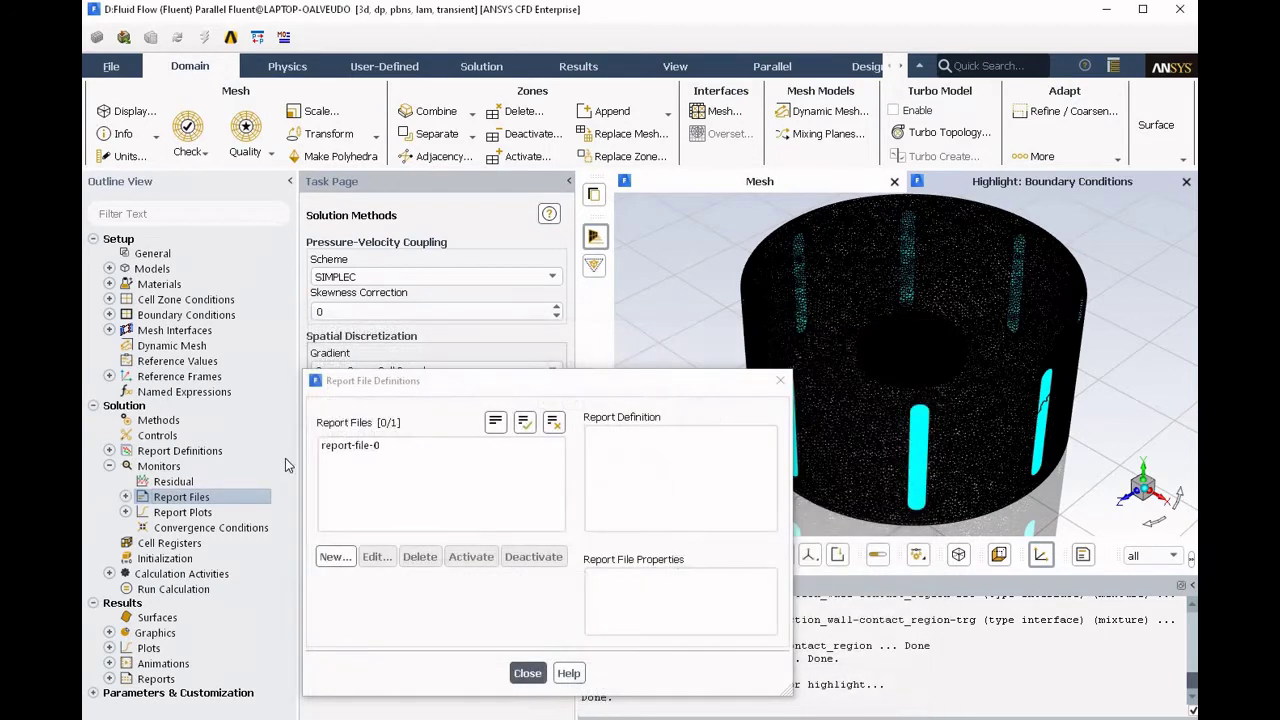
pyautogui.click(527, 676)
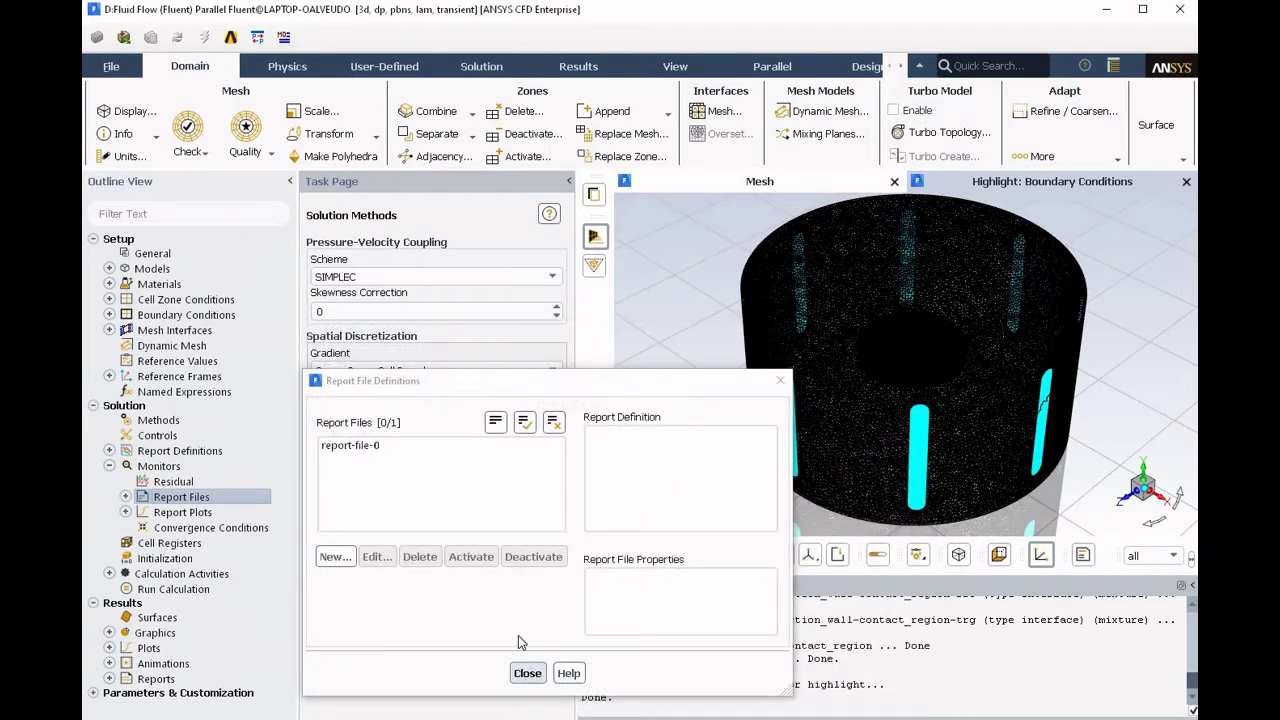
# Examine the report-def-0-rplot report plot's selected definition and plot options, and accept them
pyautogui.click(126, 512)
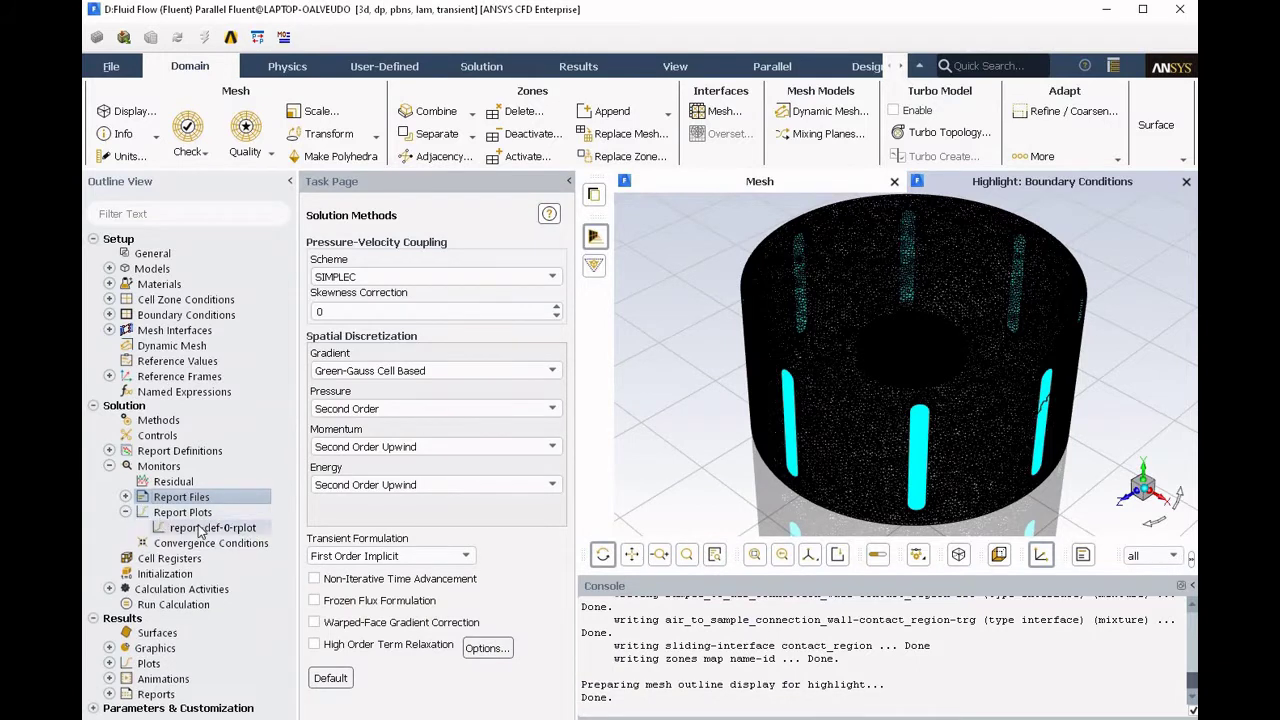
pyautogui.click(262, 527)
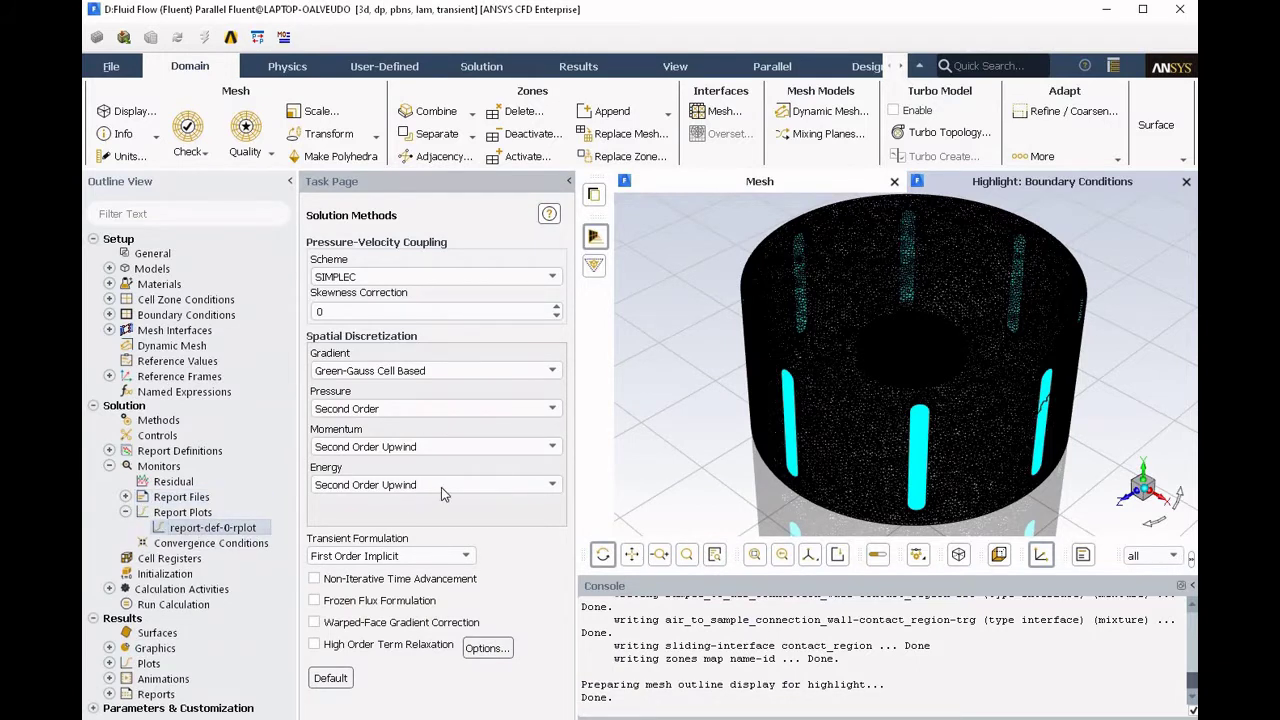
pyautogui.doubleClick(196, 530)
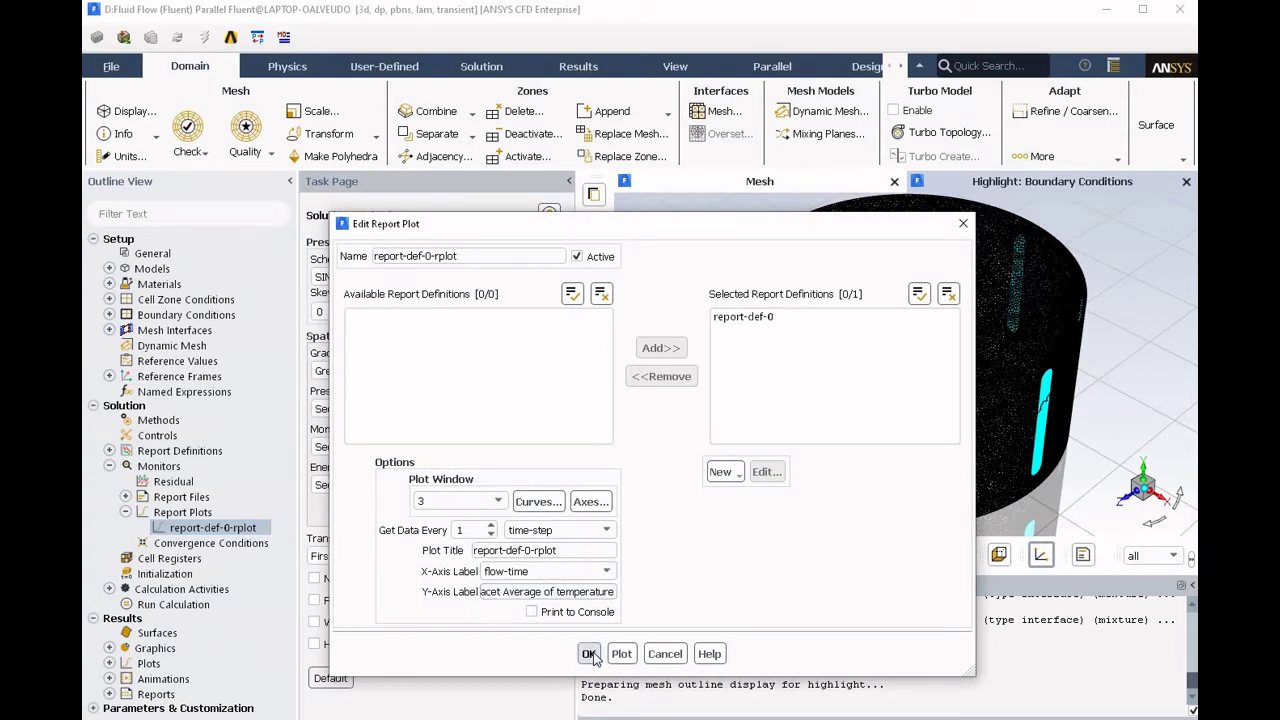
pyautogui.click(757, 316)
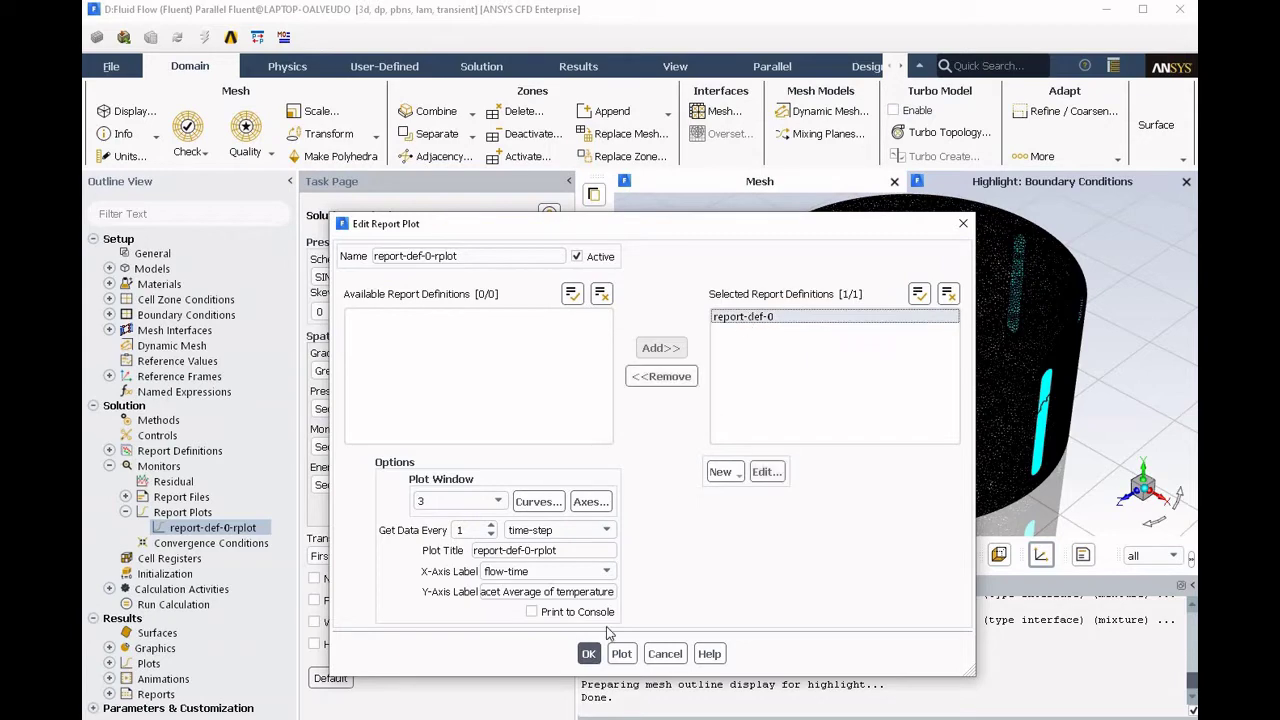
pyautogui.click(589, 654)
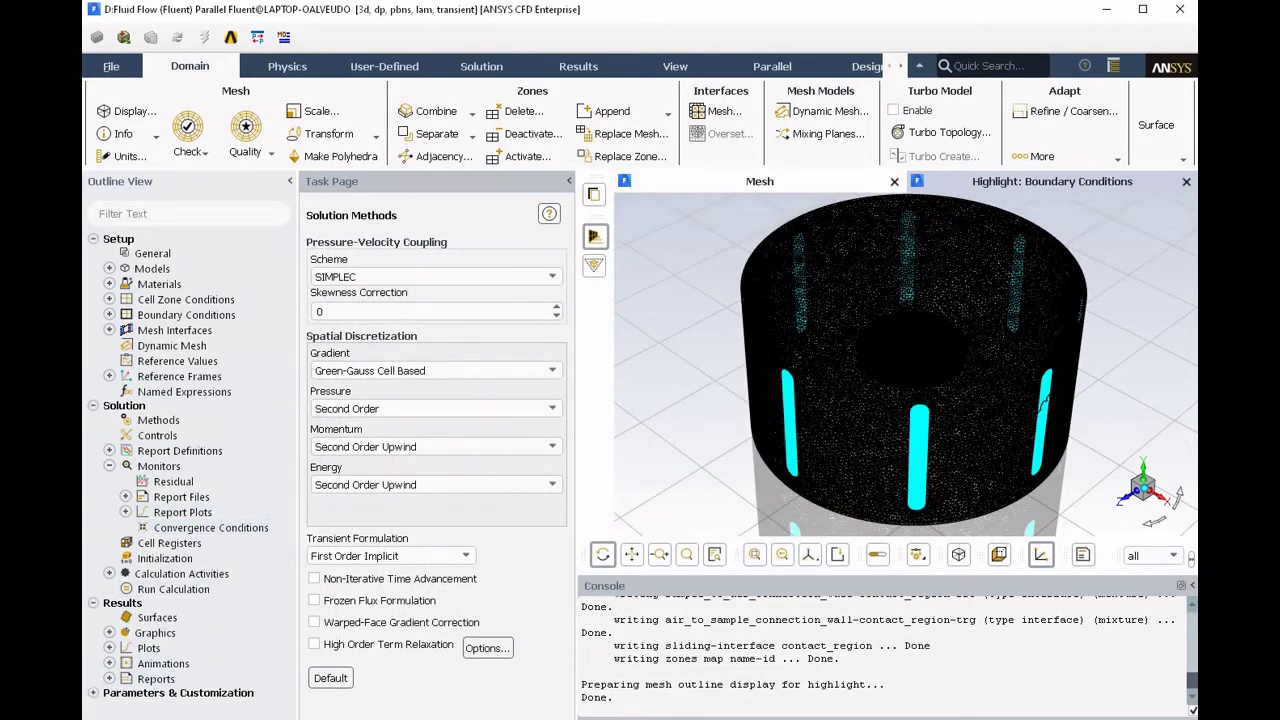
# Initialize the solution with values computed from all-zones and an initial temperature of 30 °C
pyautogui.click(152, 560)
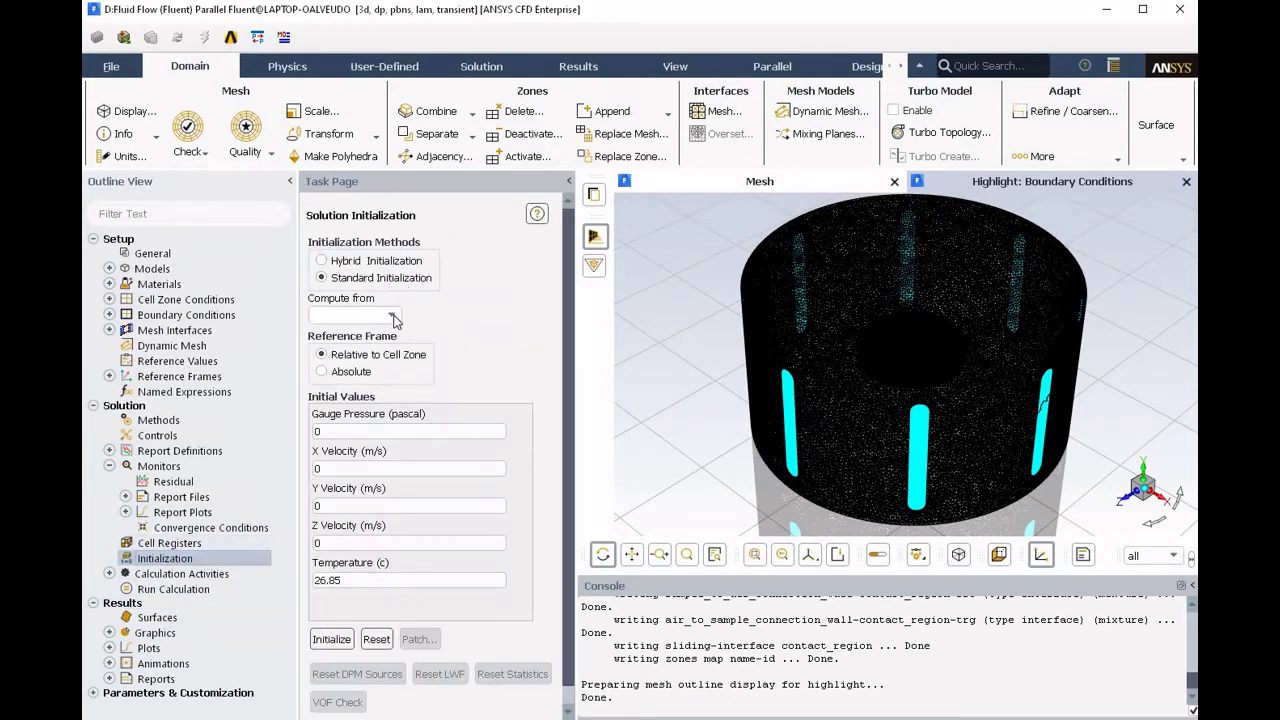
pyautogui.click(393, 318)
pyautogui.click(337, 582)
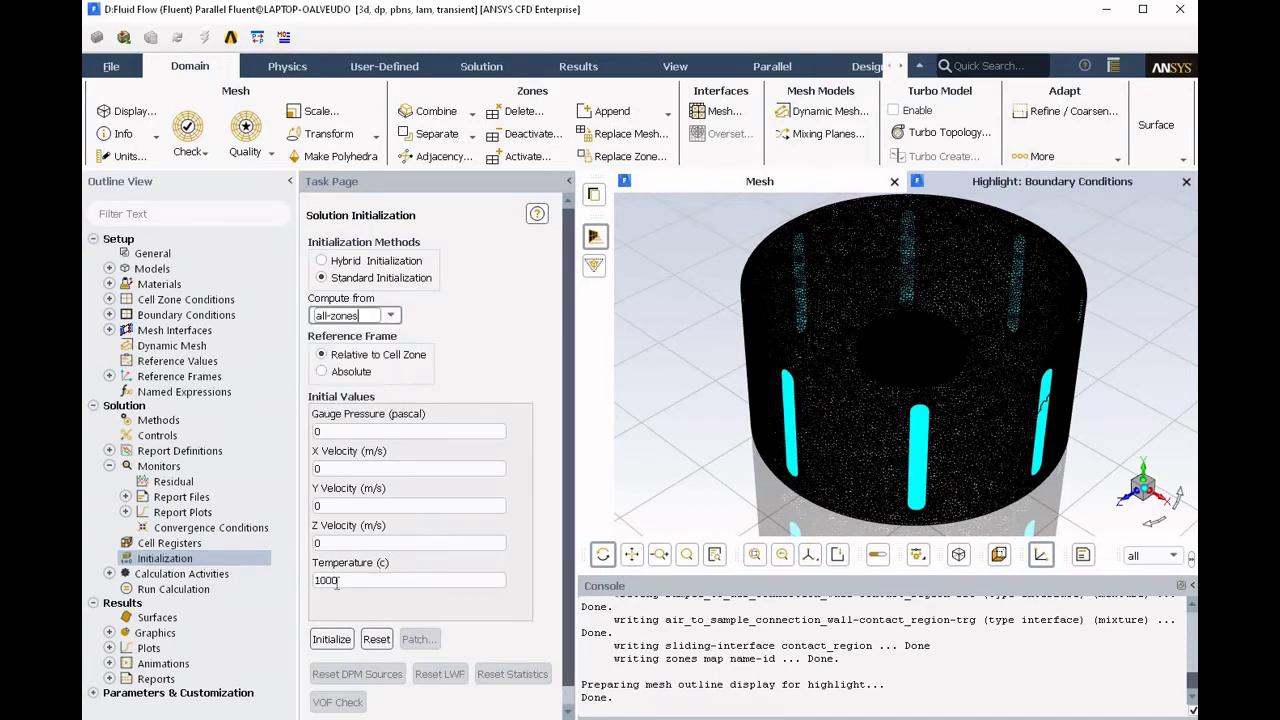
pyautogui.doubleClick(337, 582)
pyautogui.write('3')
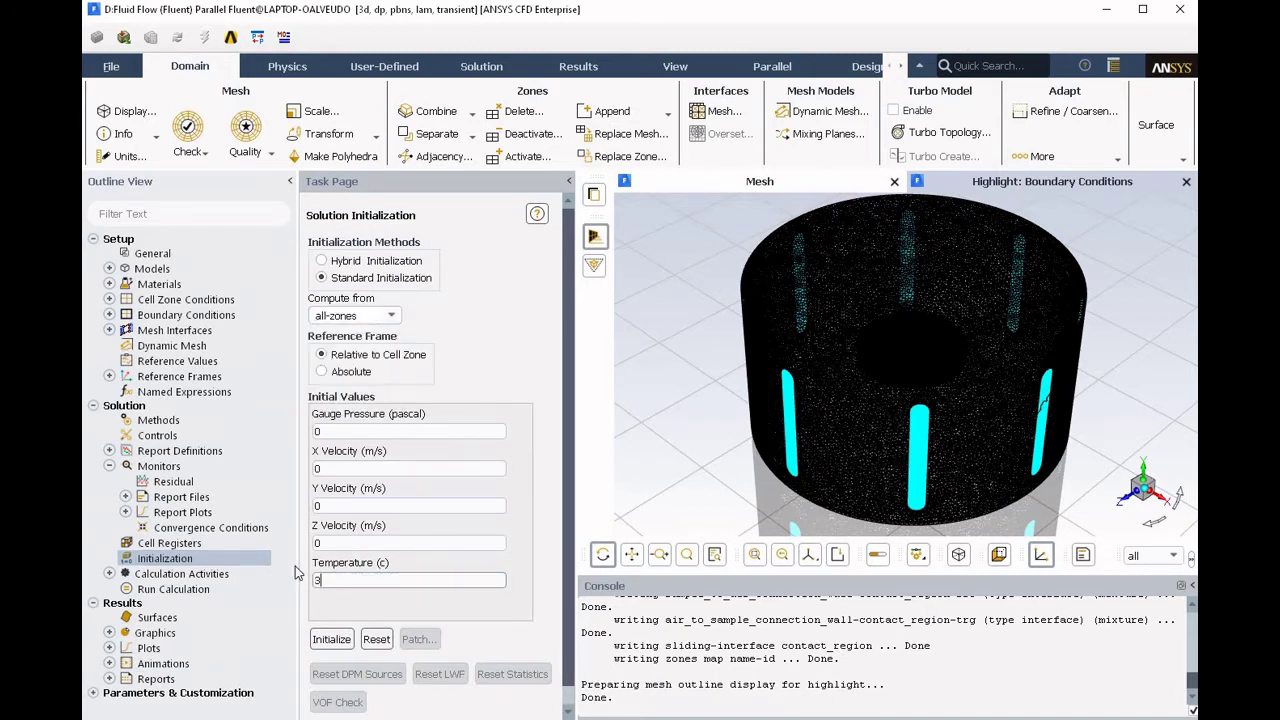
pyautogui.write('0')
pyautogui.click(338, 636)
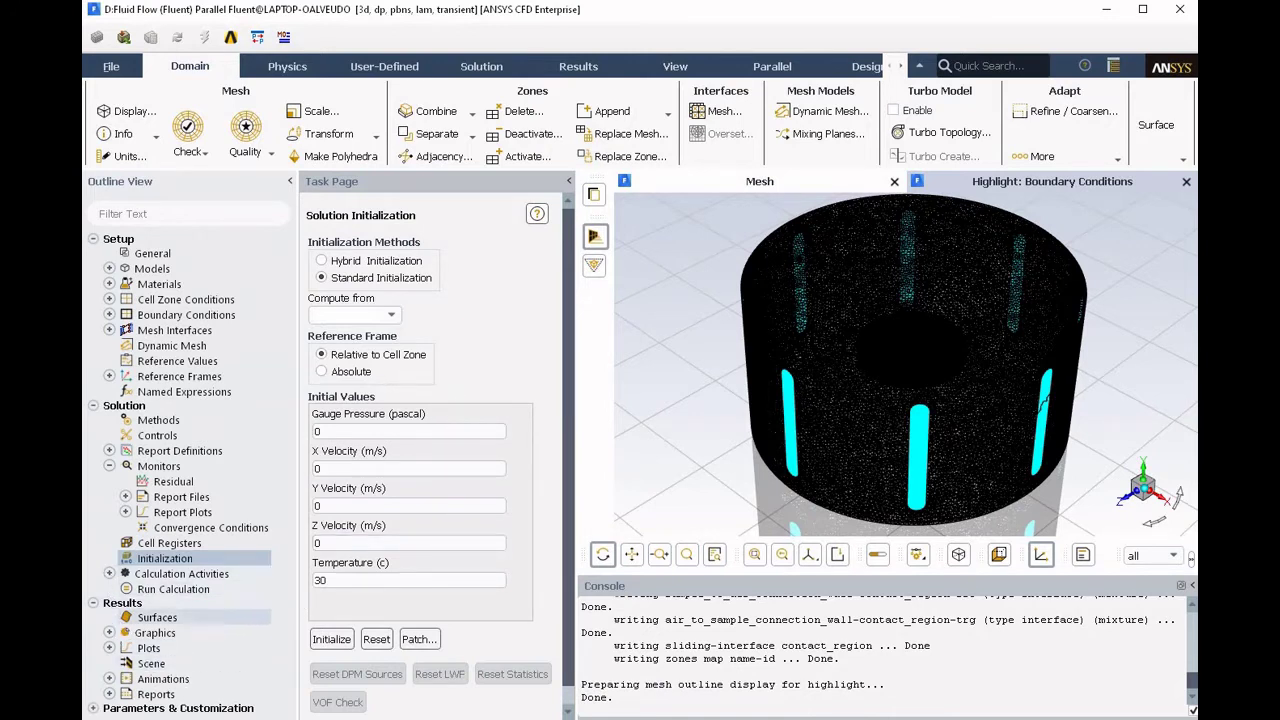
# Set the autosave option under the calculation activities to off
pyautogui.click(109, 574)
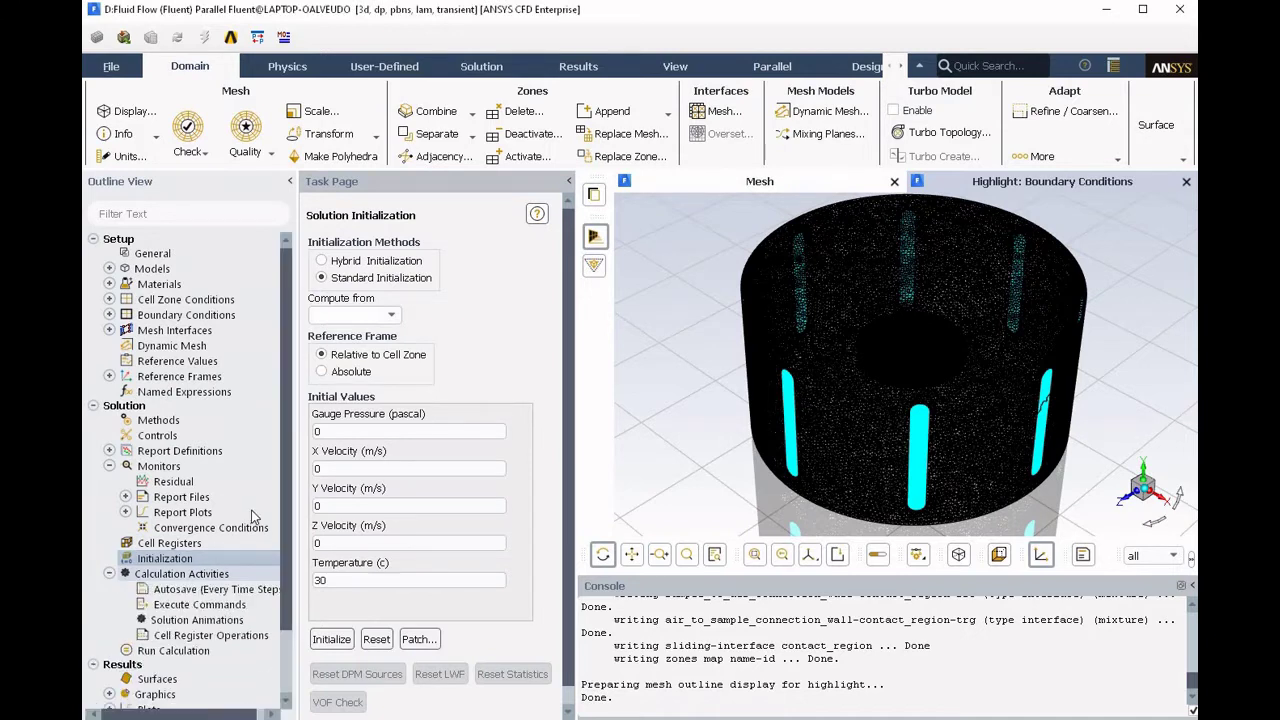
pyautogui.scroll(-1, 256, 545)
pyautogui.rightClick(226, 546)
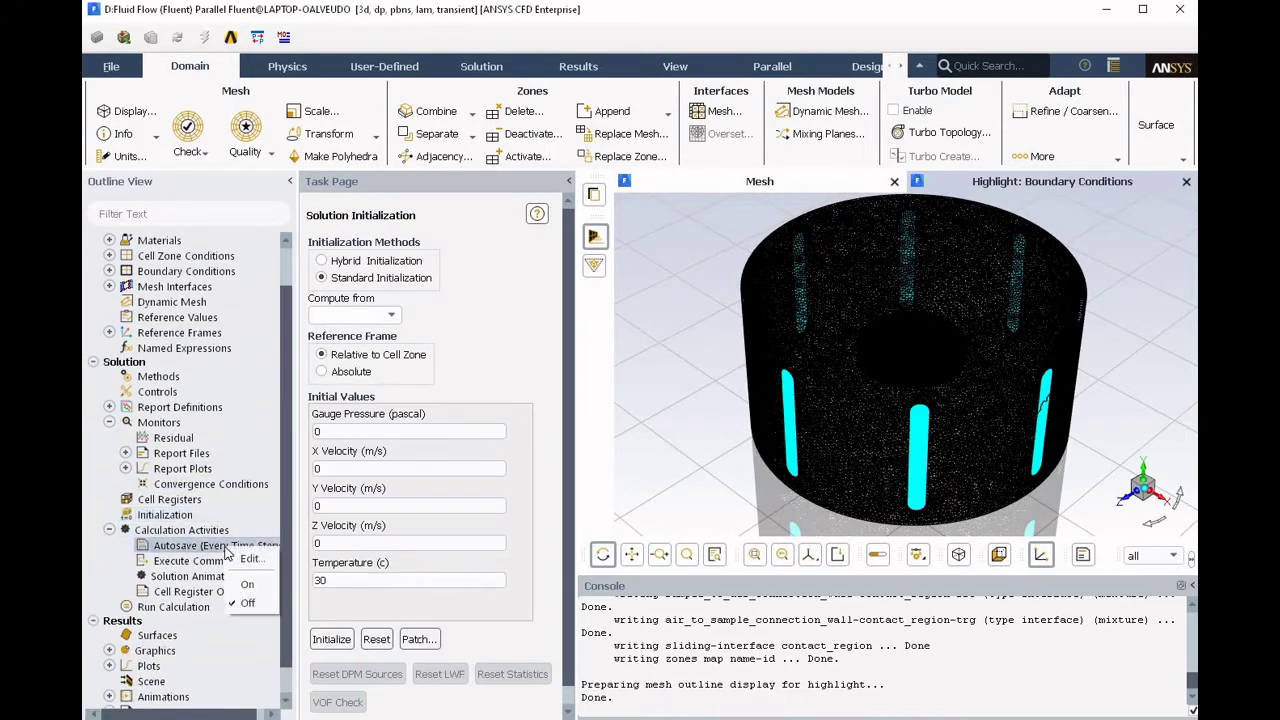
pyautogui.click(246, 604)
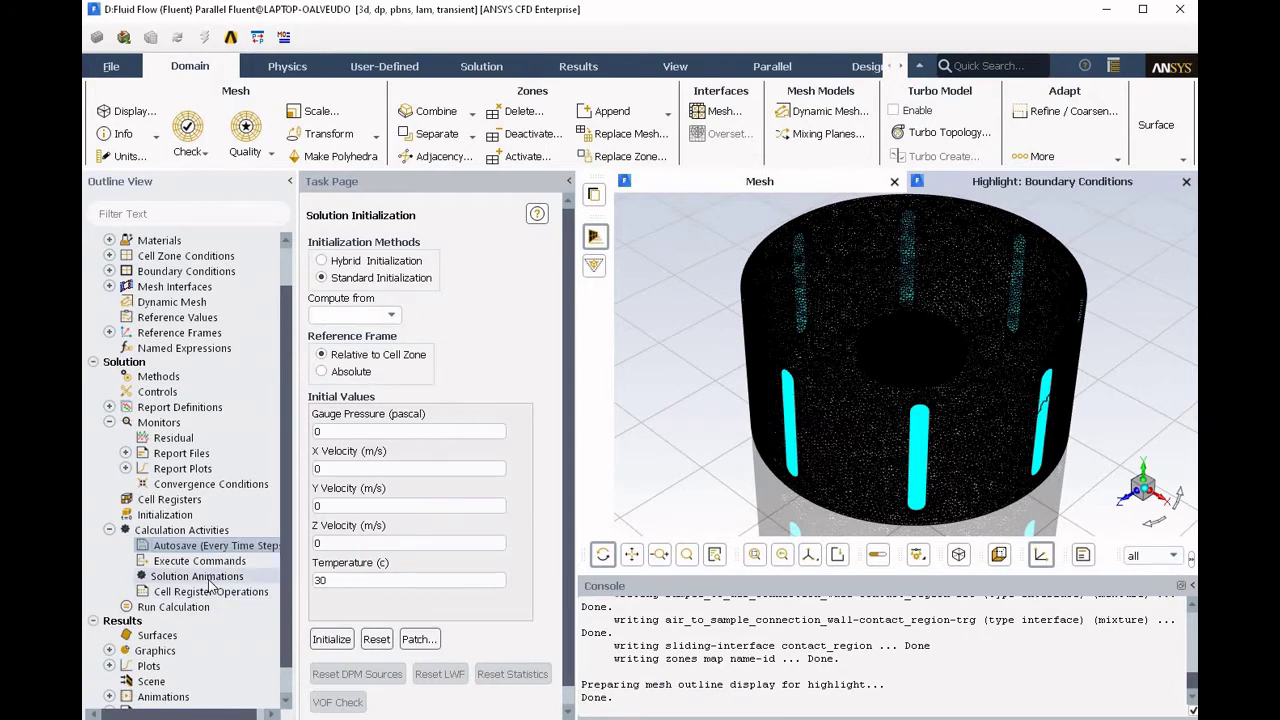
# Create a new solution animation definition and start a new contour object for it
pyautogui.click(212, 577)
pyautogui.scroll(-1, 215, 570)
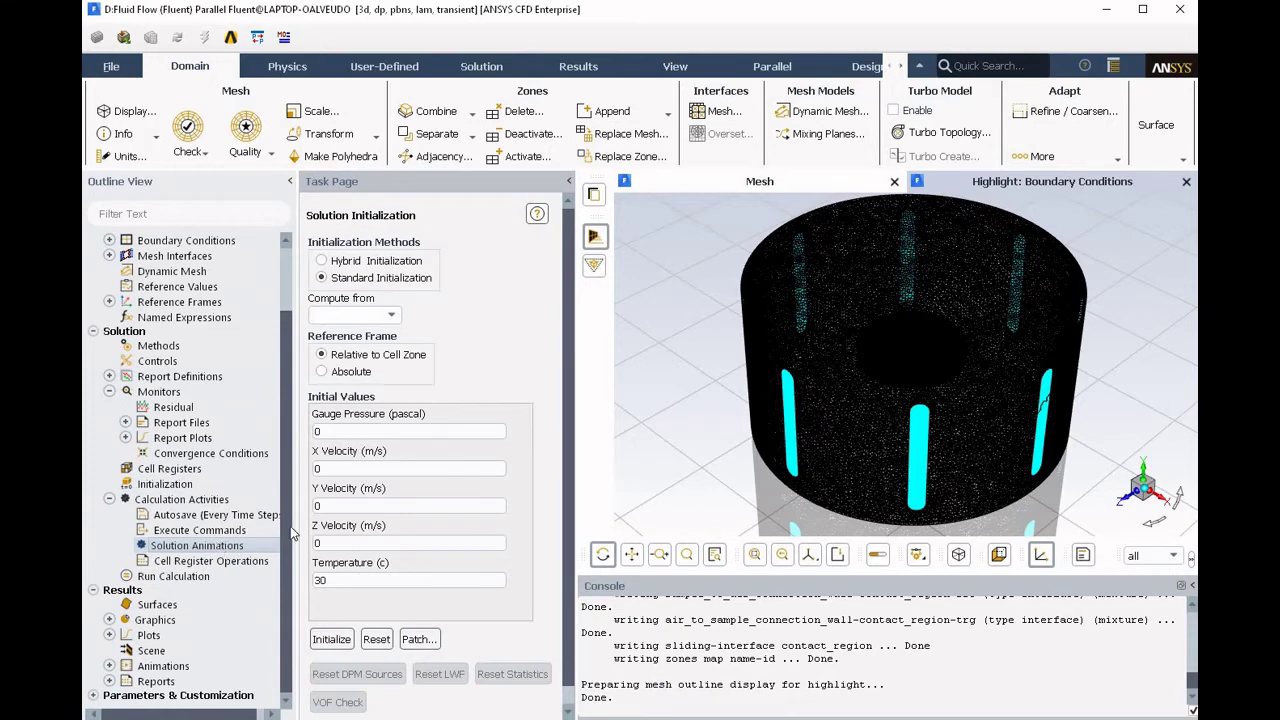
pyautogui.doubleClick(197, 545)
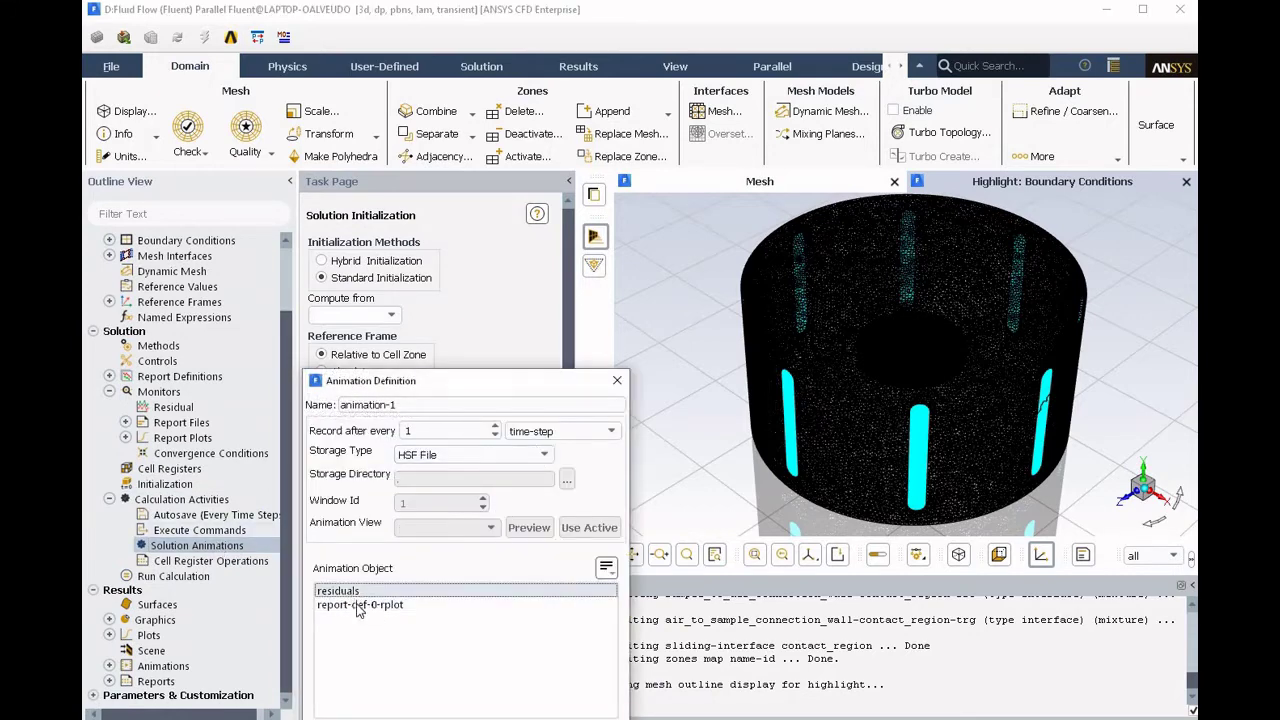
pyautogui.click(437, 605)
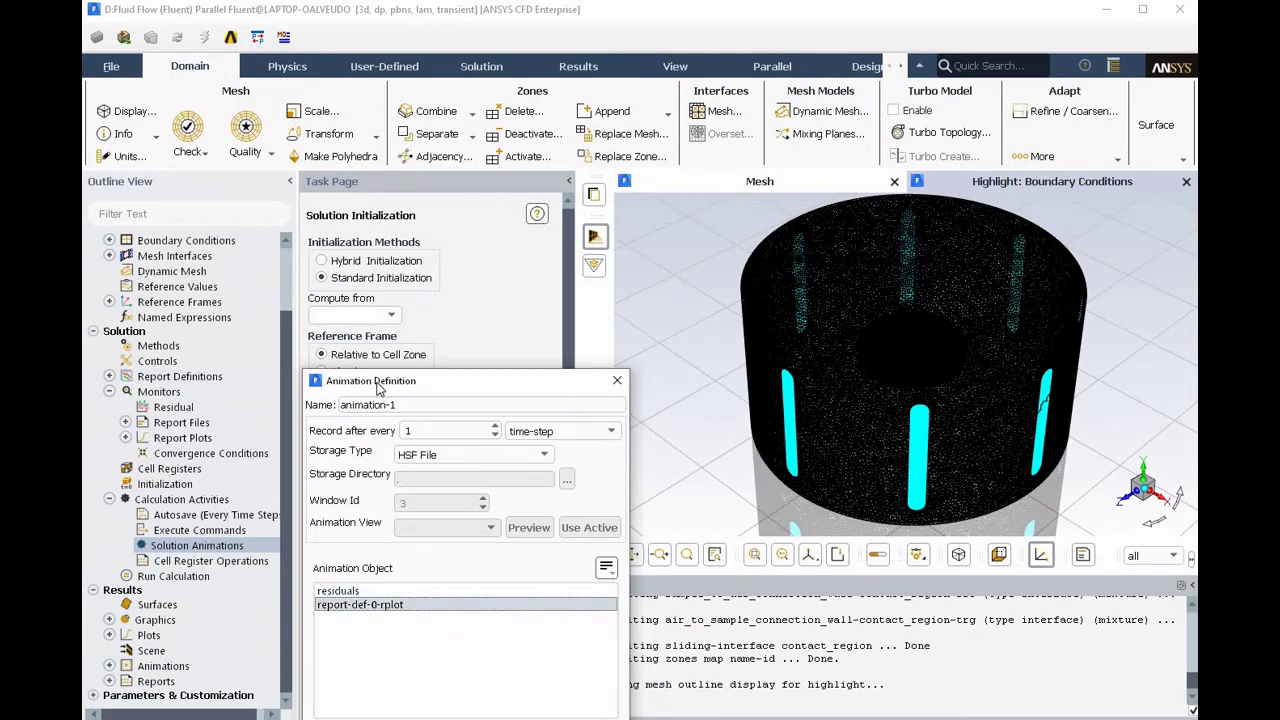
pyautogui.moveTo(378, 388); pyautogui.dragTo(402, 222)
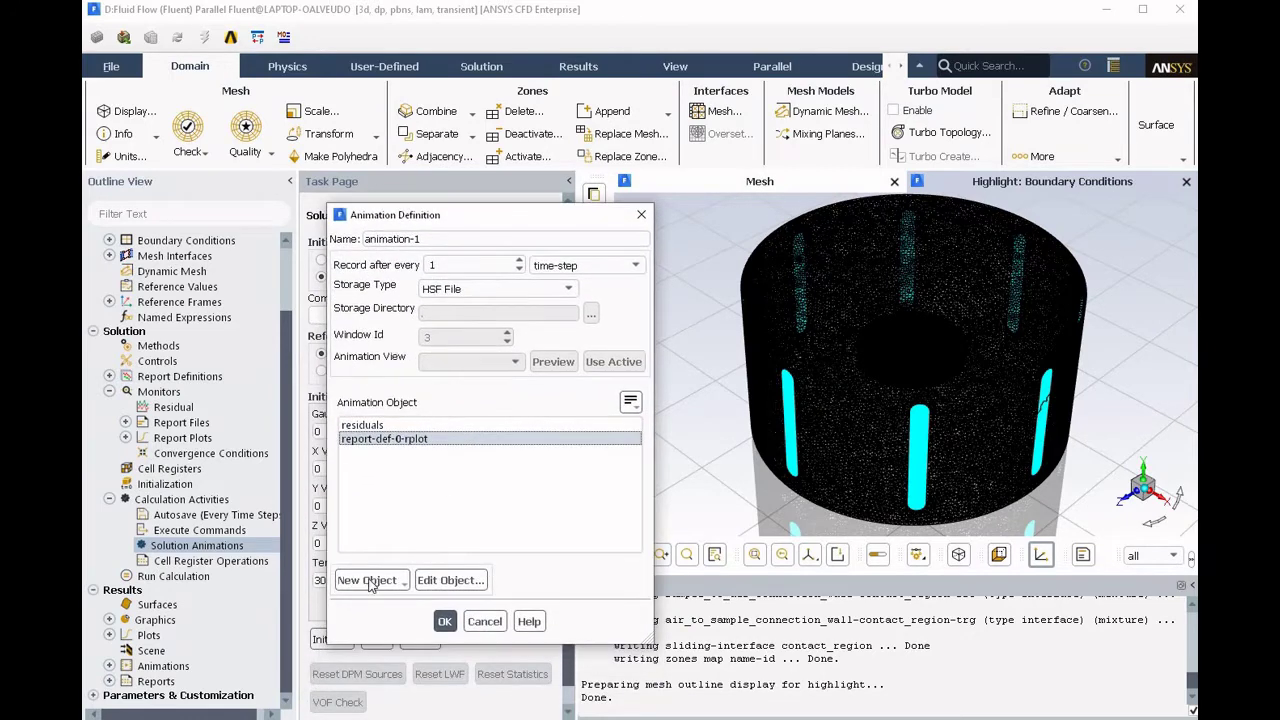
pyautogui.click(369, 583)
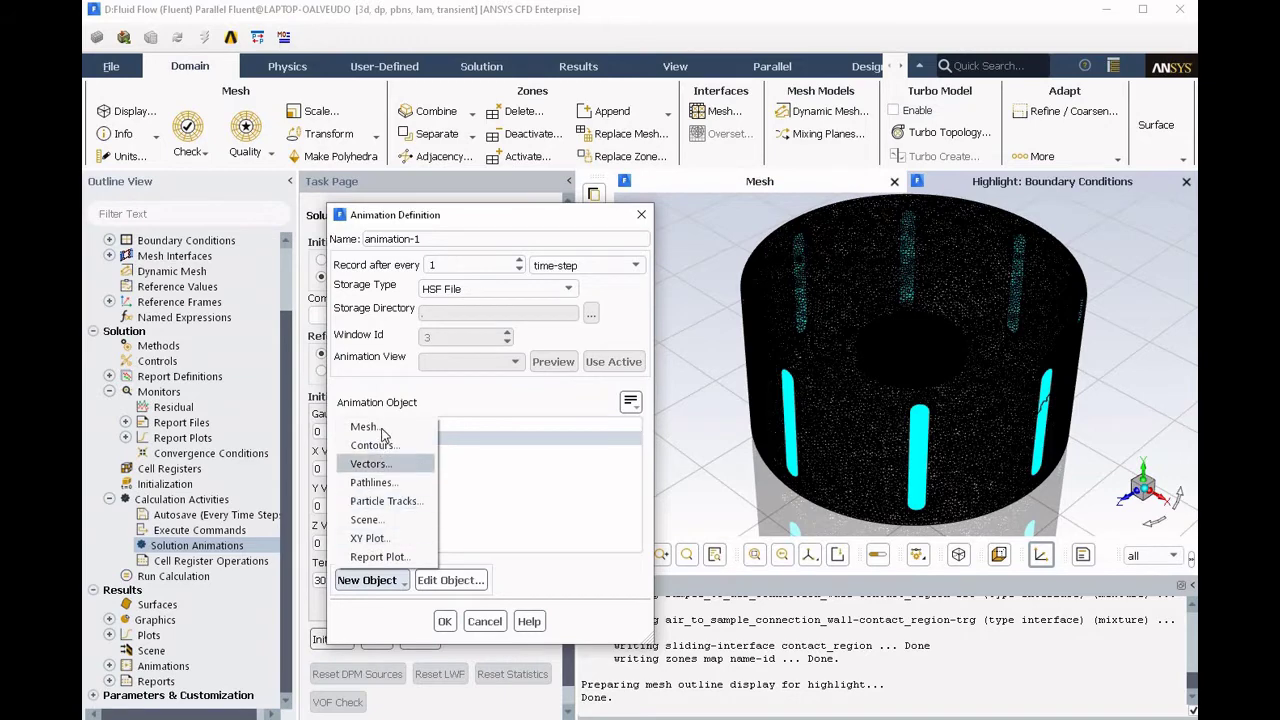
pyautogui.click(372, 448)
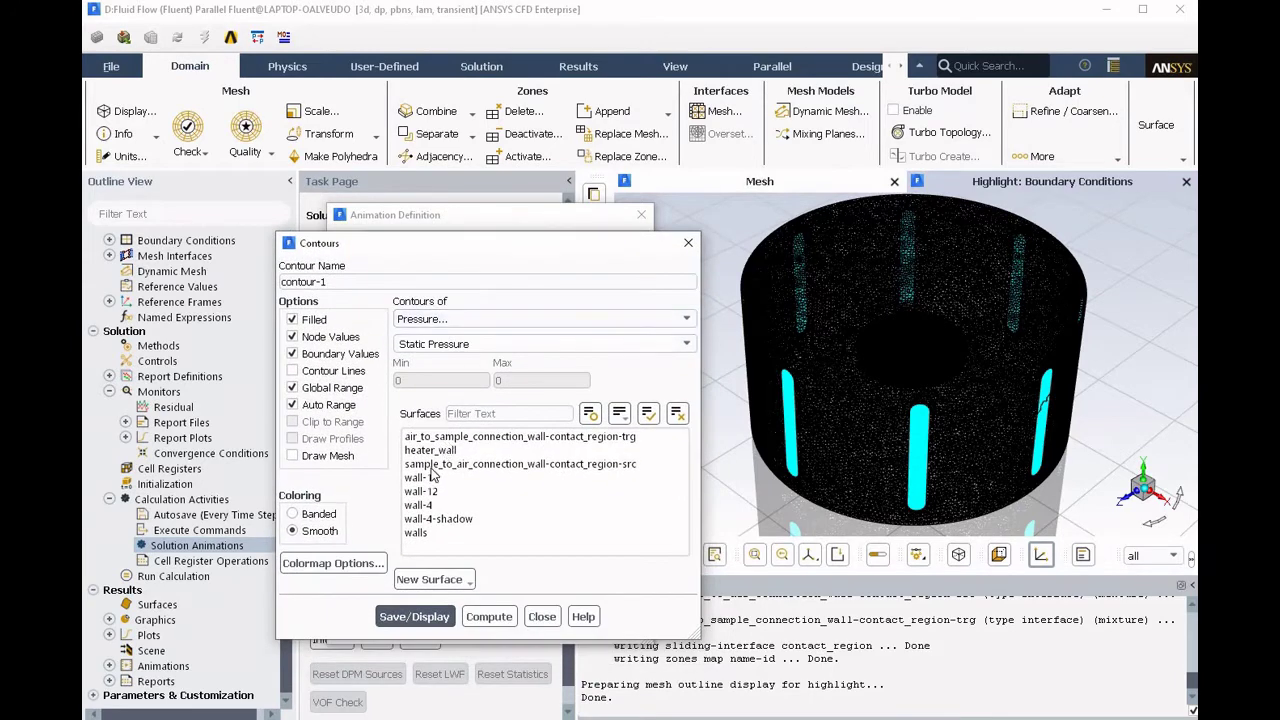
# Create a YZ plane surface at the default X position and select it for the contour
pyautogui.click(432, 585)
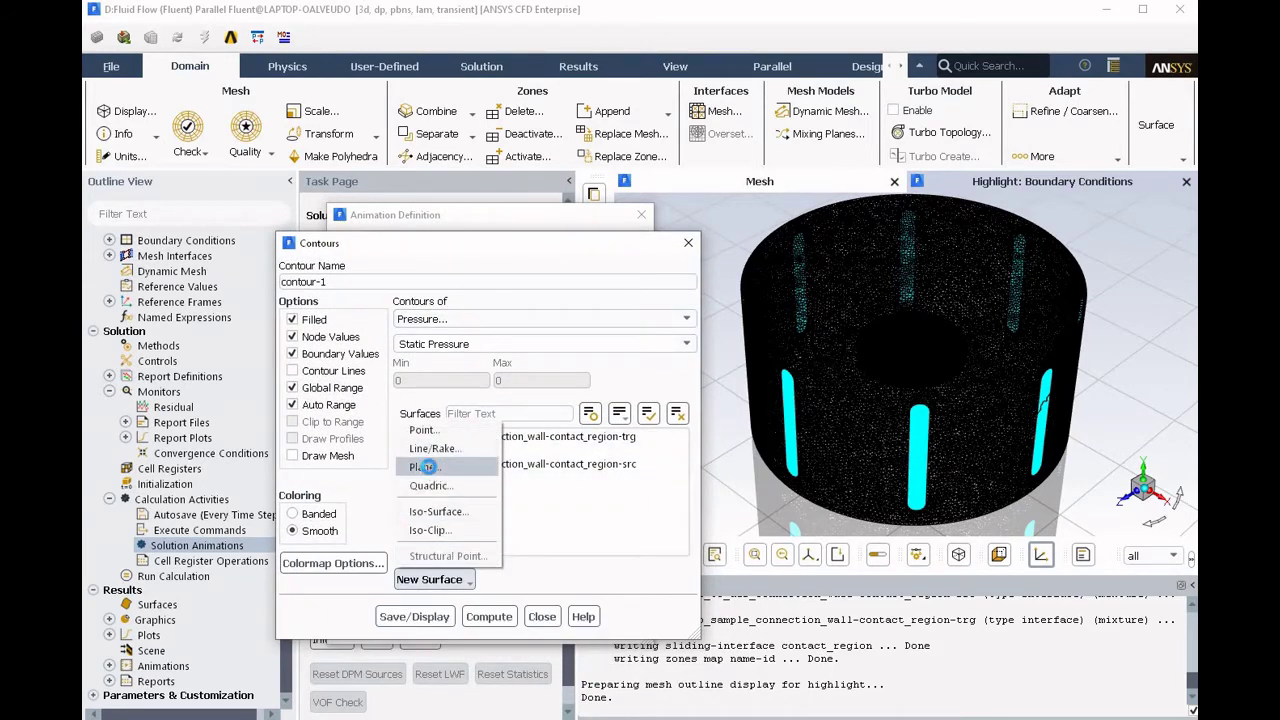
pyautogui.click(424, 468)
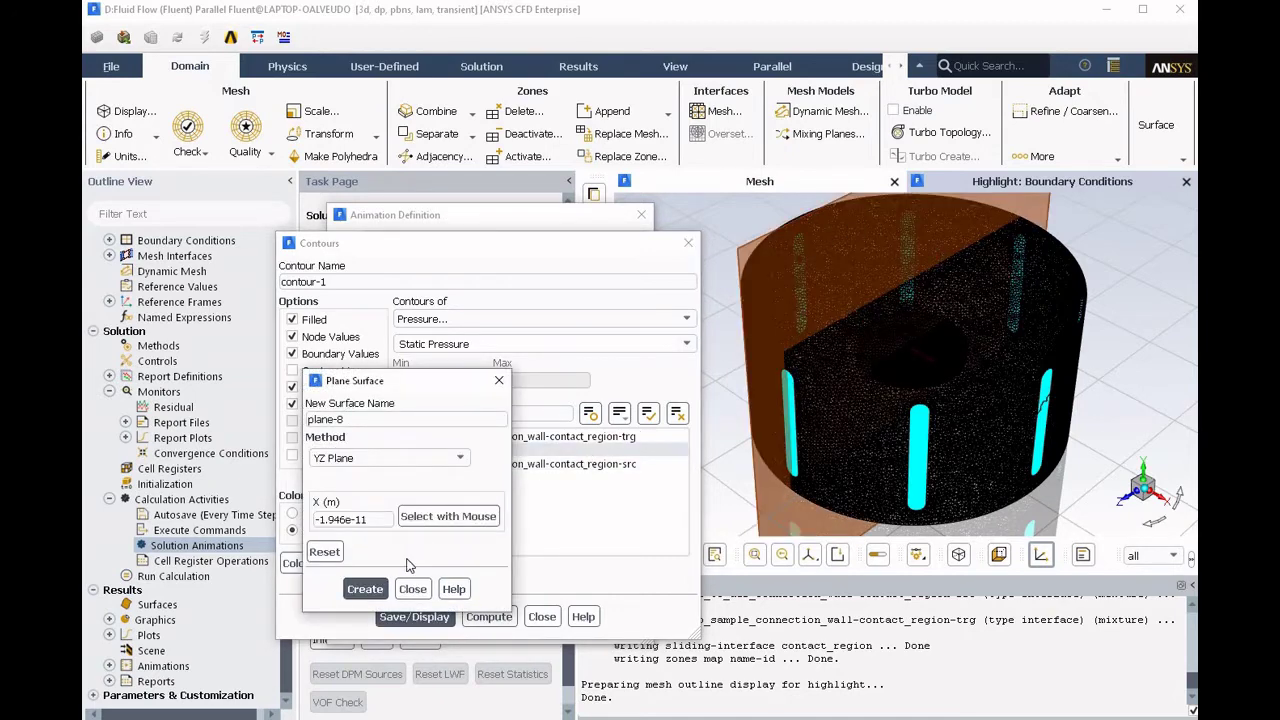
pyautogui.click(366, 591)
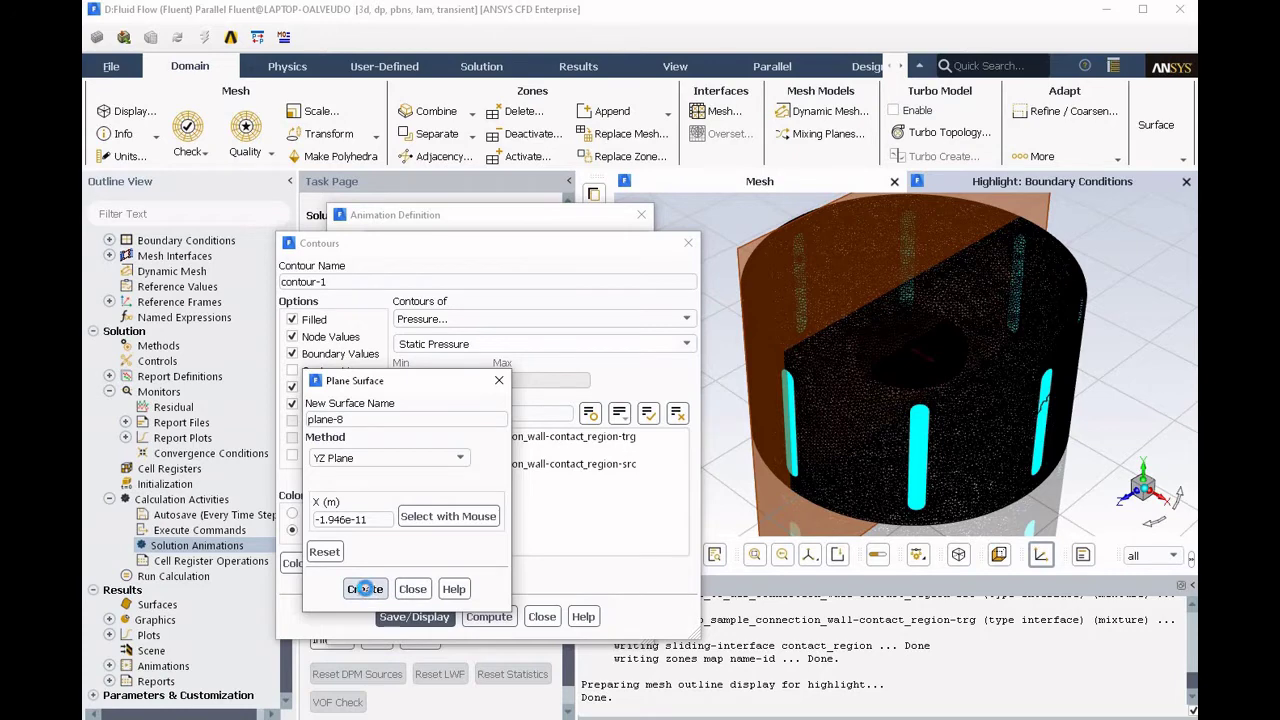
pyautogui.click(412, 589)
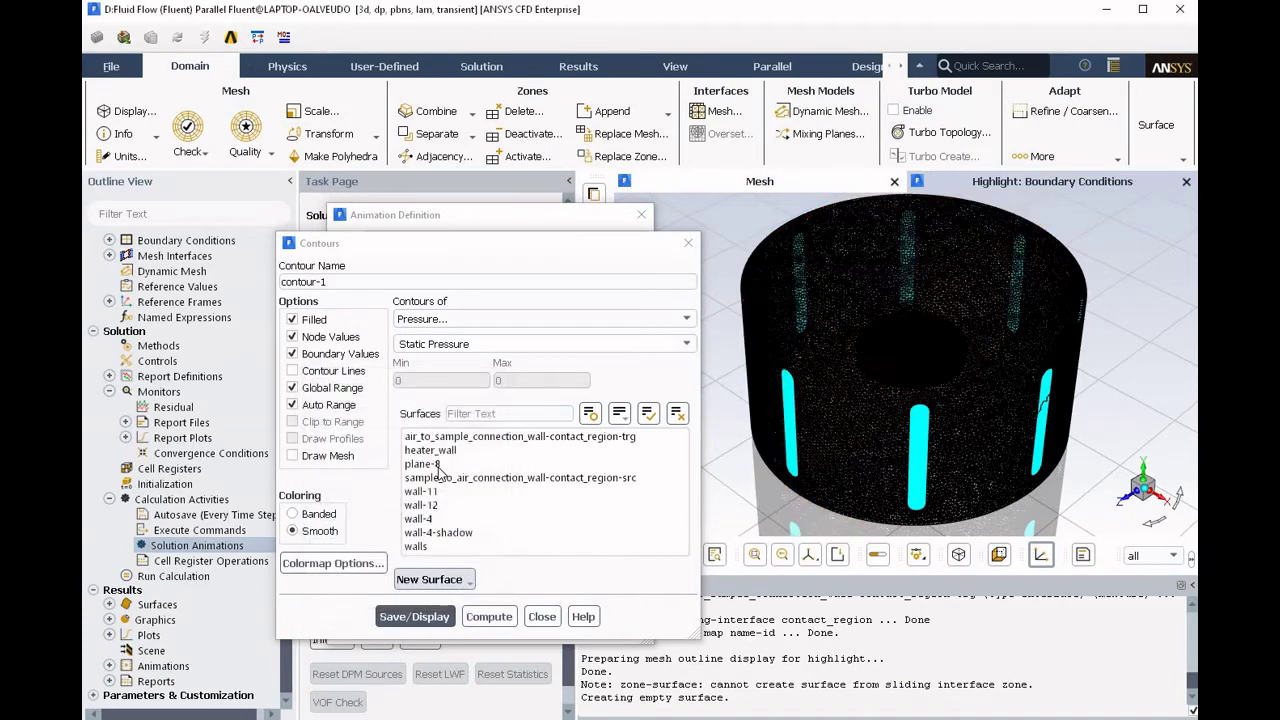
pyautogui.click(425, 464)
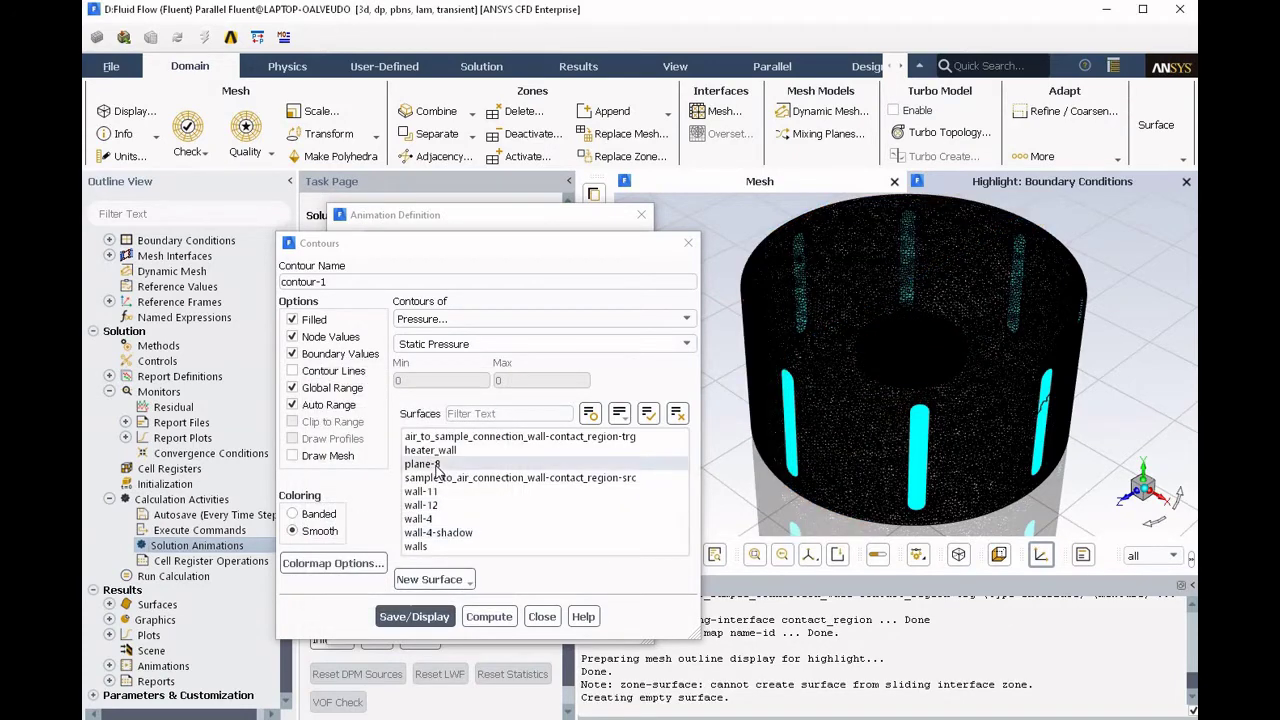
# Create a ZX plane surface at Y = 0 m and add it to the contour's selected surfaces
pyautogui.click(438, 579)
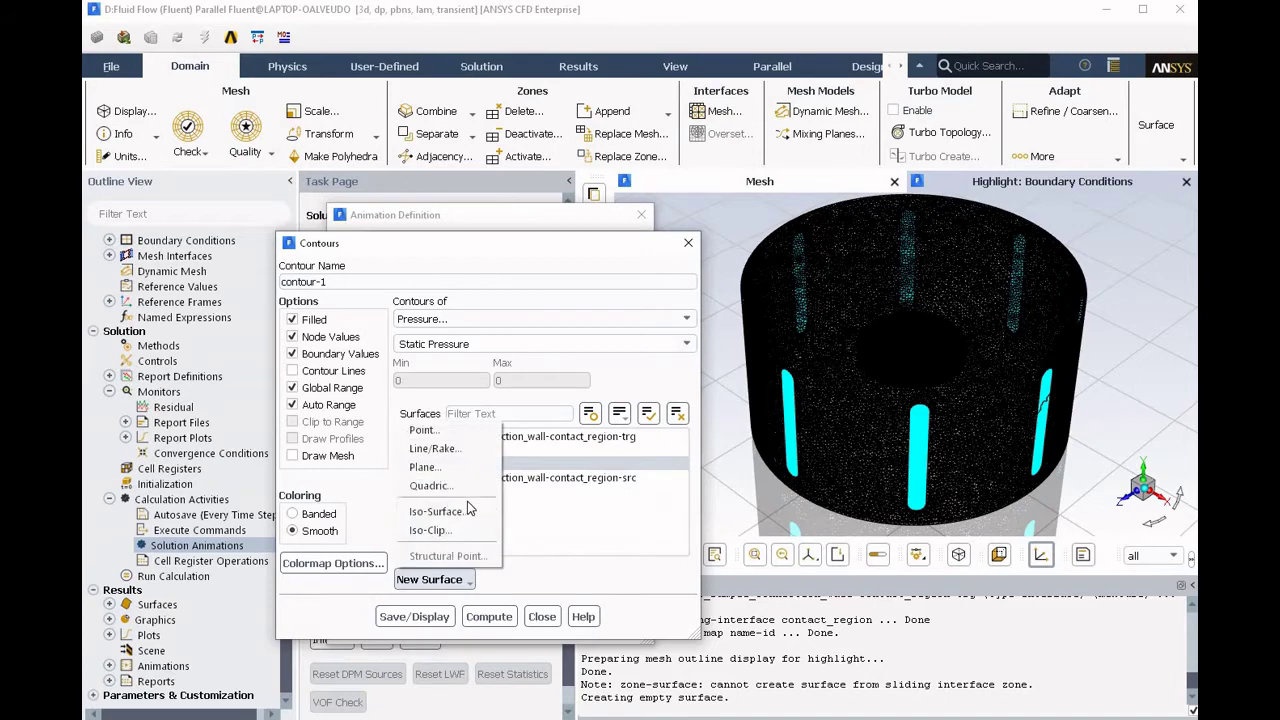
pyautogui.click(424, 467)
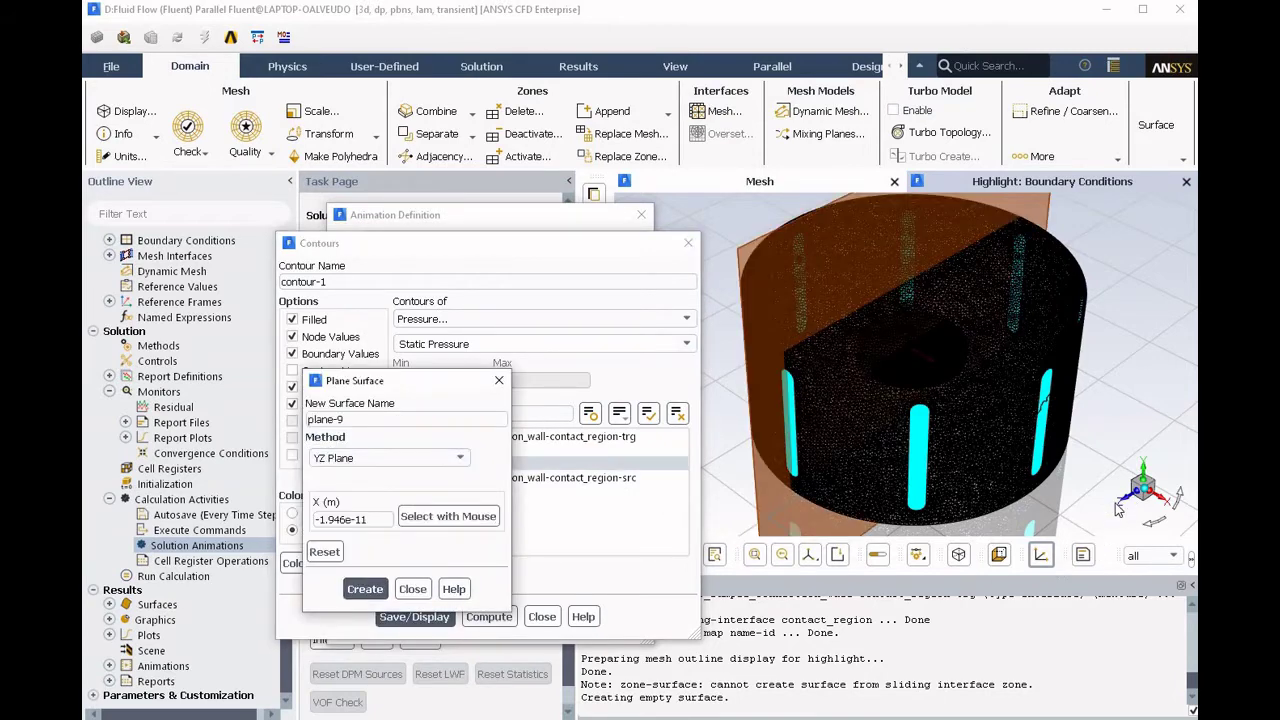
pyautogui.click(440, 458)
pyautogui.click(392, 487)
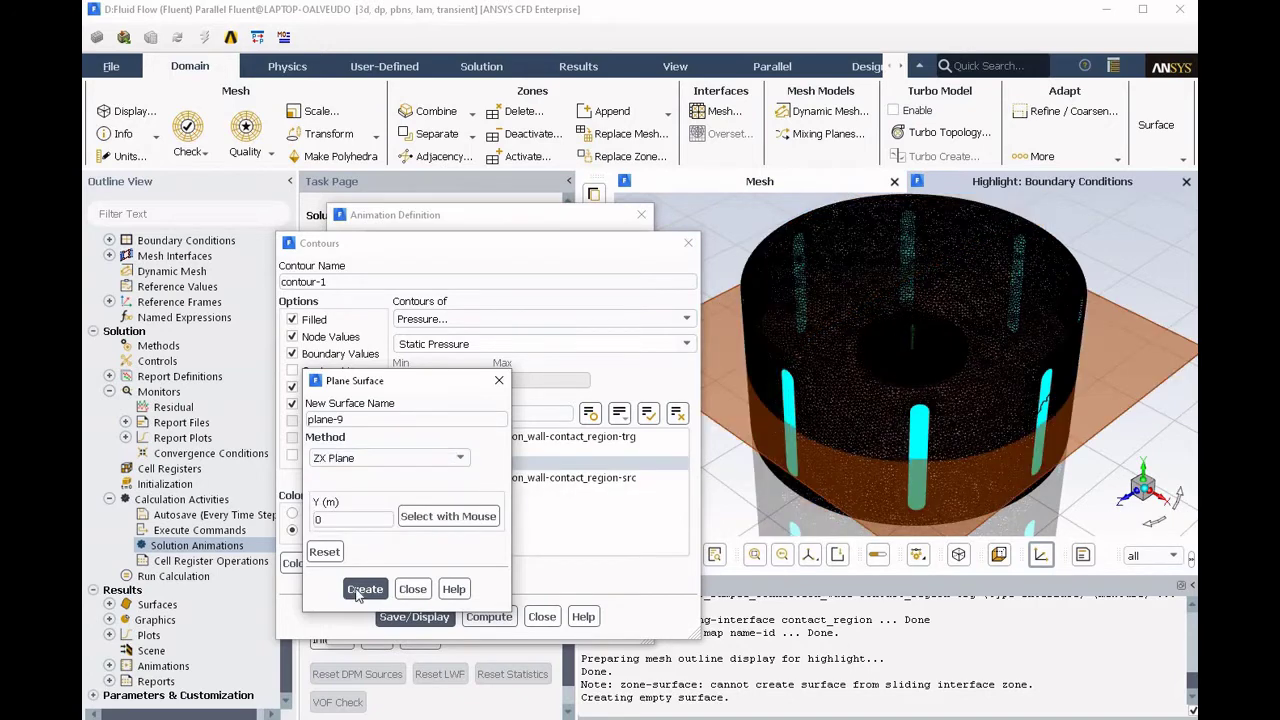
pyautogui.click(362, 590)
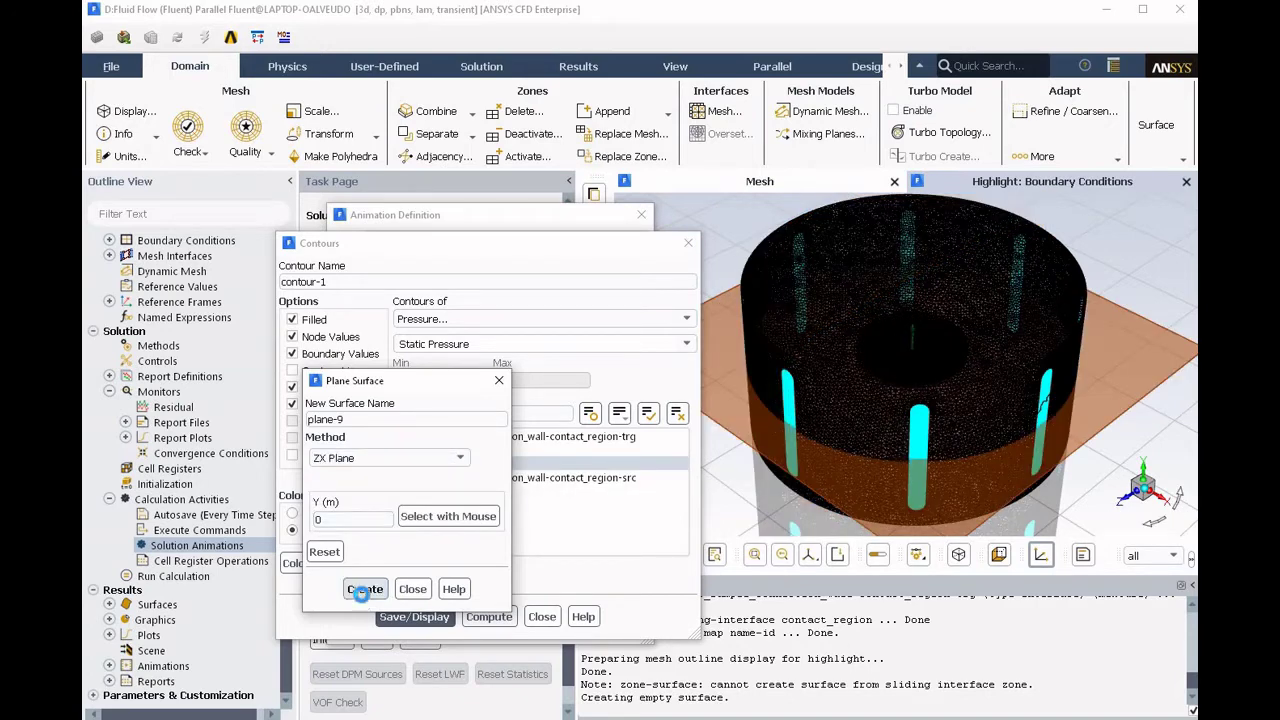
pyautogui.click(412, 589)
pyautogui.click(436, 478)
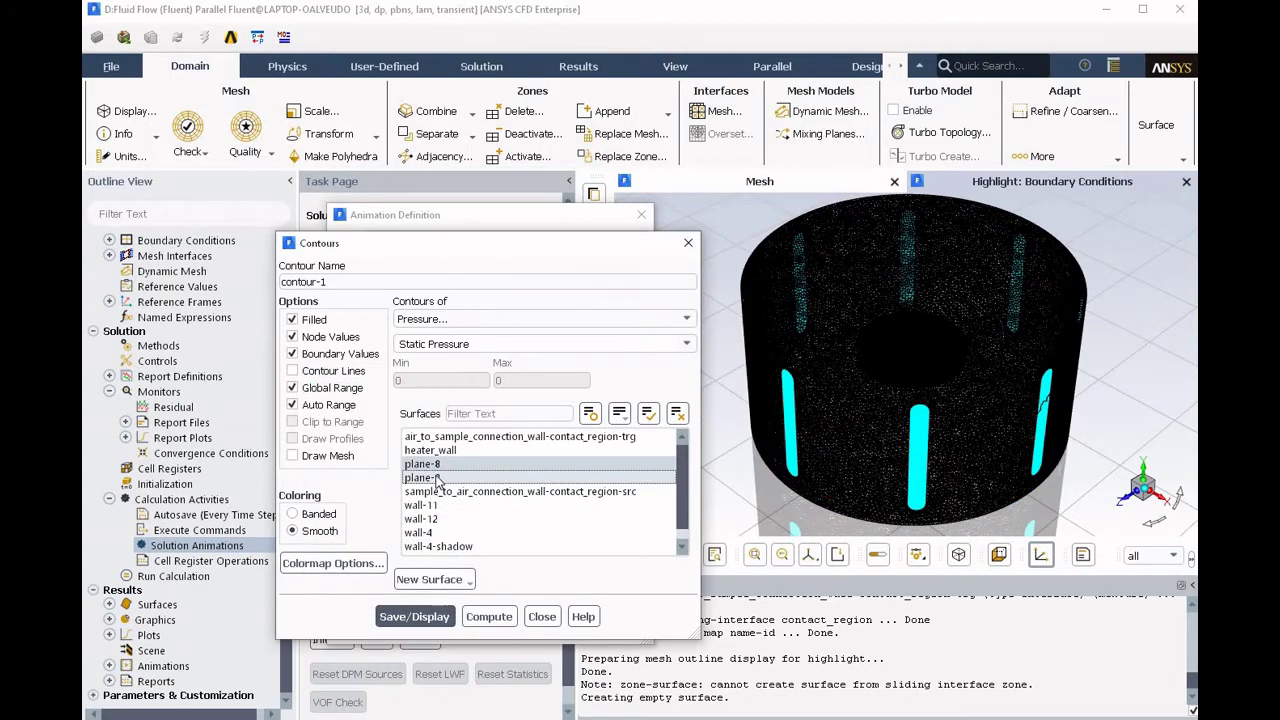
# Set the contour to static temperature, save and display it, and accept the animation definition with contour-1 as its object
pyautogui.click(440, 616)
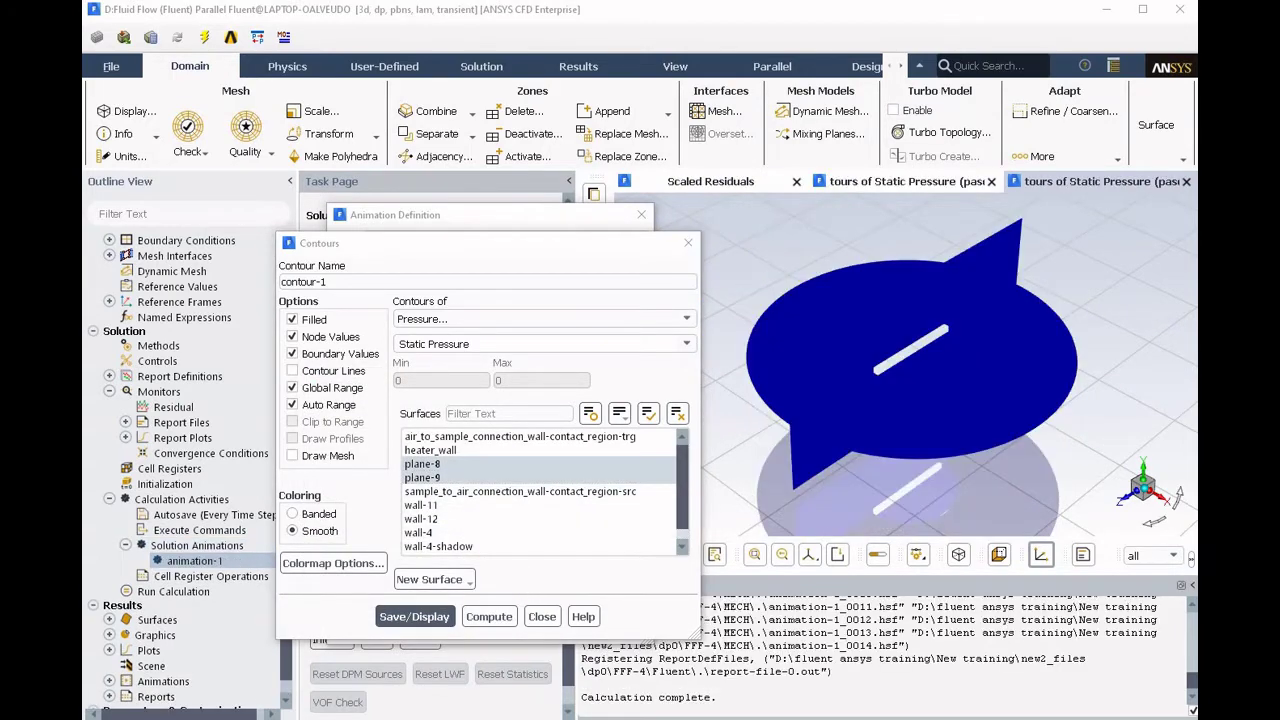
pyautogui.click(436, 320)
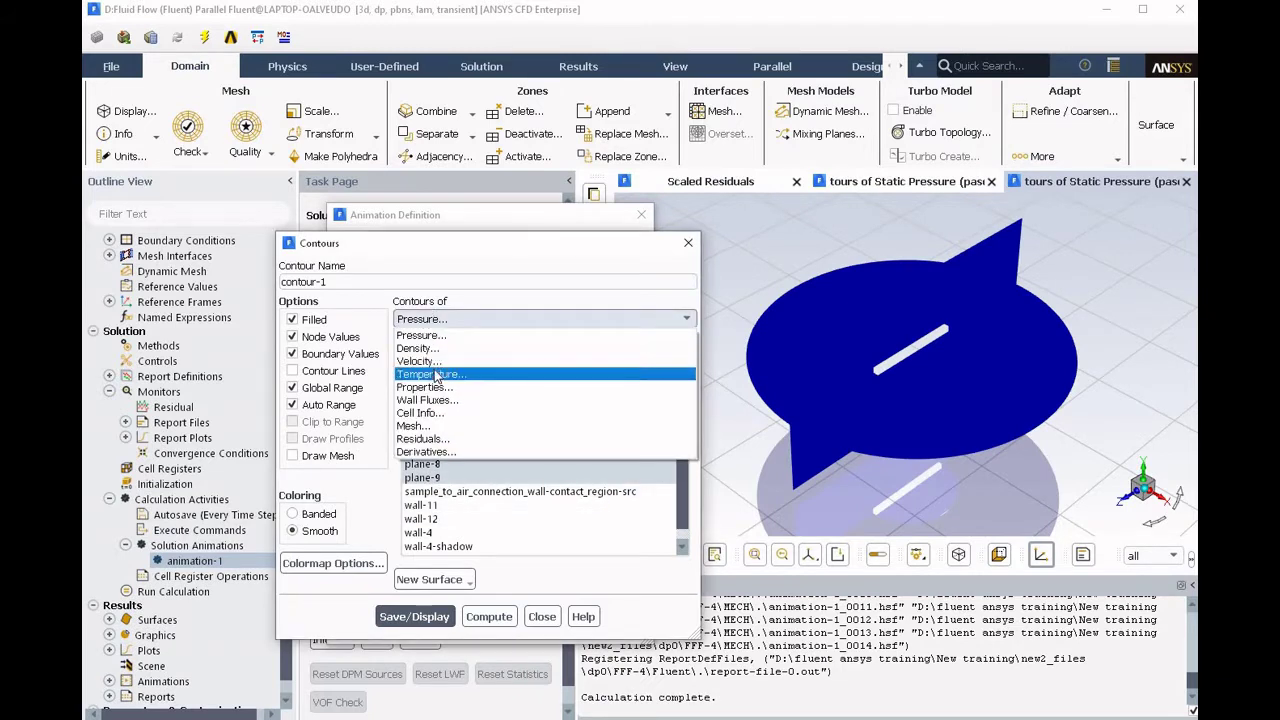
pyautogui.click(432, 386)
pyautogui.click(410, 616)
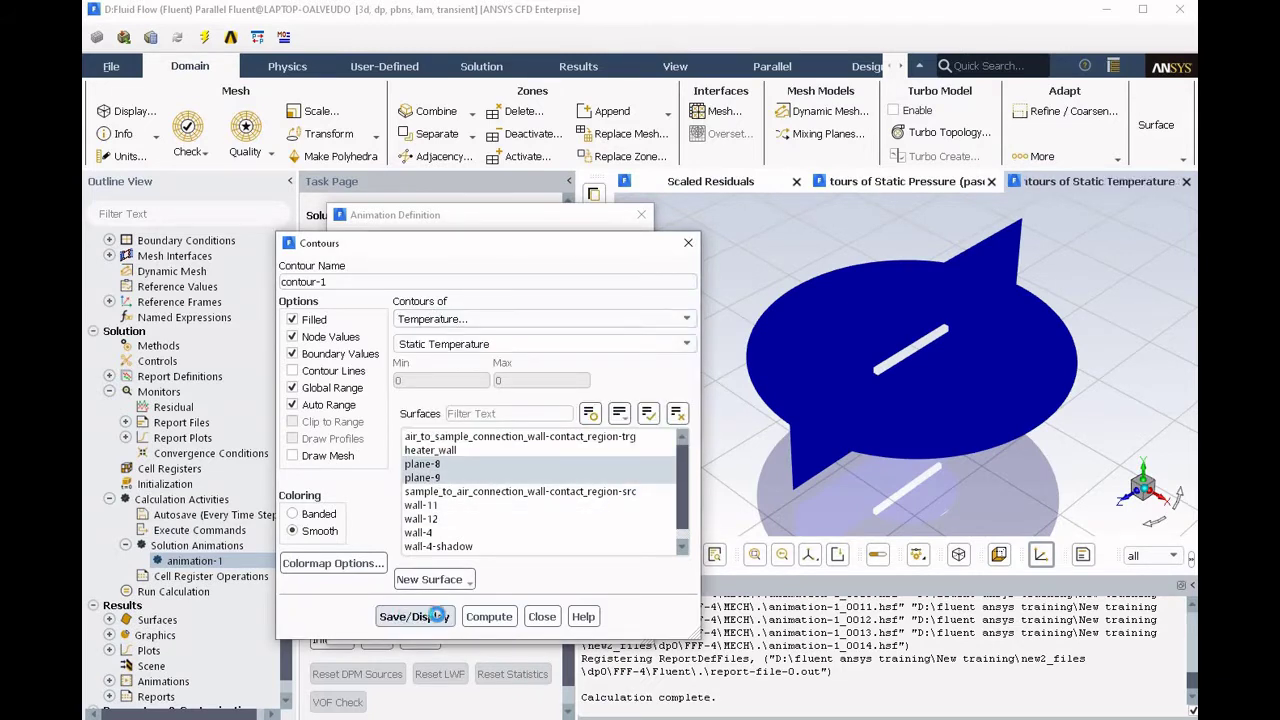
pyautogui.click(544, 618)
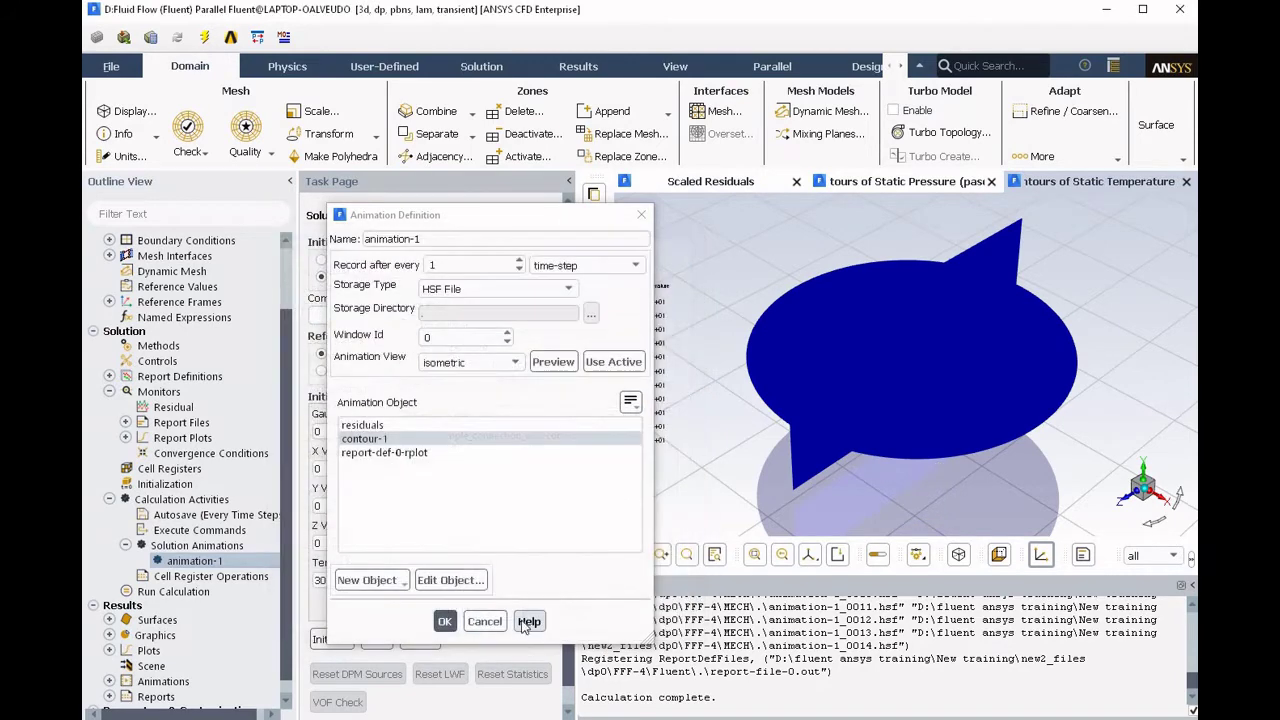
pyautogui.click(444, 622)
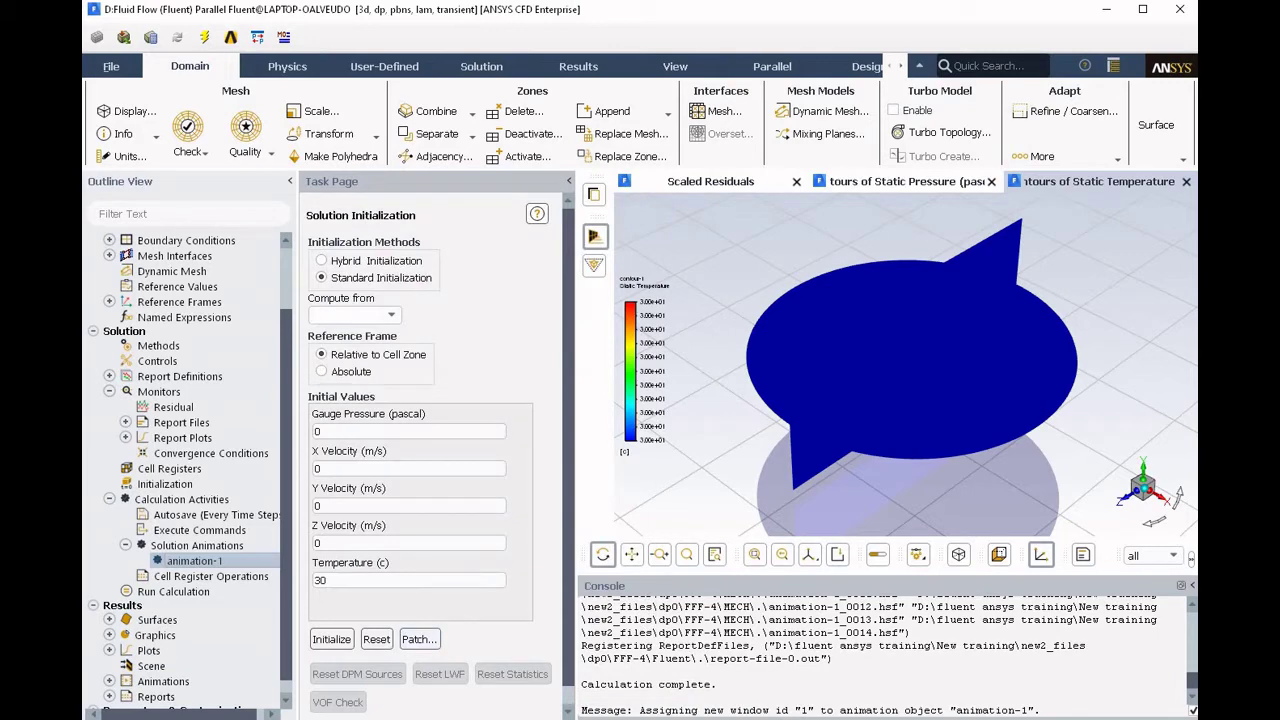
# Run the calculation with 60 time steps of 1 s and at most 10 iterations per time step
pyautogui.click(173, 591)
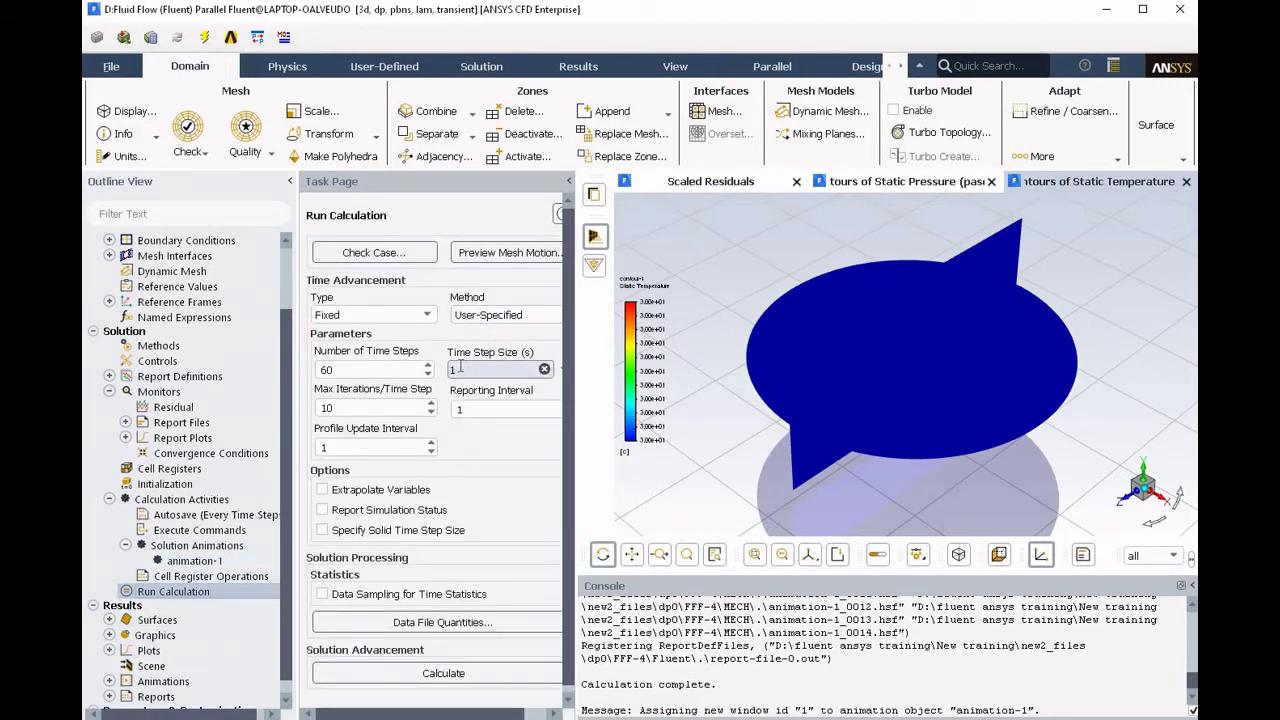
pyautogui.moveTo(342, 368); pyautogui.dragTo(302, 372)
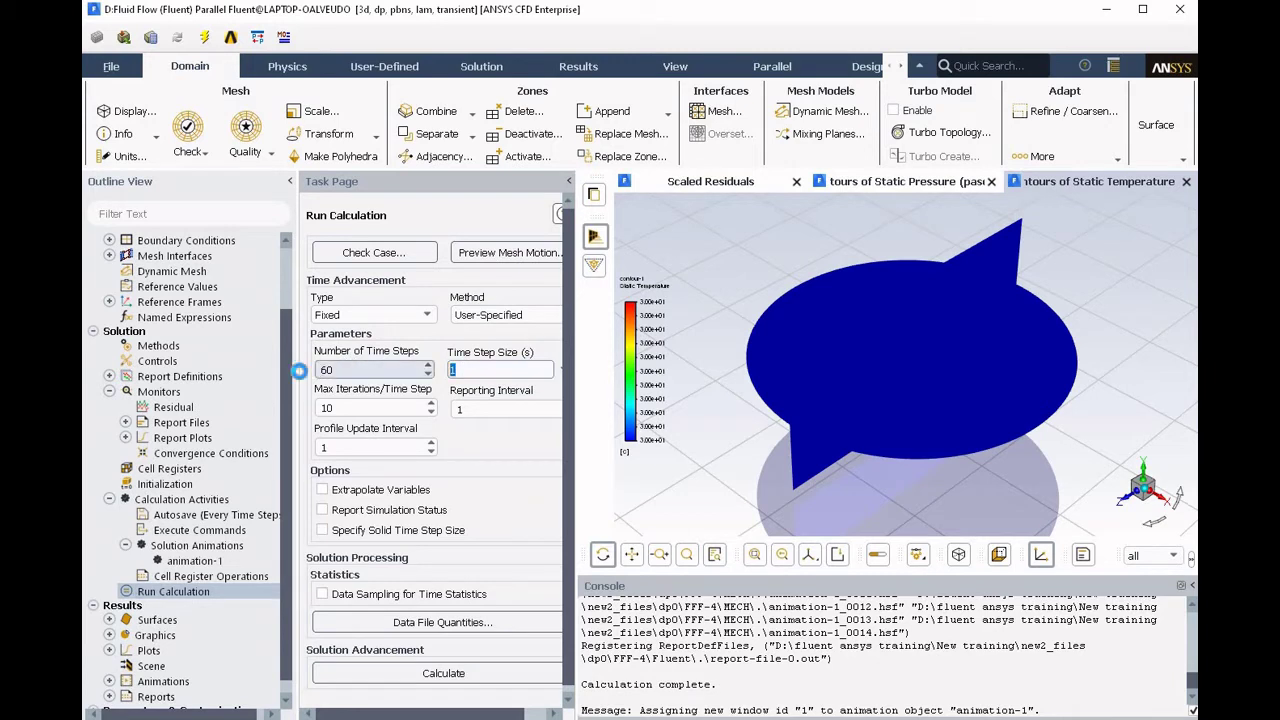
pyautogui.moveTo(355, 410); pyautogui.dragTo(298, 411)
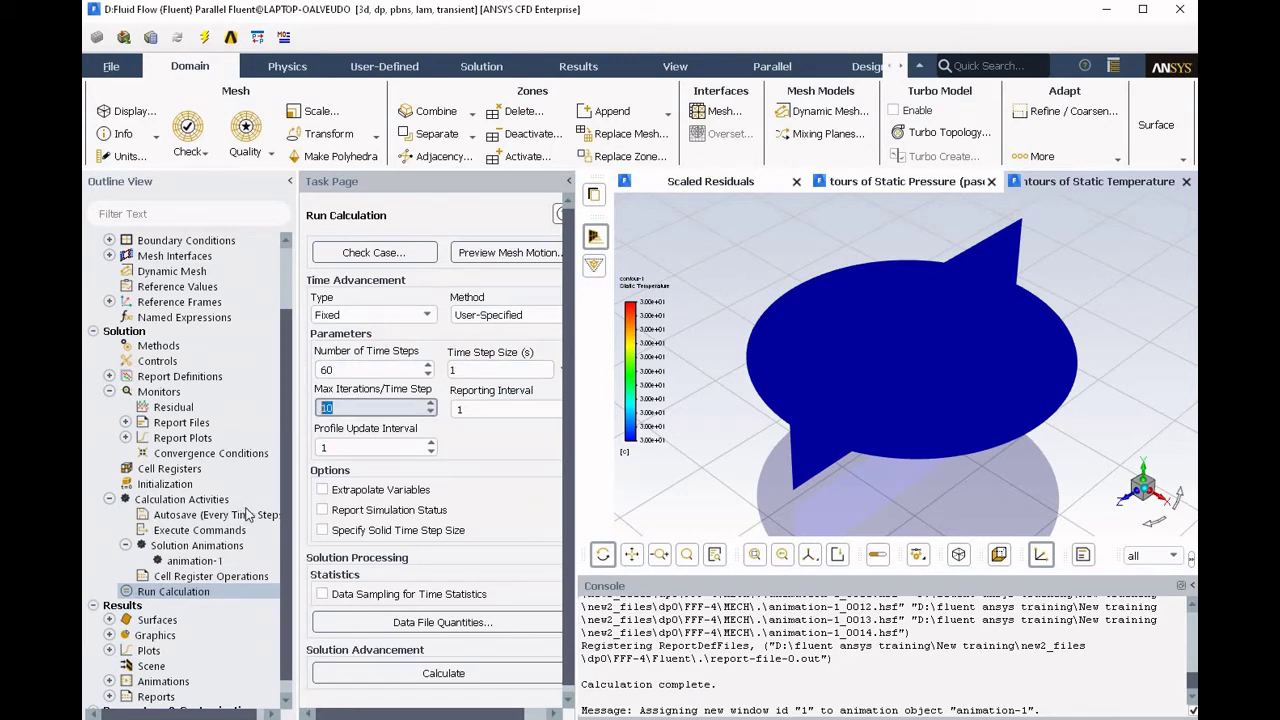
pyautogui.click(418, 673)
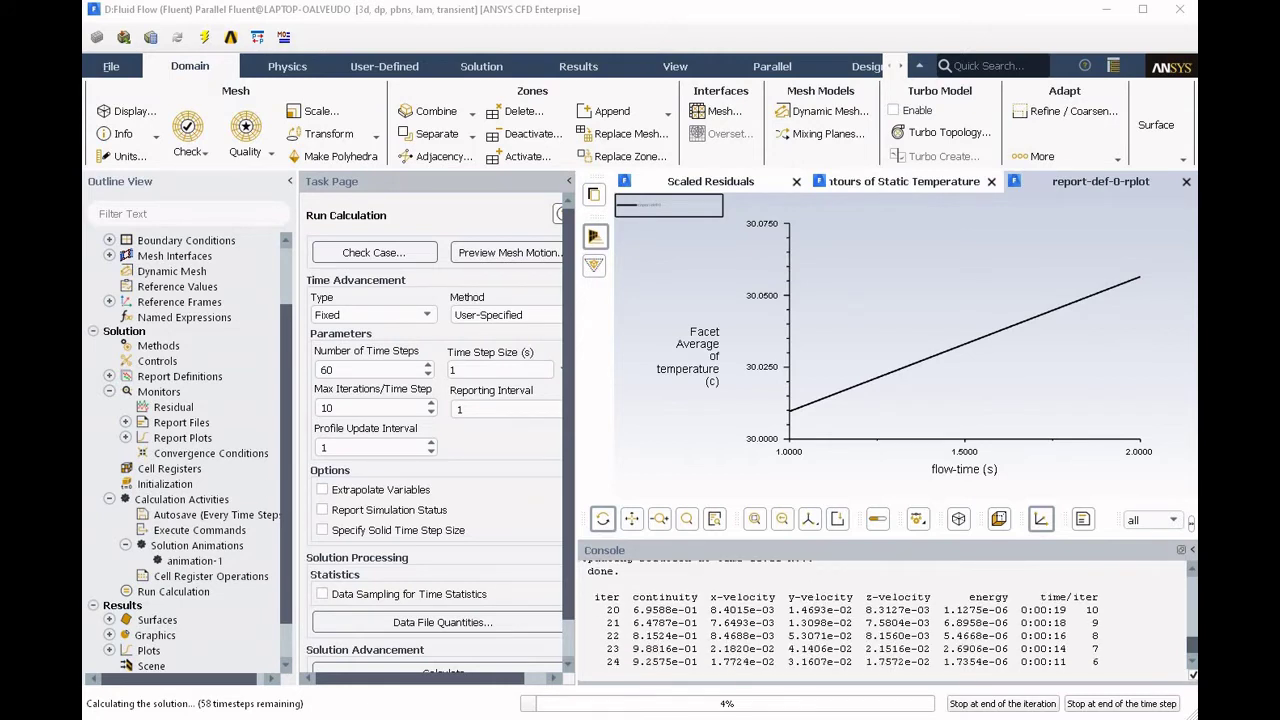
# Examine the static temperature contours on both planes and the facet average temperature plot while the calculation runs
pyautogui.click(882, 183)
pyautogui.moveTo(883, 365); pyautogui.dragTo(794, 330)
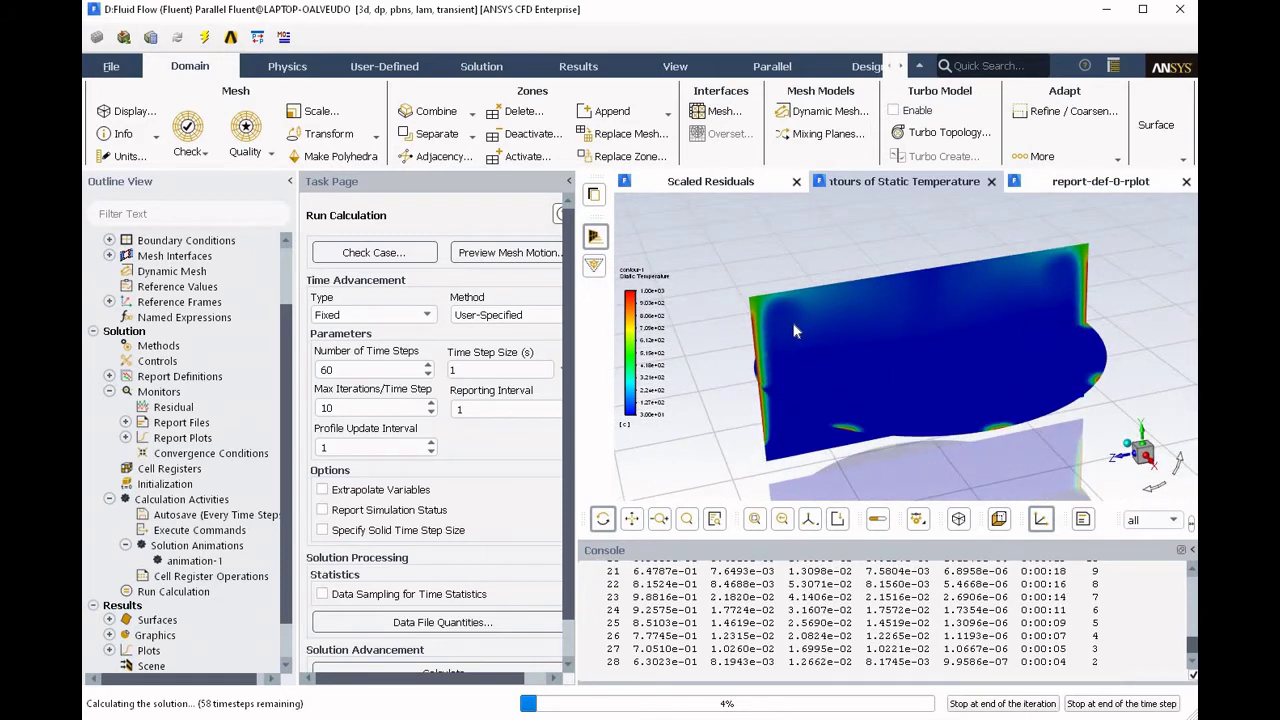
pyautogui.click(1066, 184)
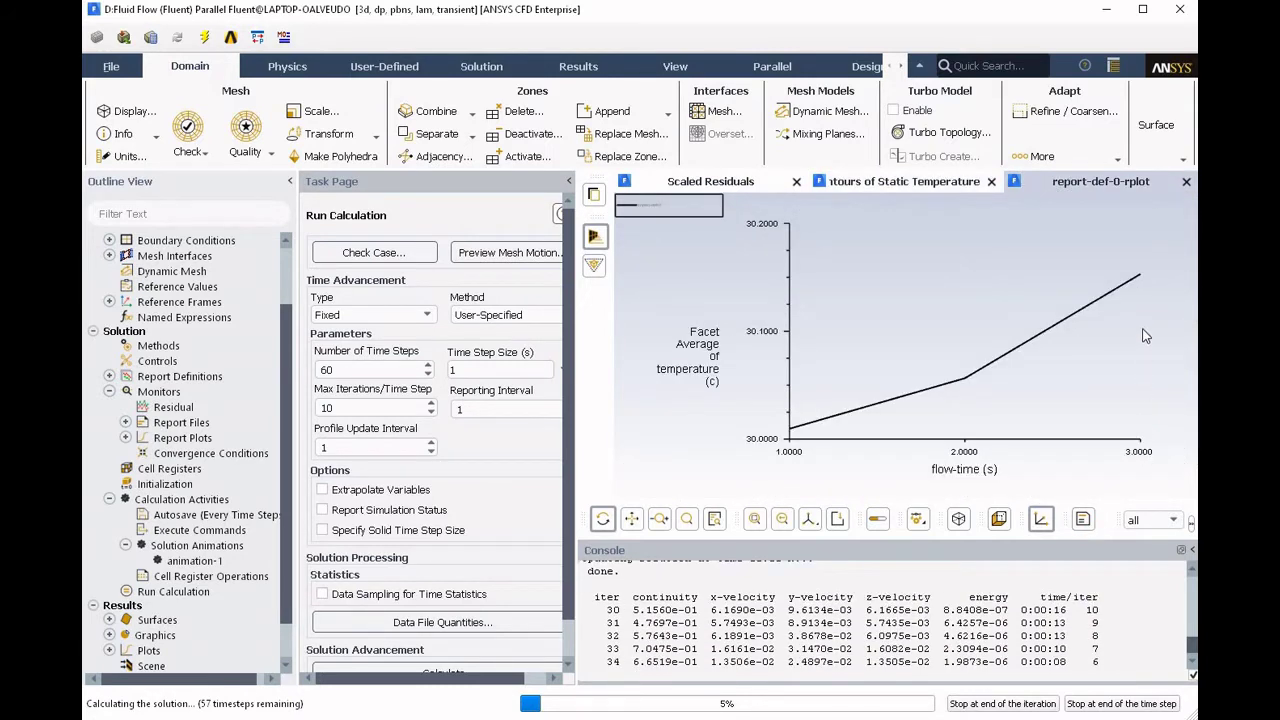
pyautogui.click(898, 185)
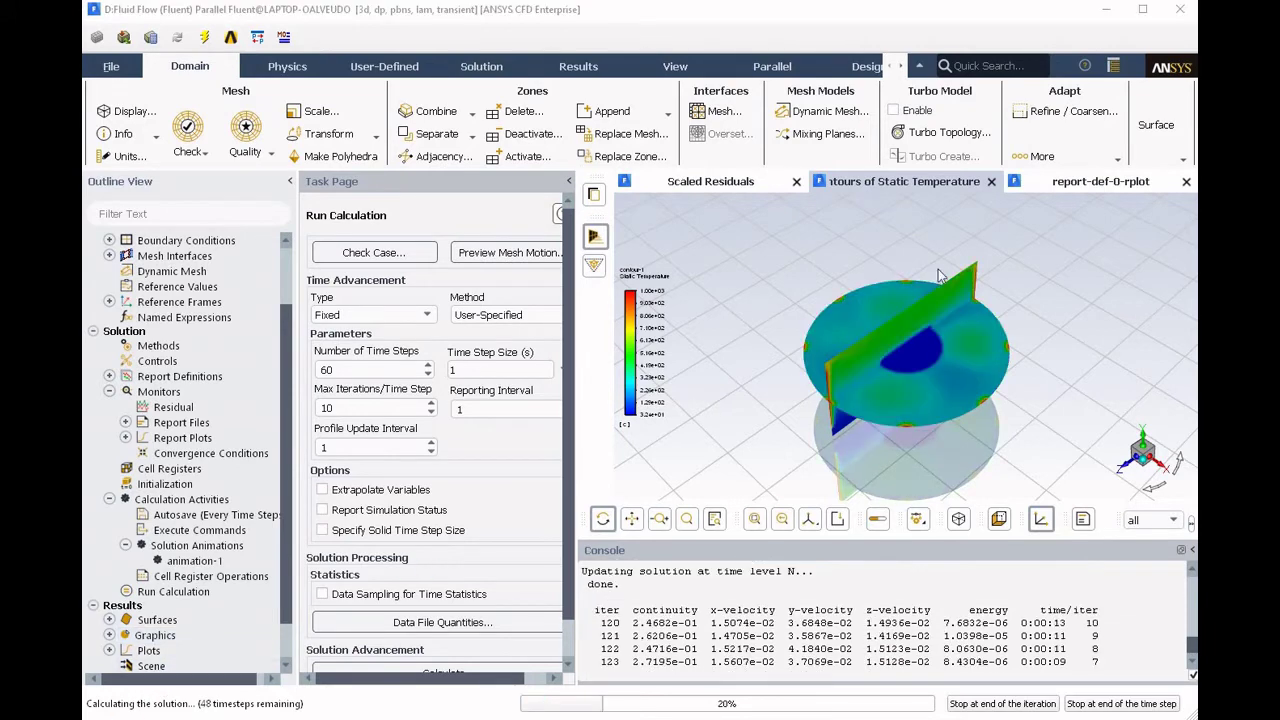
pyautogui.click(1075, 184)
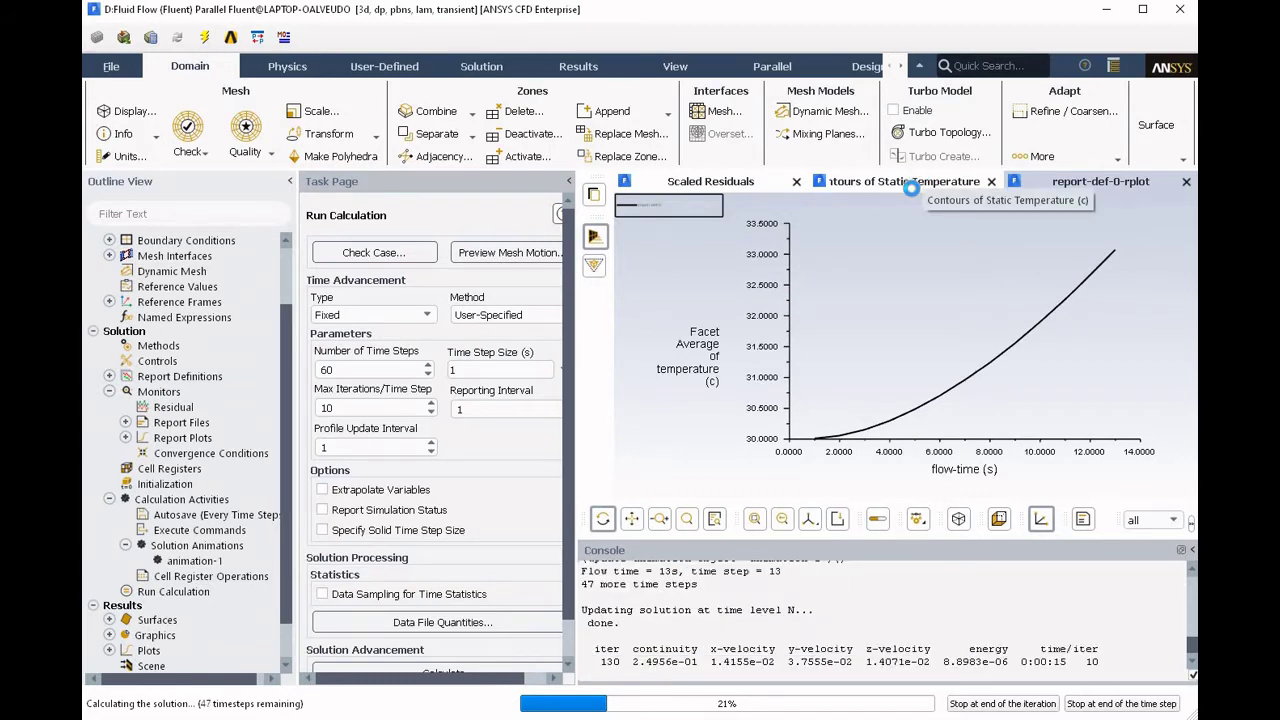
pyautogui.click(910, 184)
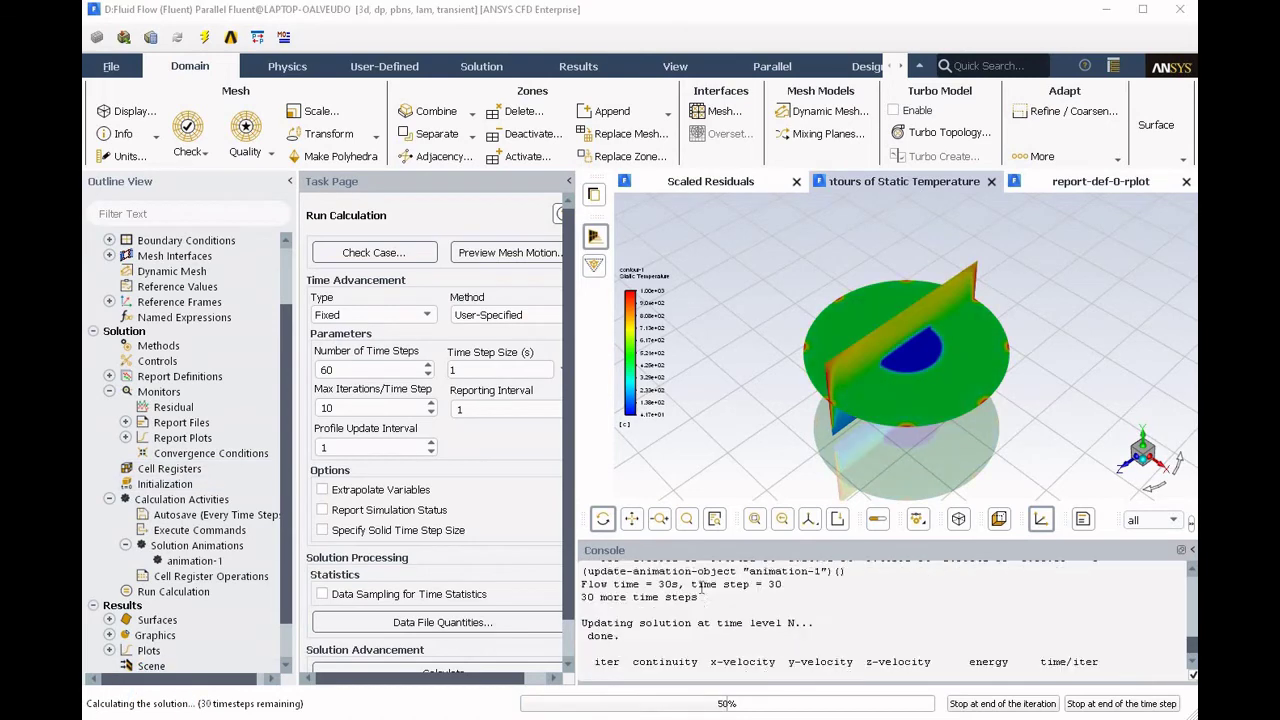
pyautogui.click(1088, 185)
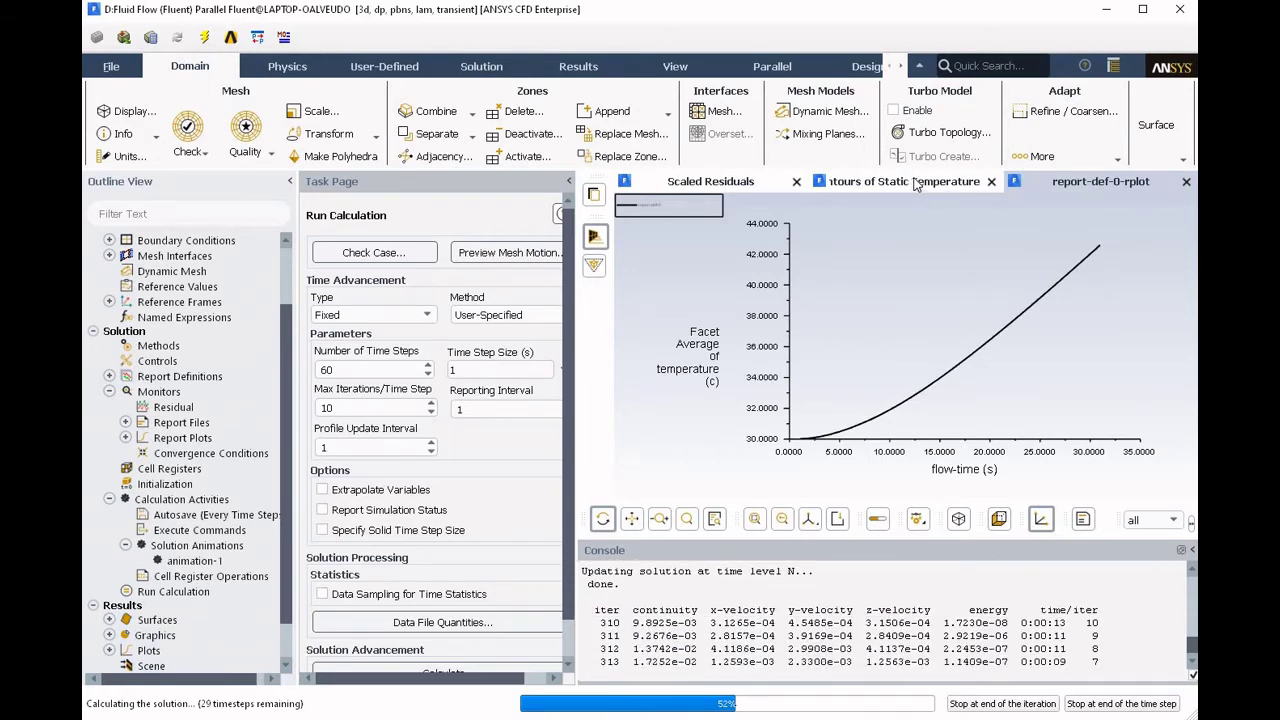
pyautogui.click(915, 185)
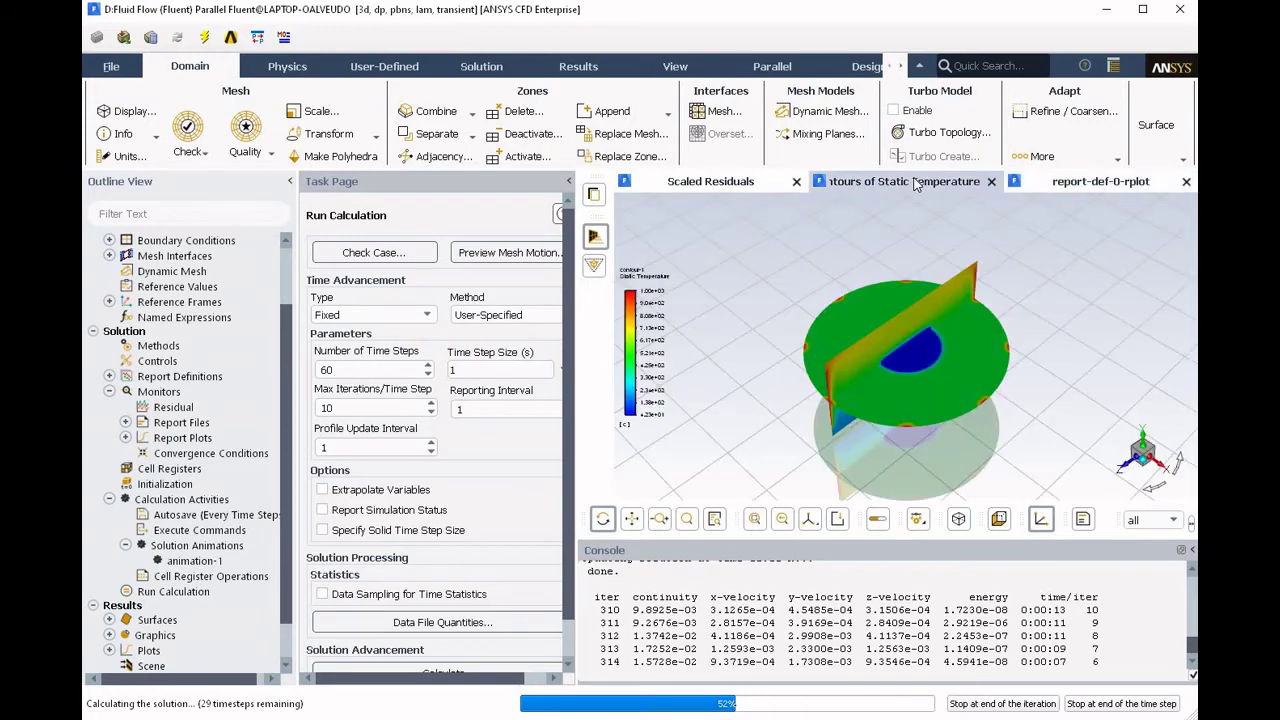
# Check the facet average temperature plot during the run and the static temperature contours at the end of the calculation
pyautogui.click(1065, 185)
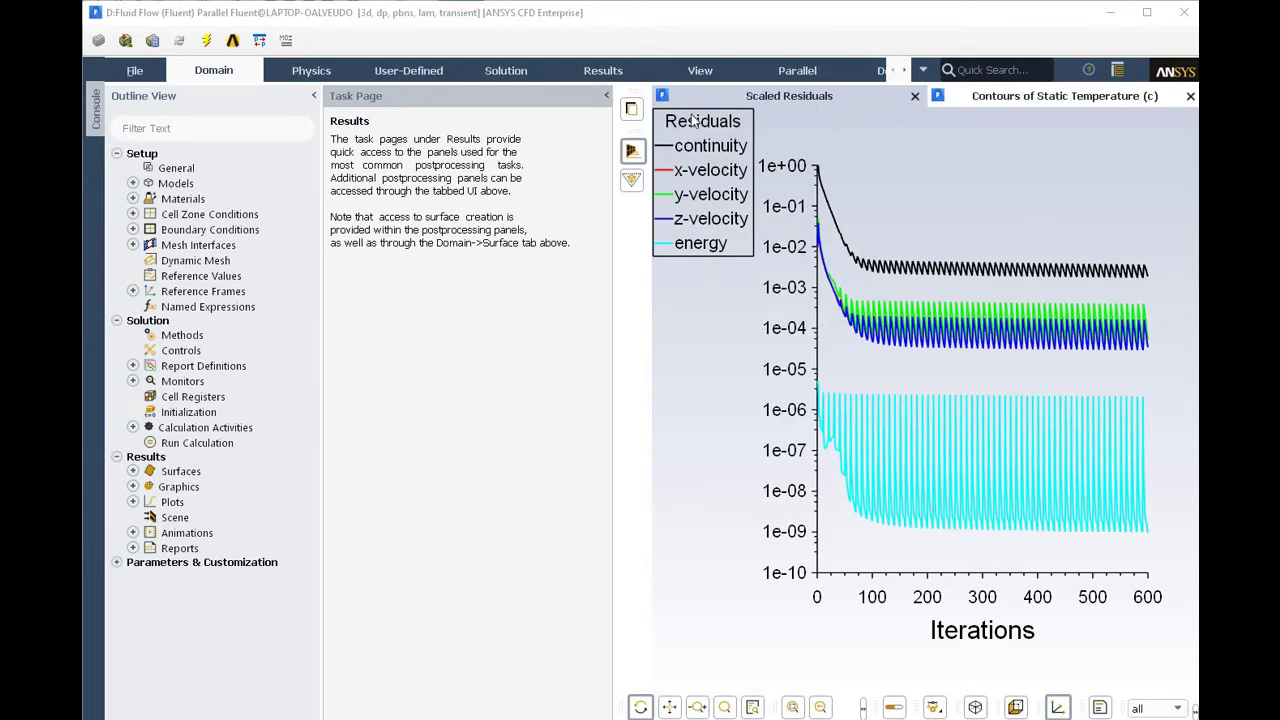
pyautogui.click(998, 100)
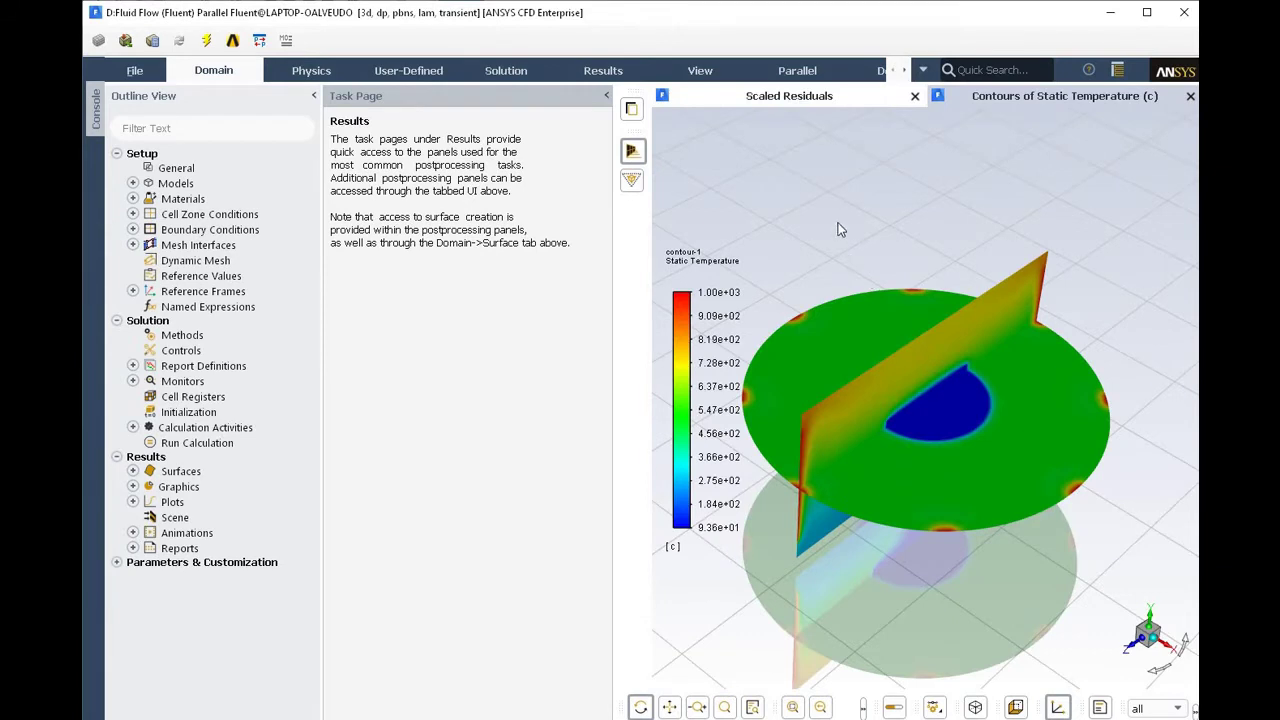
pyautogui.moveTo(840, 226); pyautogui.dragTo(994, 503)
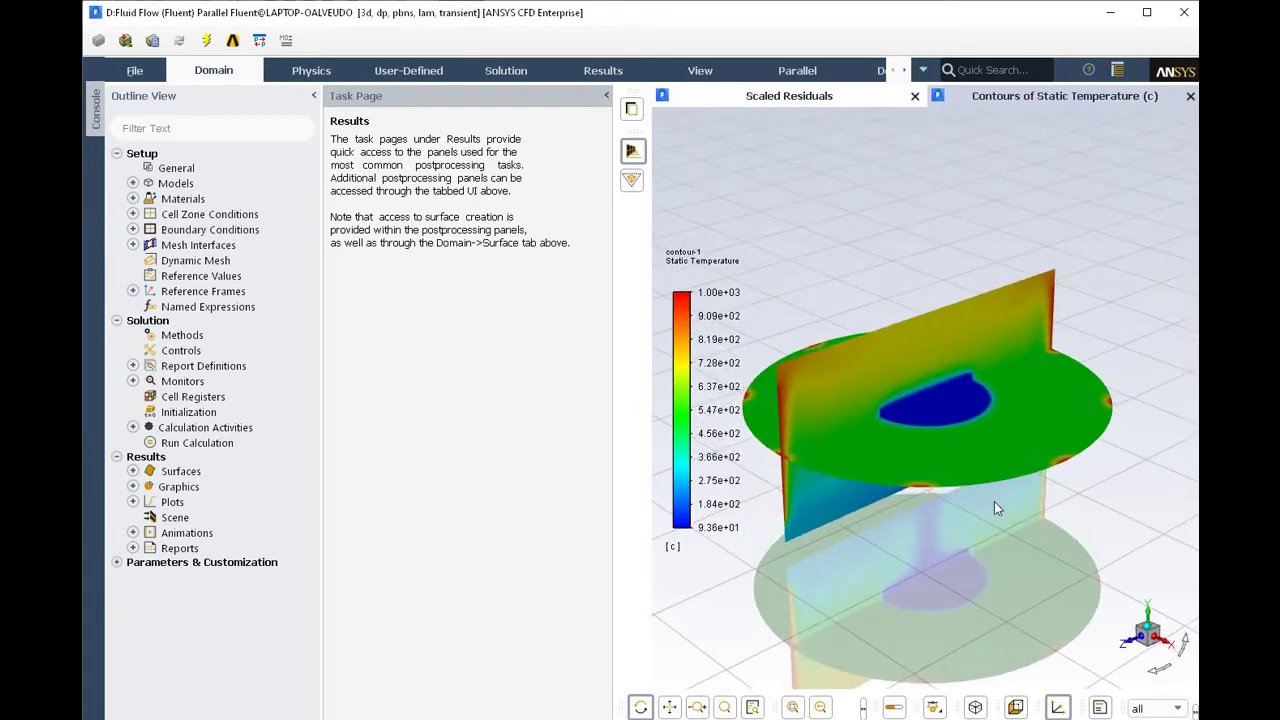
# Display contour-1 from the results graphics in an enlarged graphics area and examine the static temperature on both planes
pyautogui.click(175, 516)
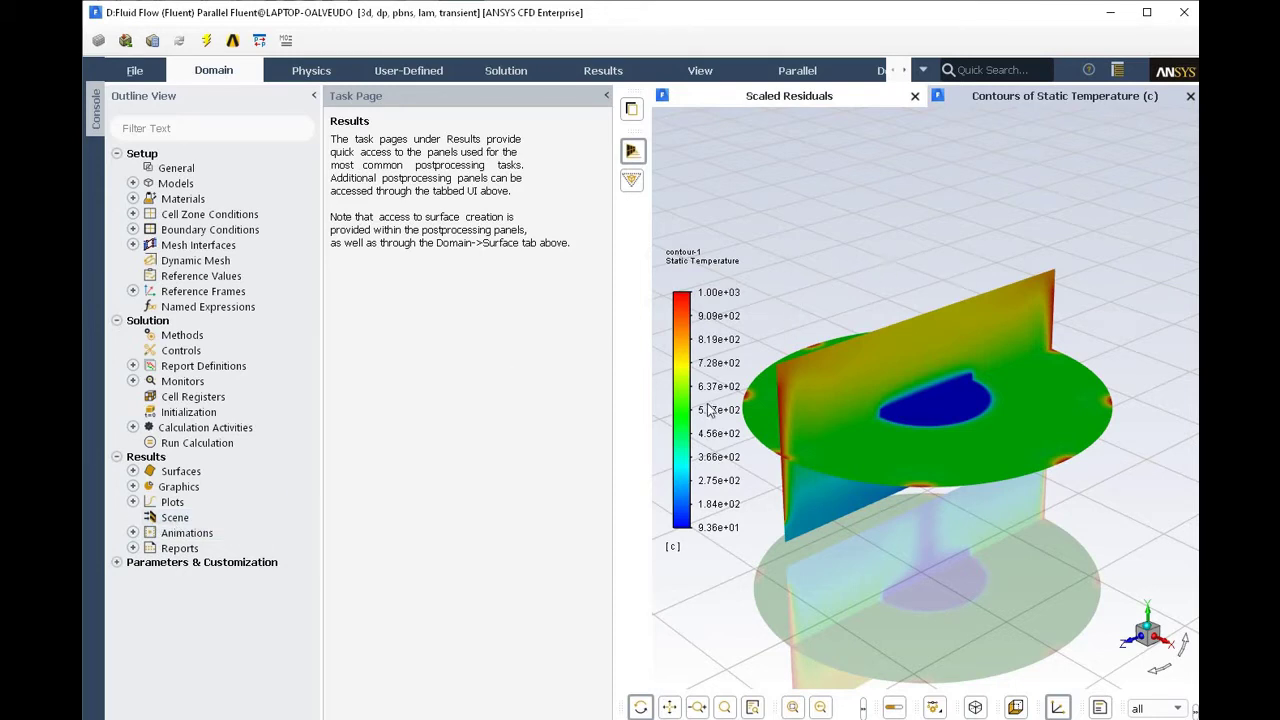
pyautogui.click(132, 471)
pyautogui.click(132, 471)
pyautogui.click(133, 486)
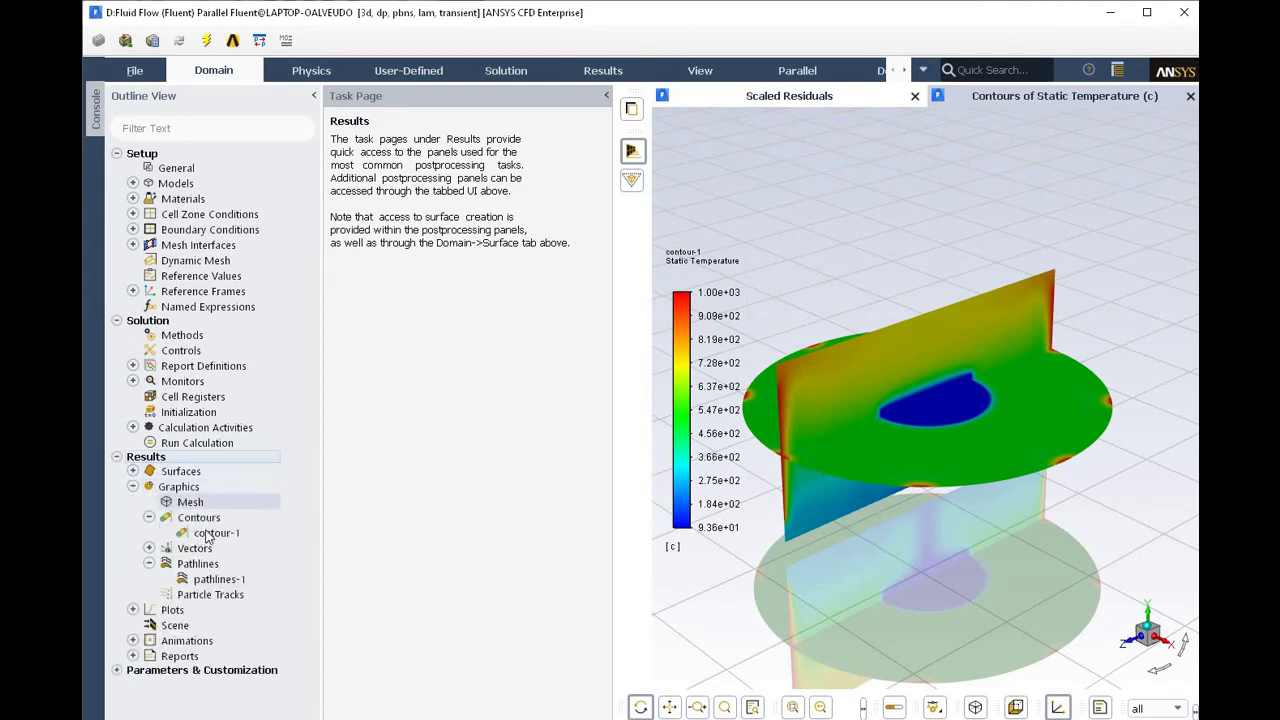
pyautogui.click(216, 538)
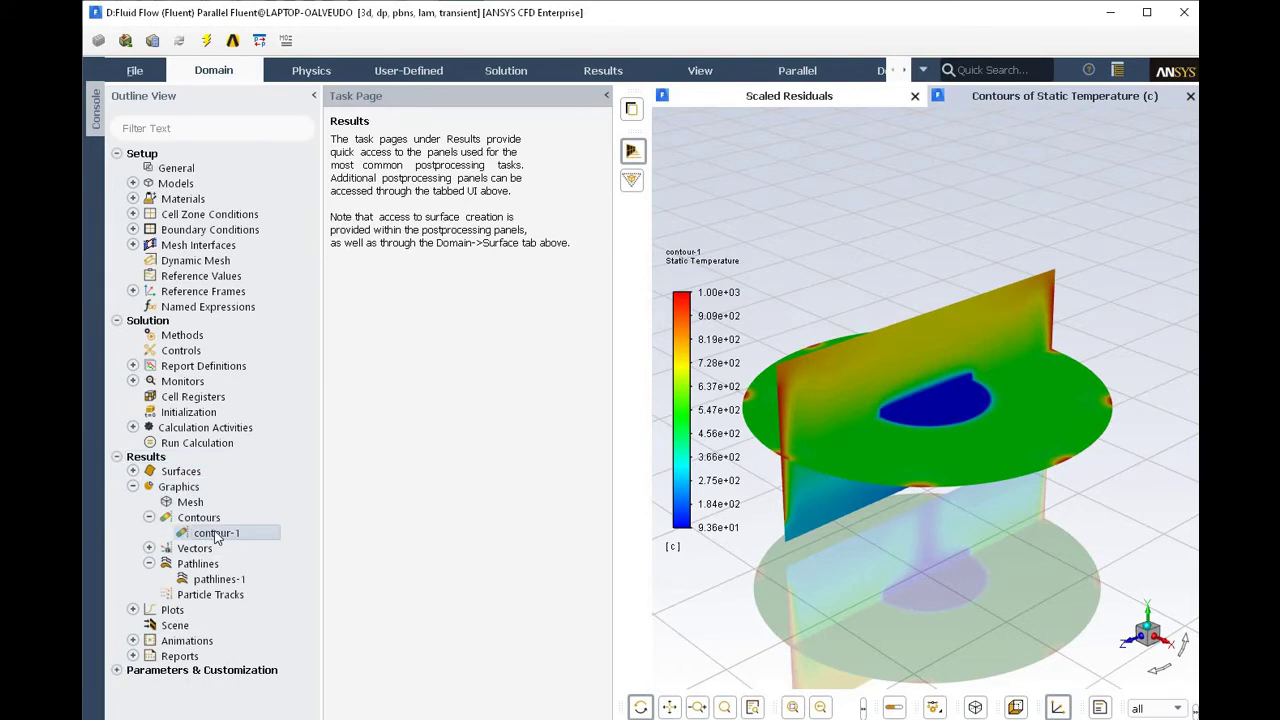
pyautogui.rightClick(216, 538)
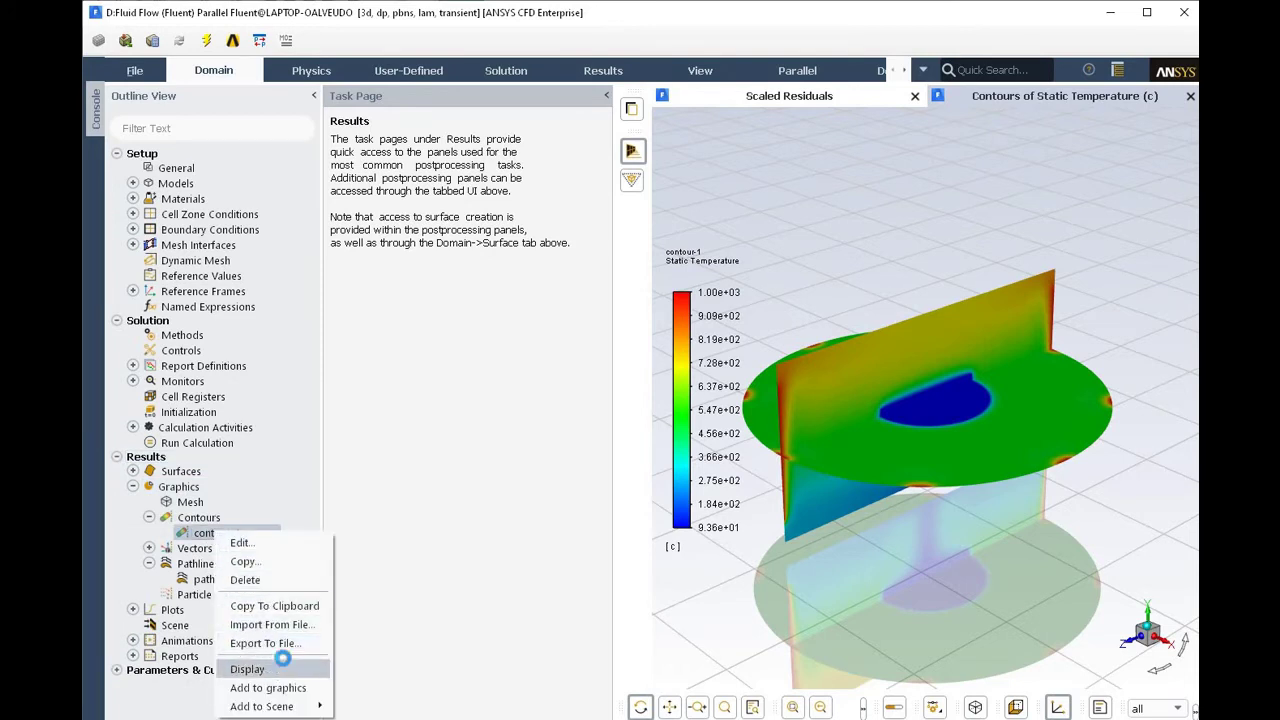
pyautogui.click(283, 662)
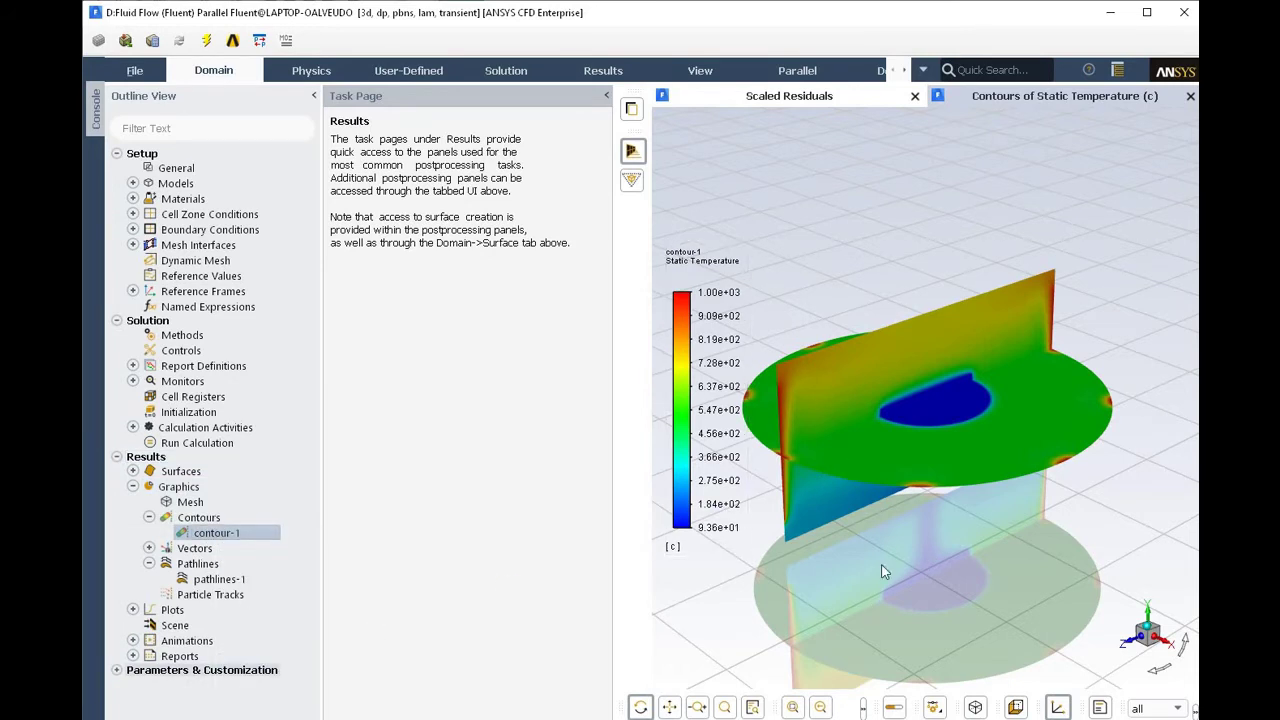
pyautogui.moveTo(883, 572); pyautogui.dragTo(955, 585)
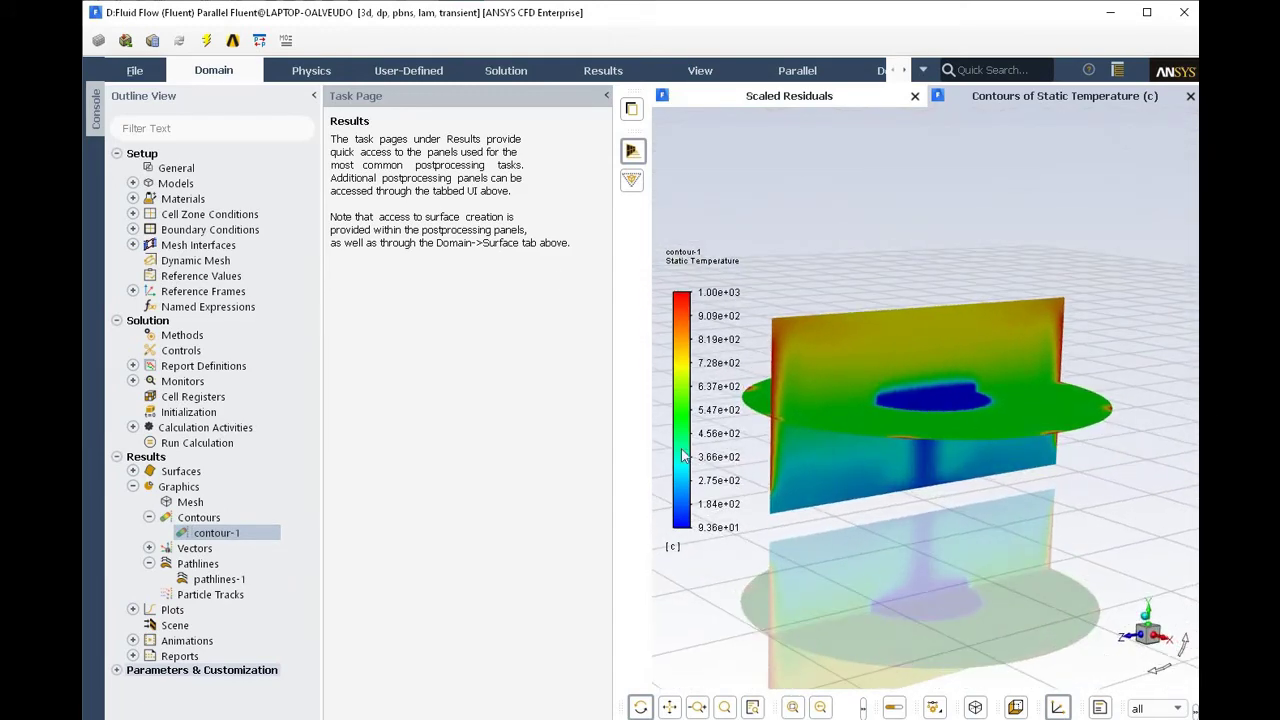
pyautogui.click(607, 97)
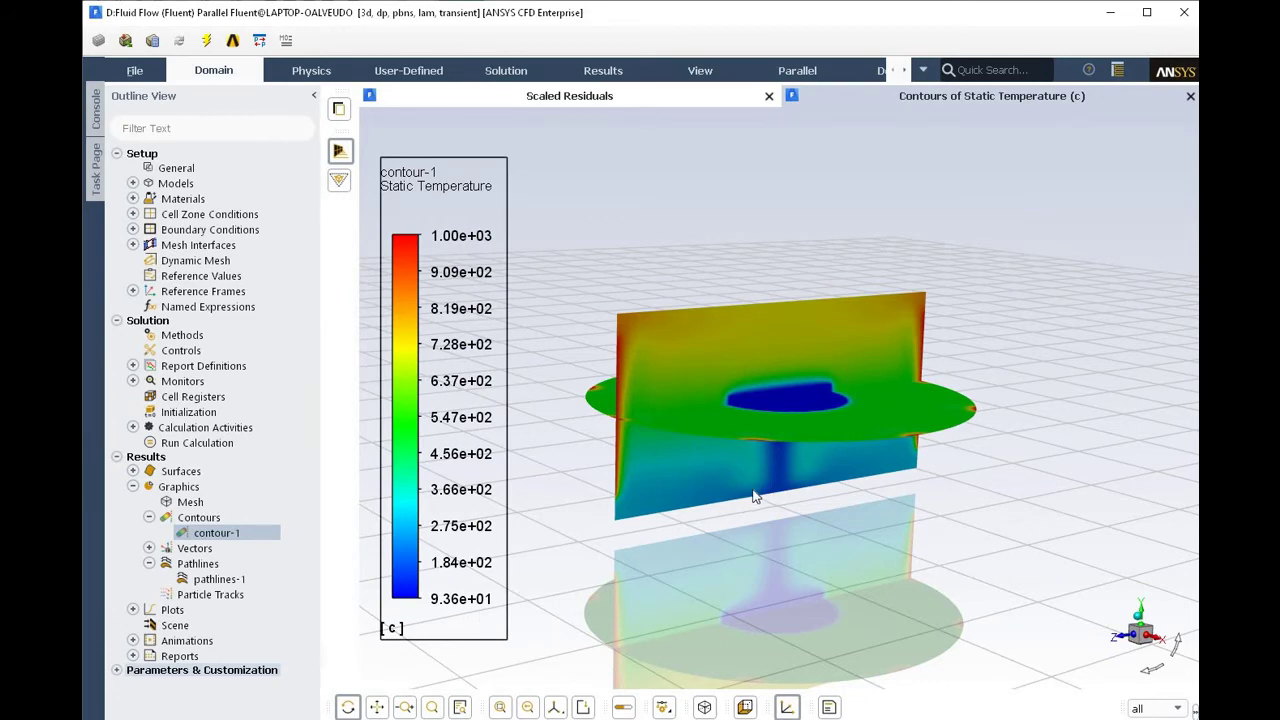
pyautogui.moveTo(750, 488); pyautogui.dragTo(764, 376)
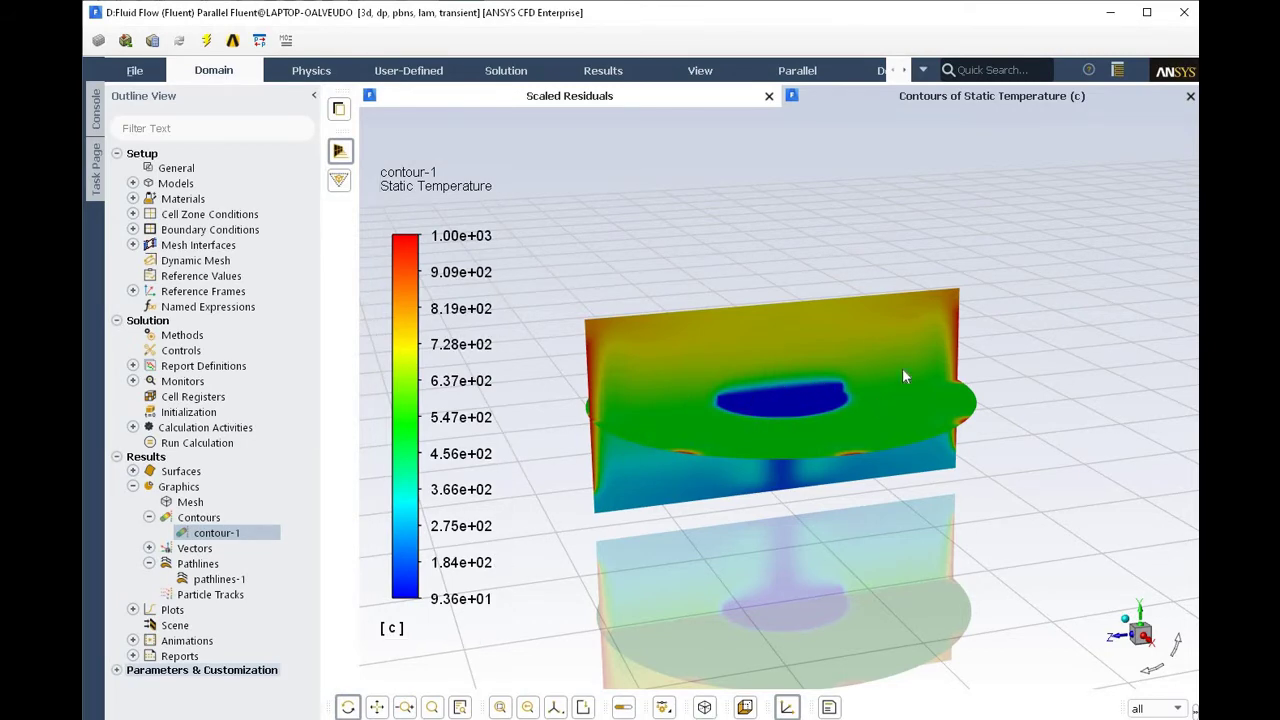
pyautogui.moveTo(1015, 197); pyautogui.dragTo(698, 262)
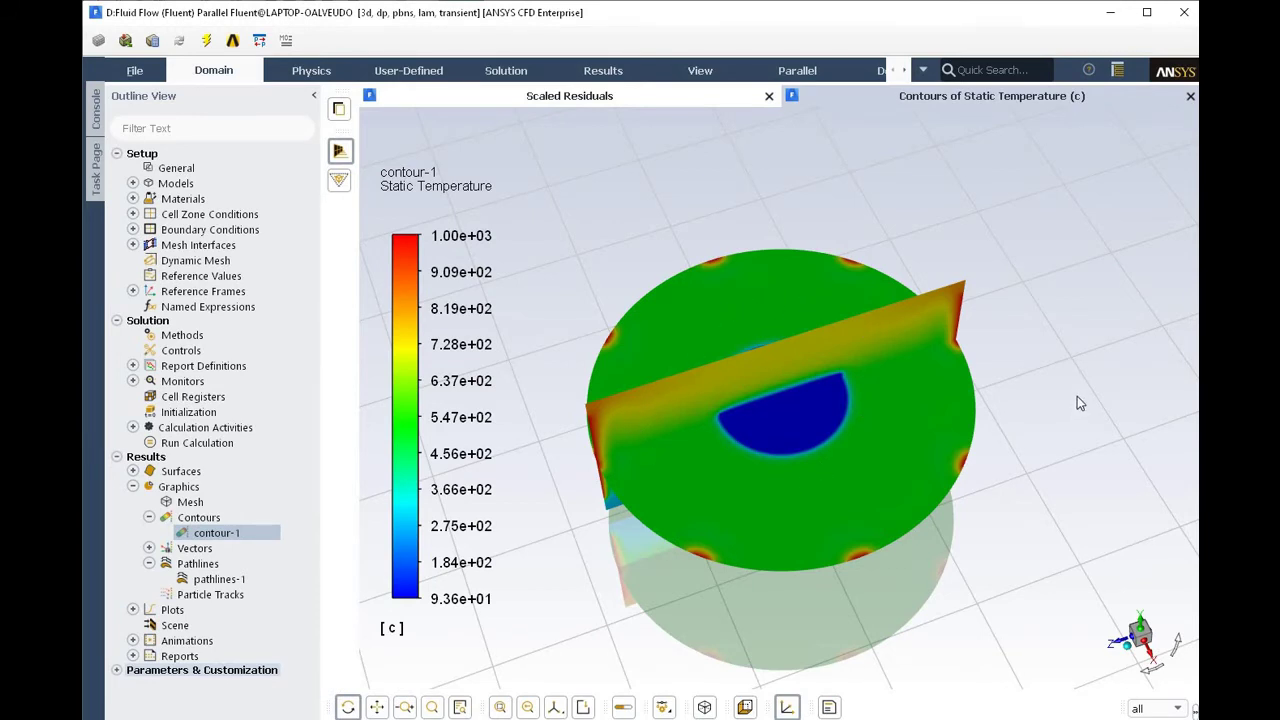
pyautogui.moveTo(1073, 349); pyautogui.dragTo(816, 408)
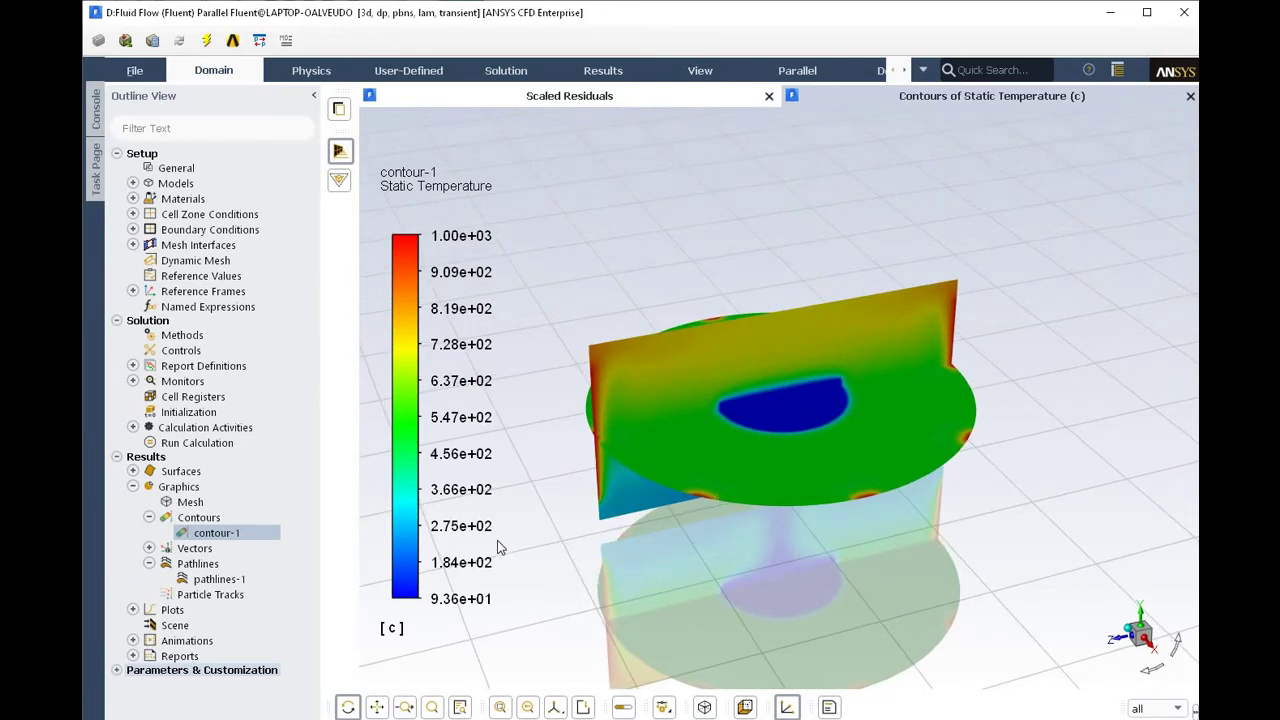
# Display pathlines-1 coloured by static temperature and inspect the air flow around the sample
pyautogui.rightClick(206, 579)
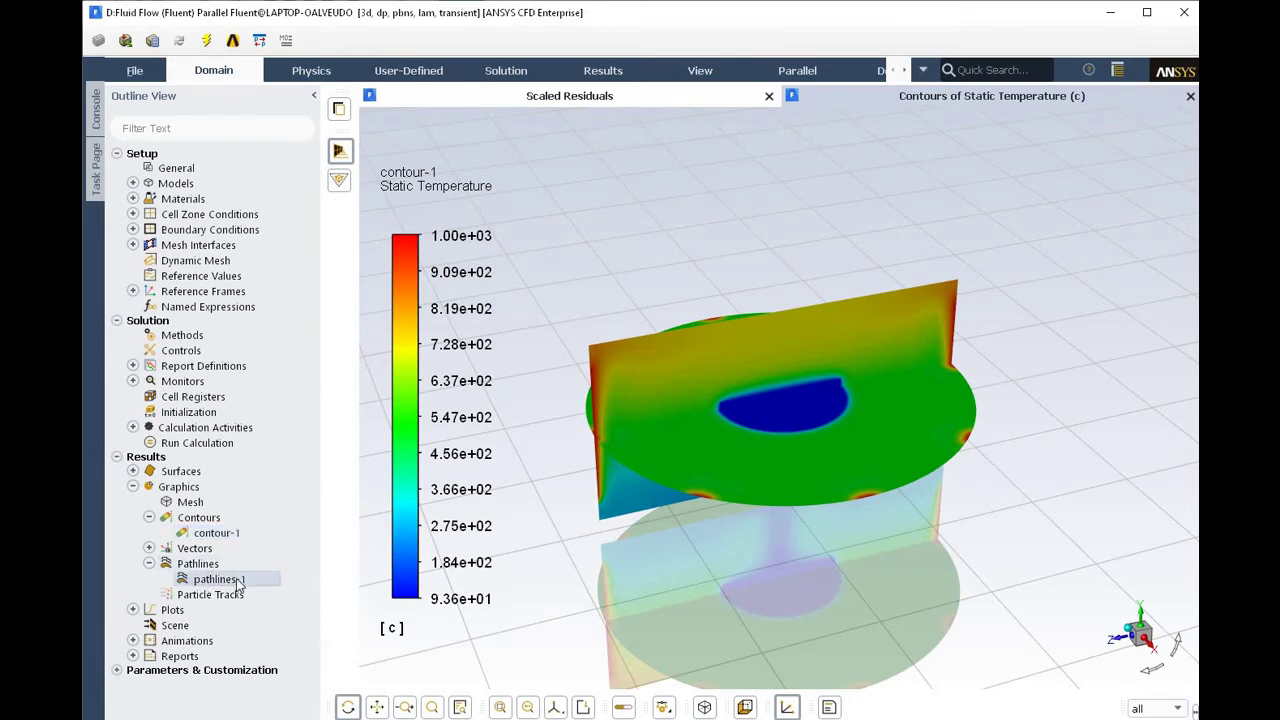
pyautogui.click(240, 713)
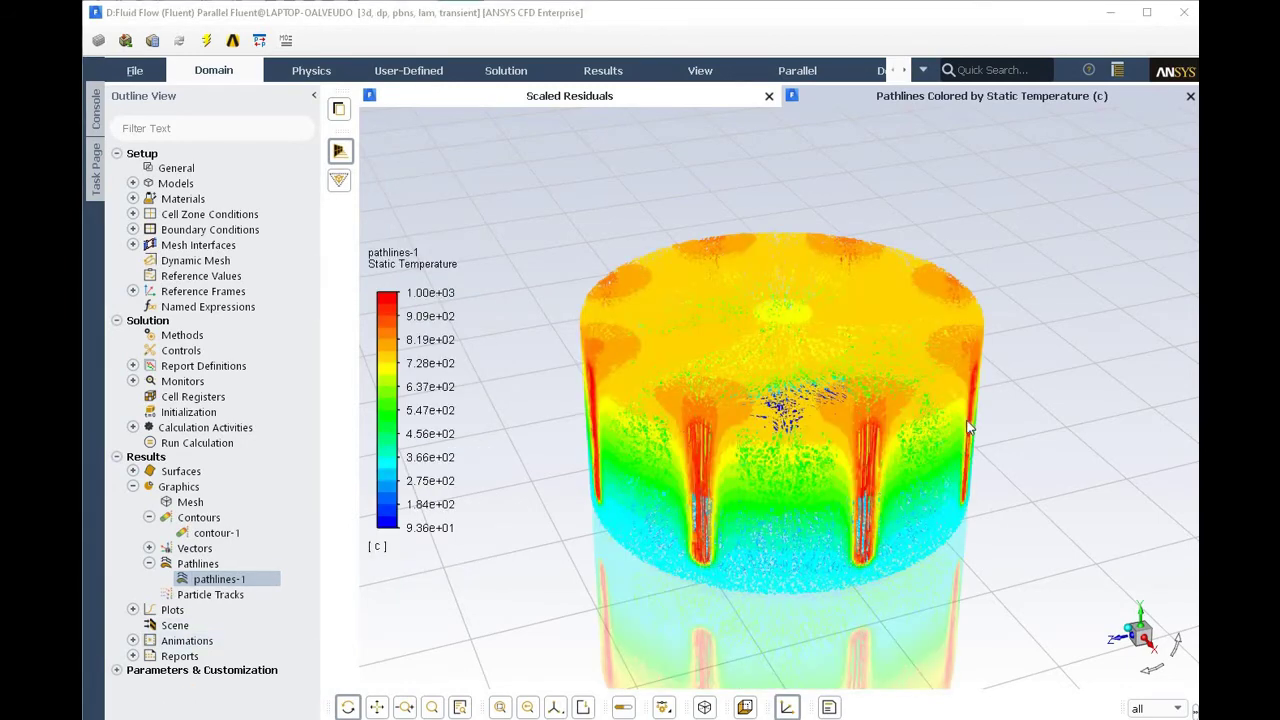
pyautogui.moveTo(939, 446); pyautogui.dragTo(968, 427)
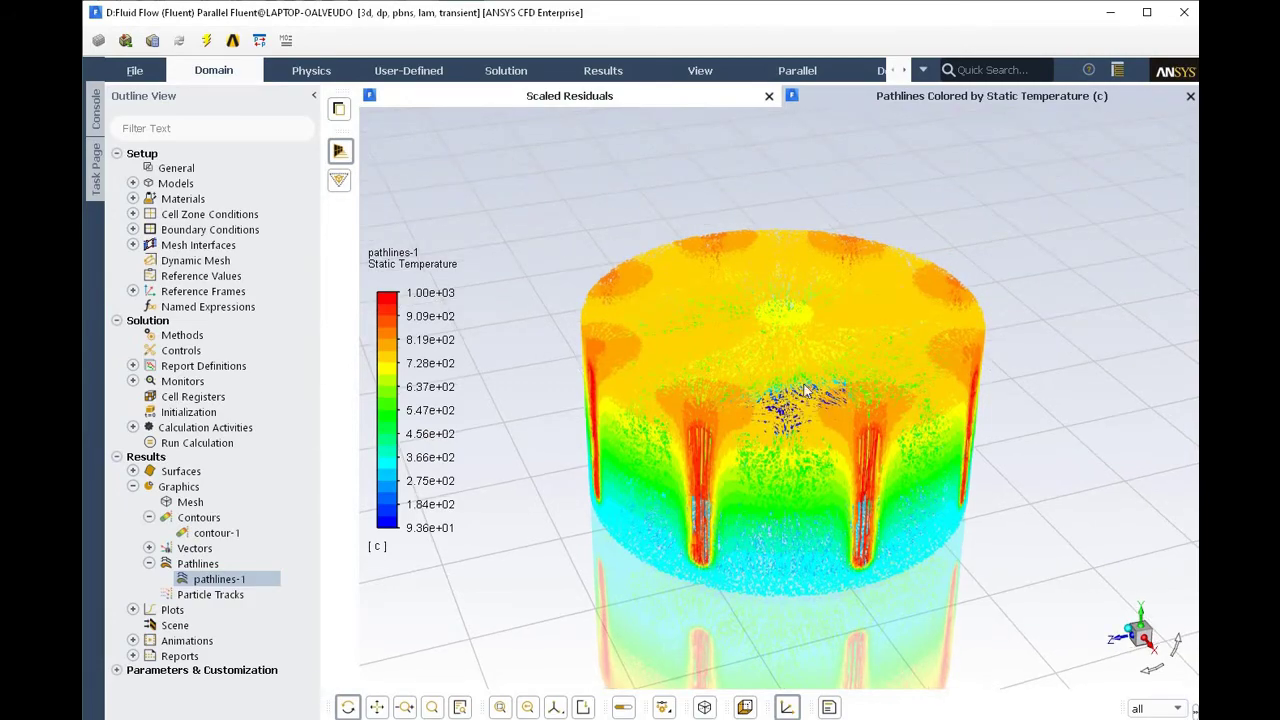
pyautogui.scroll(2, 765, 447)
pyautogui.scroll(3, 765, 447)
pyautogui.scroll(3, 775, 425)
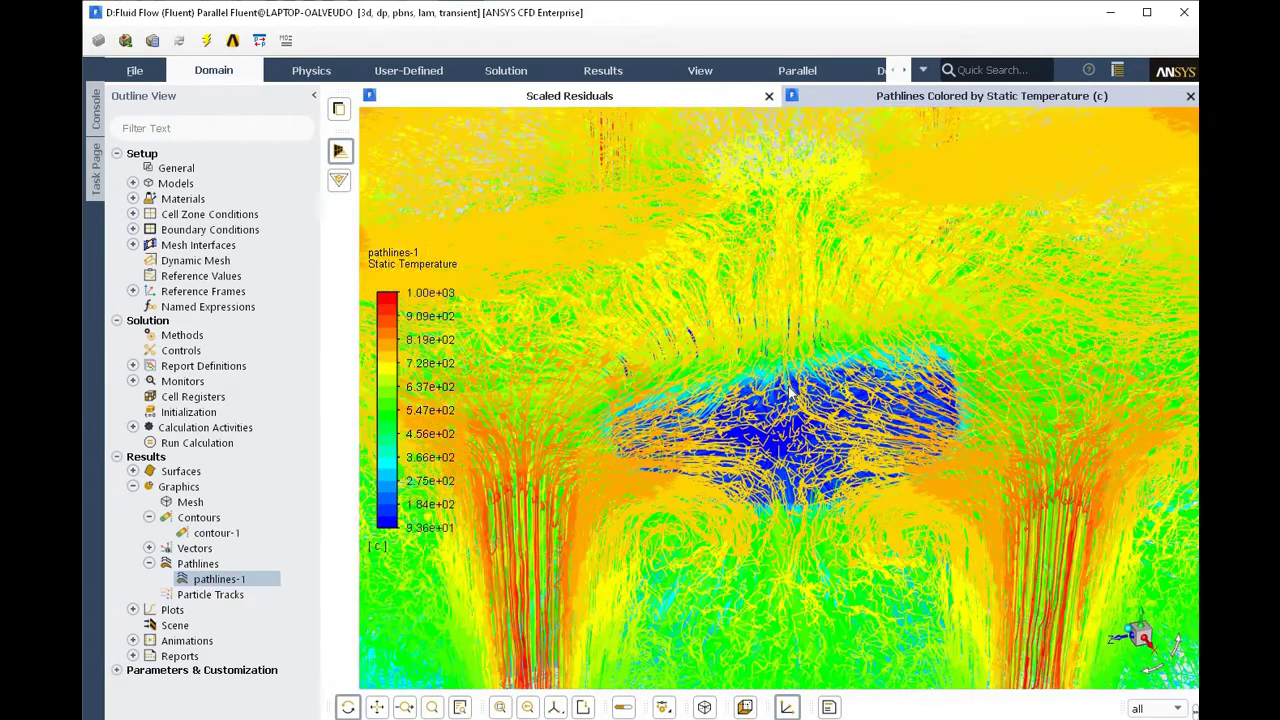
pyautogui.scroll(-8, 793, 385)
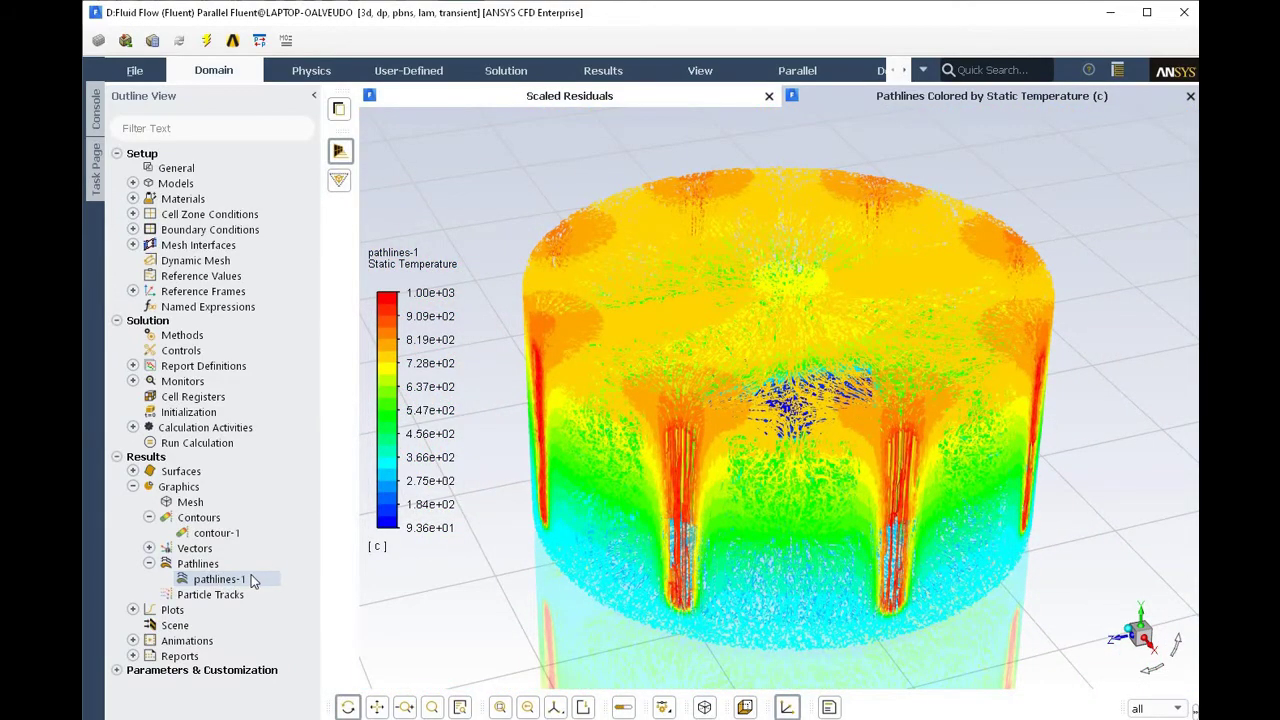
# Turn on mesh drawing for pathlines-1 with the heater_wall and sample_to_air_connection_wall-contact_region-src surfaces, then save and display the pathlines
pyautogui.rightClick(221, 580)
pyautogui.click(238, 596)
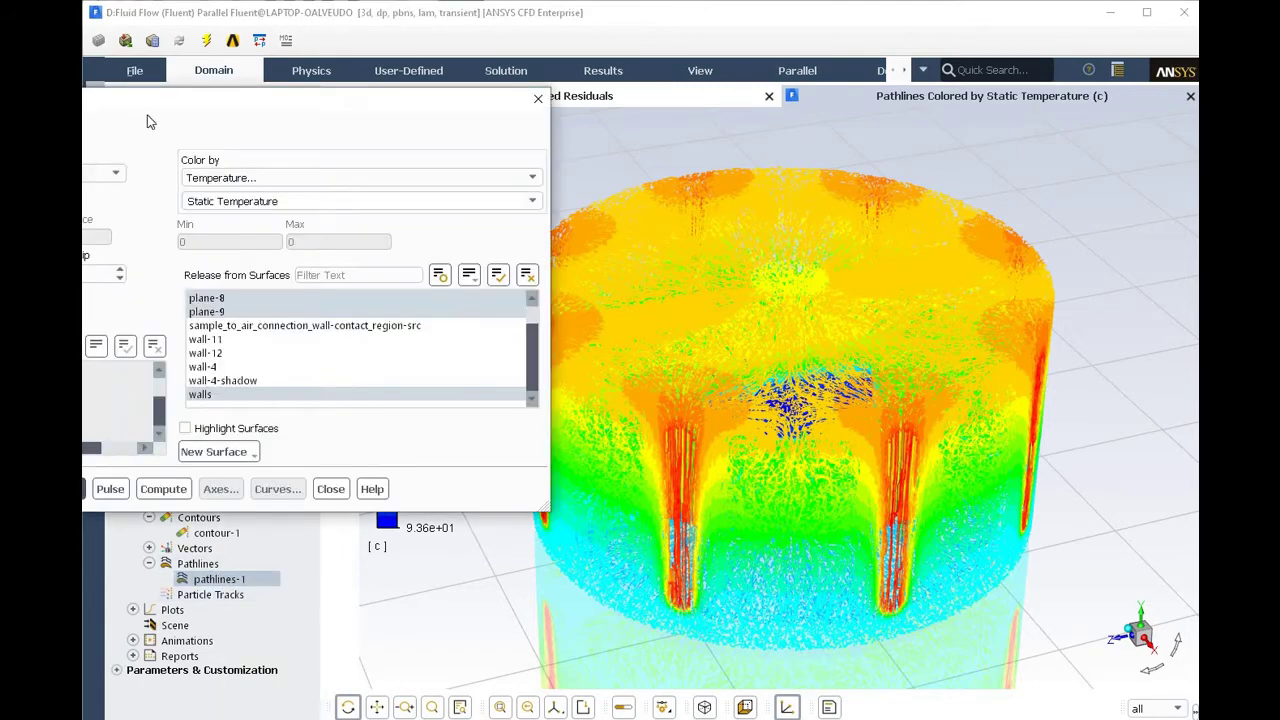
pyautogui.moveTo(183, 107); pyautogui.dragTo(489, 139)
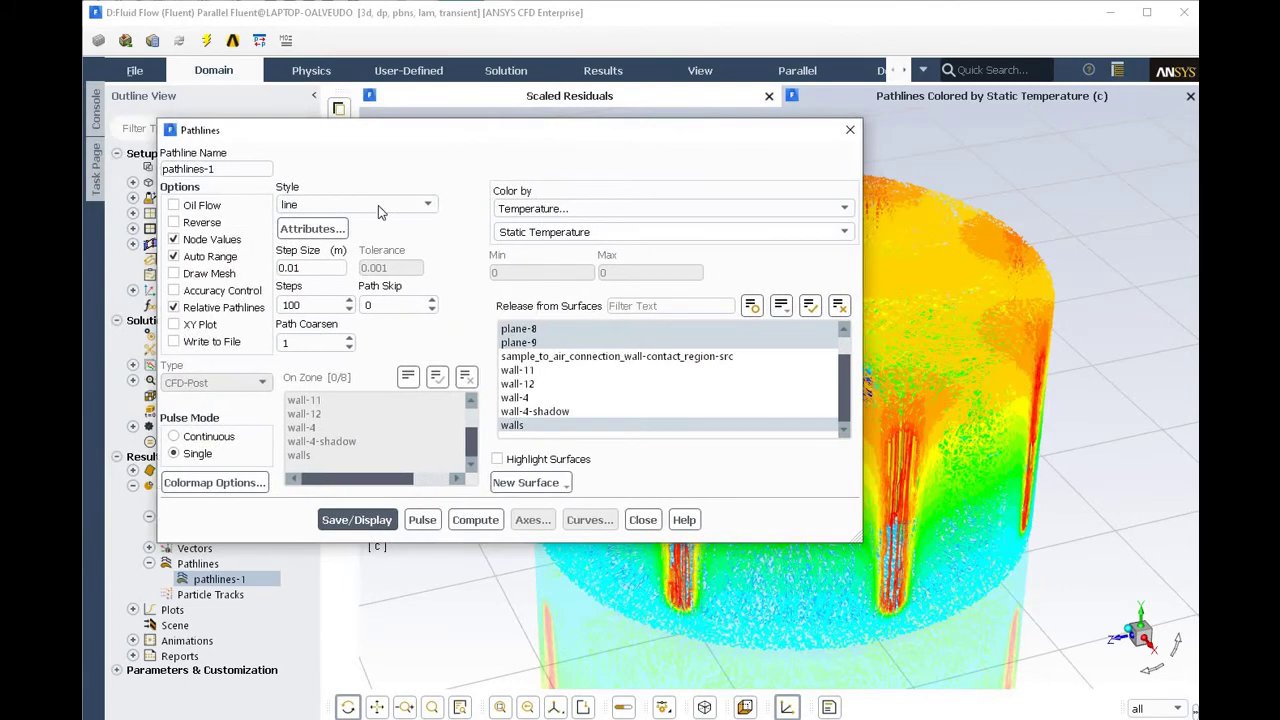
pyautogui.click(168, 273)
pyautogui.click(540, 548)
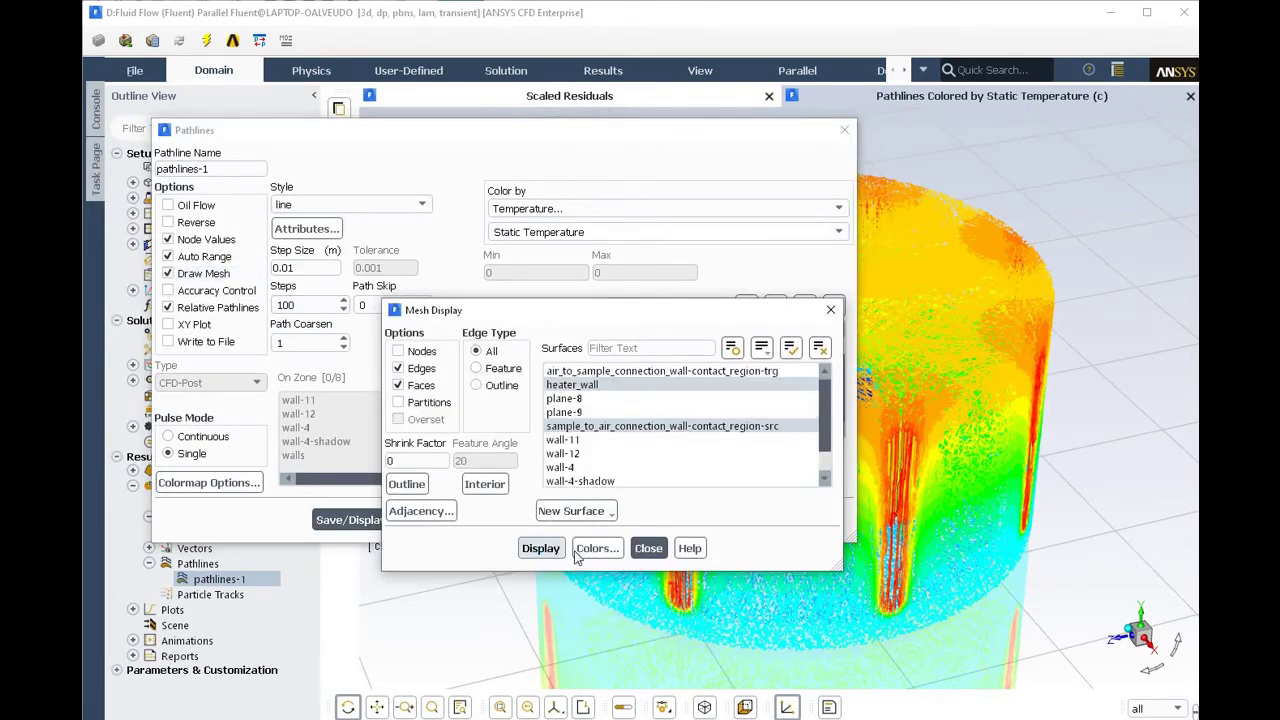
pyautogui.click(648, 548)
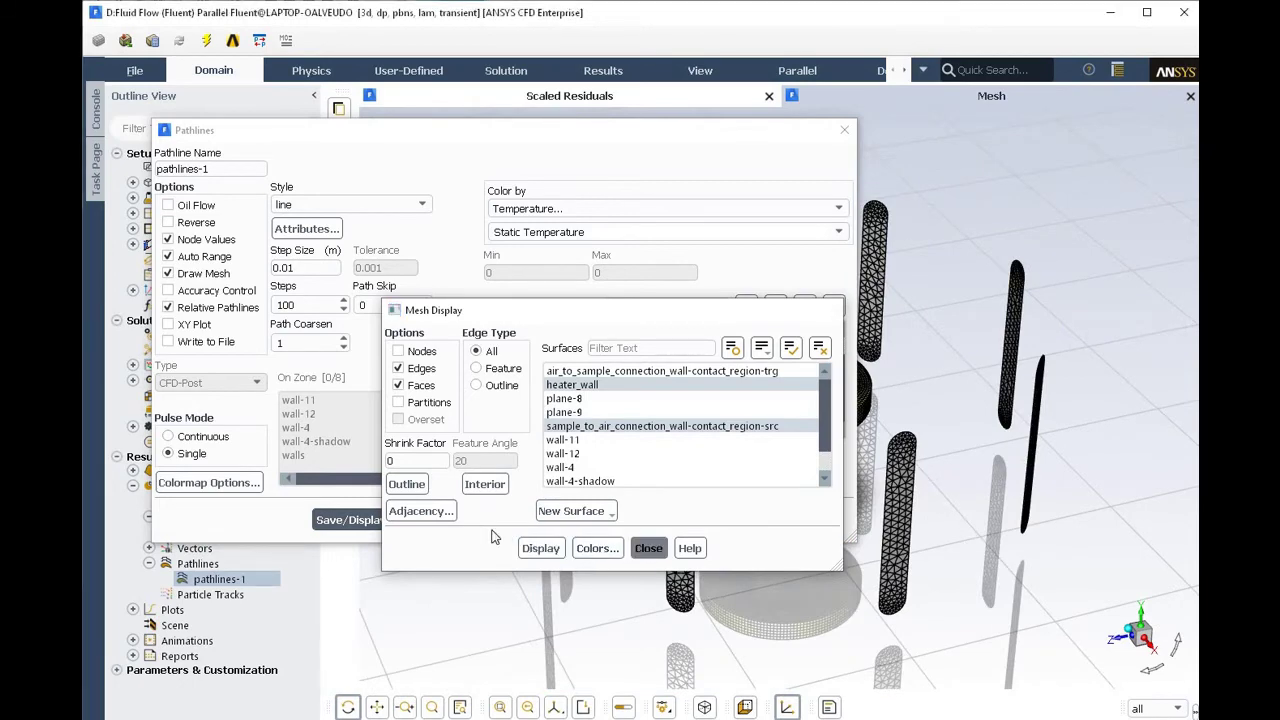
pyautogui.click(386, 525)
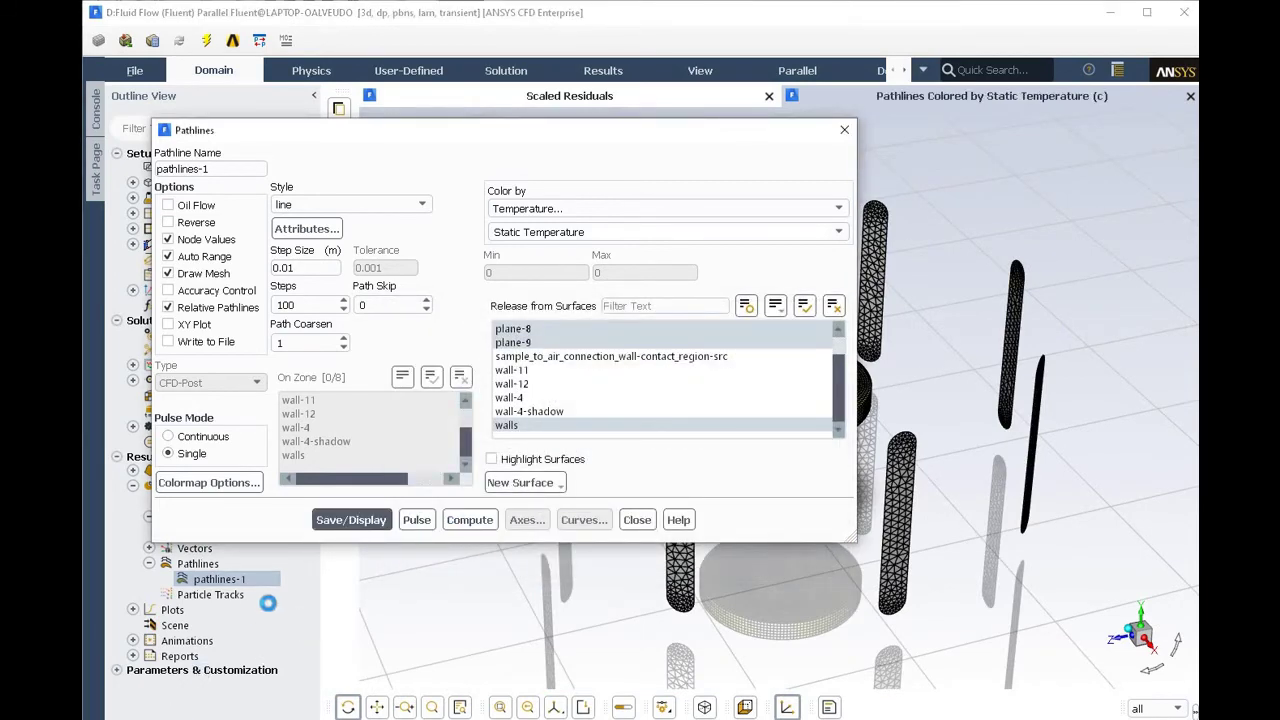
pyautogui.press('Escape')
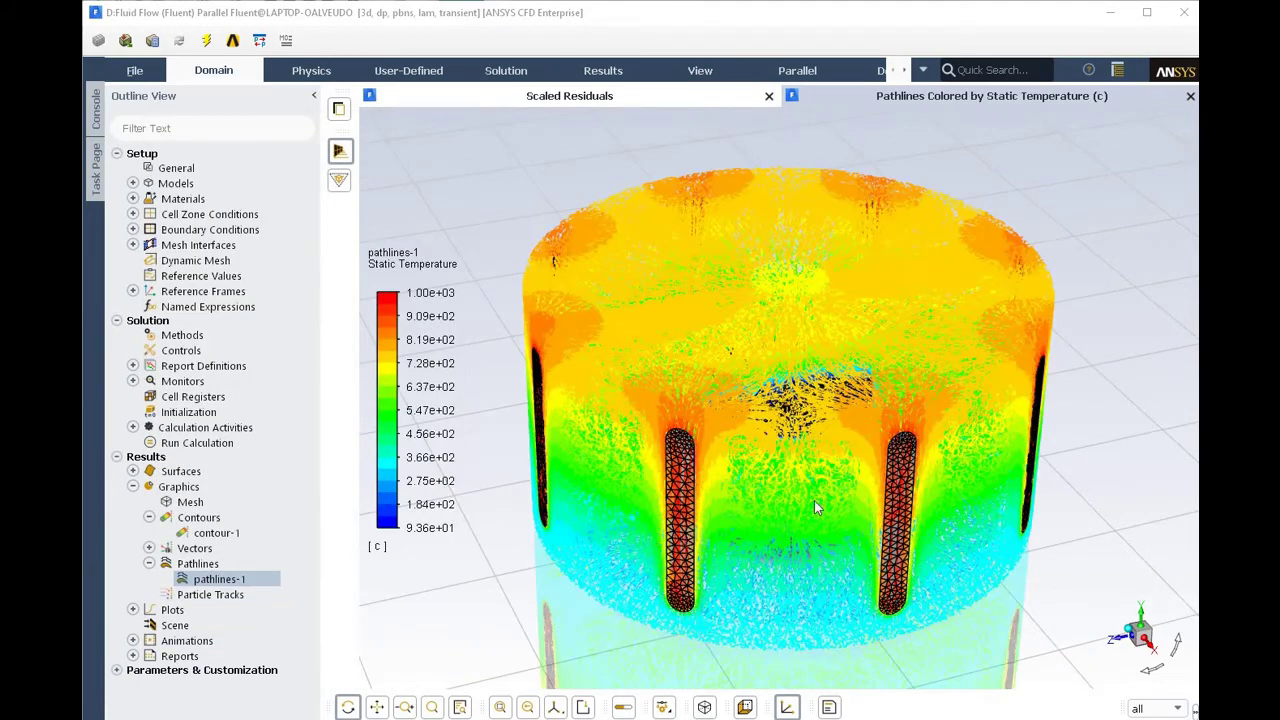
# Examine the pathlines around the sample and the heater walls with the mesh overlaid
pyautogui.moveTo(794, 499); pyautogui.dragTo(793, 545)
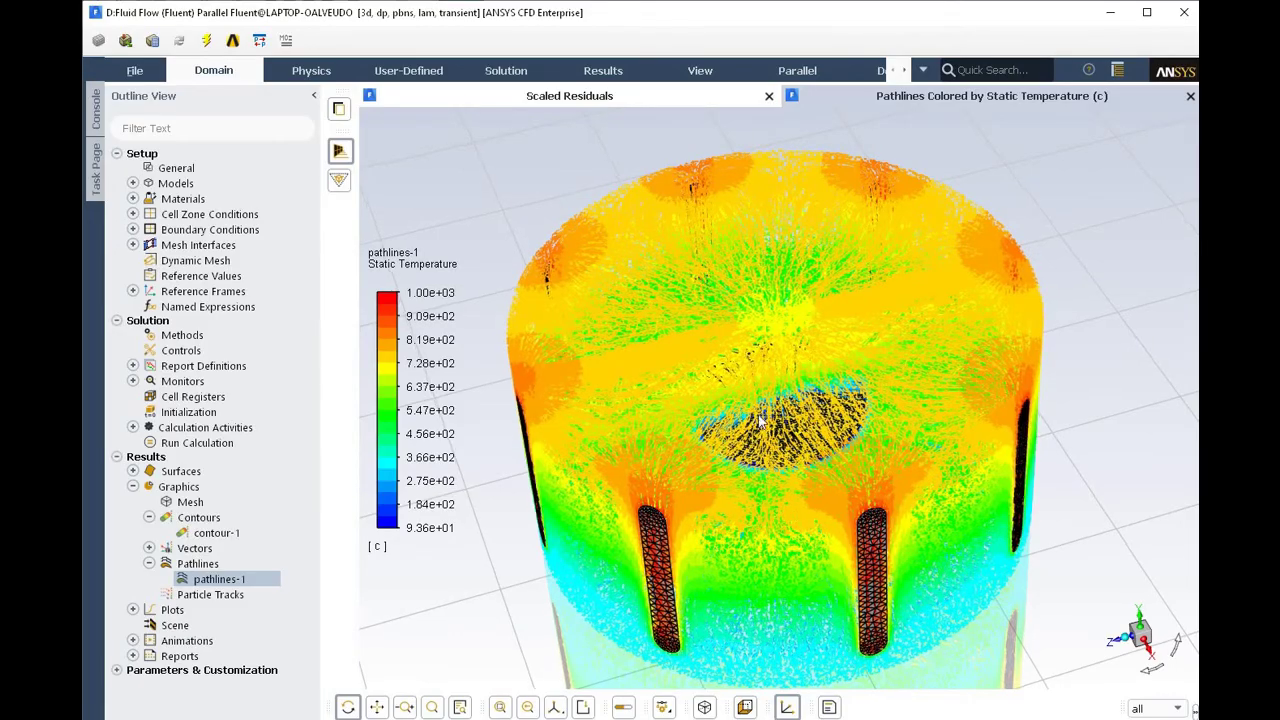
pyautogui.scroll(2, 804, 430)
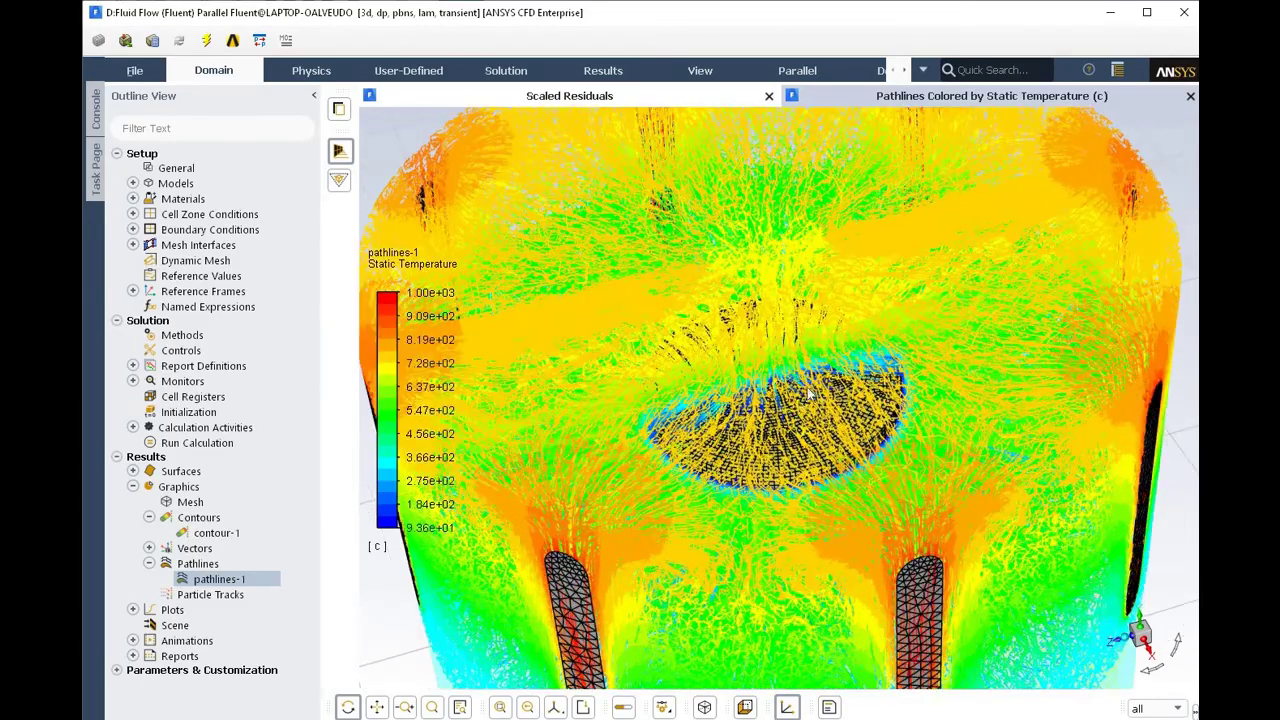
pyautogui.scroll(3, 802, 409)
pyautogui.moveTo(802, 409); pyautogui.dragTo(322, 710)
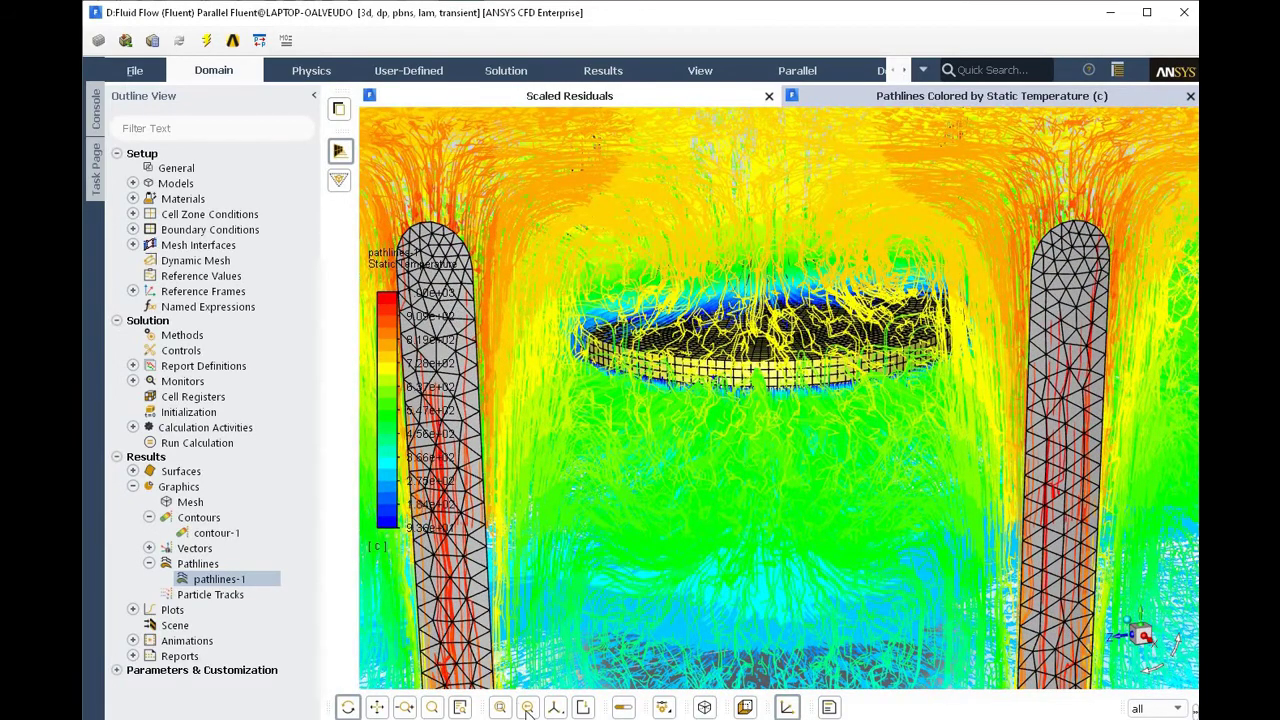
pyautogui.scroll(-3, 945, 498)
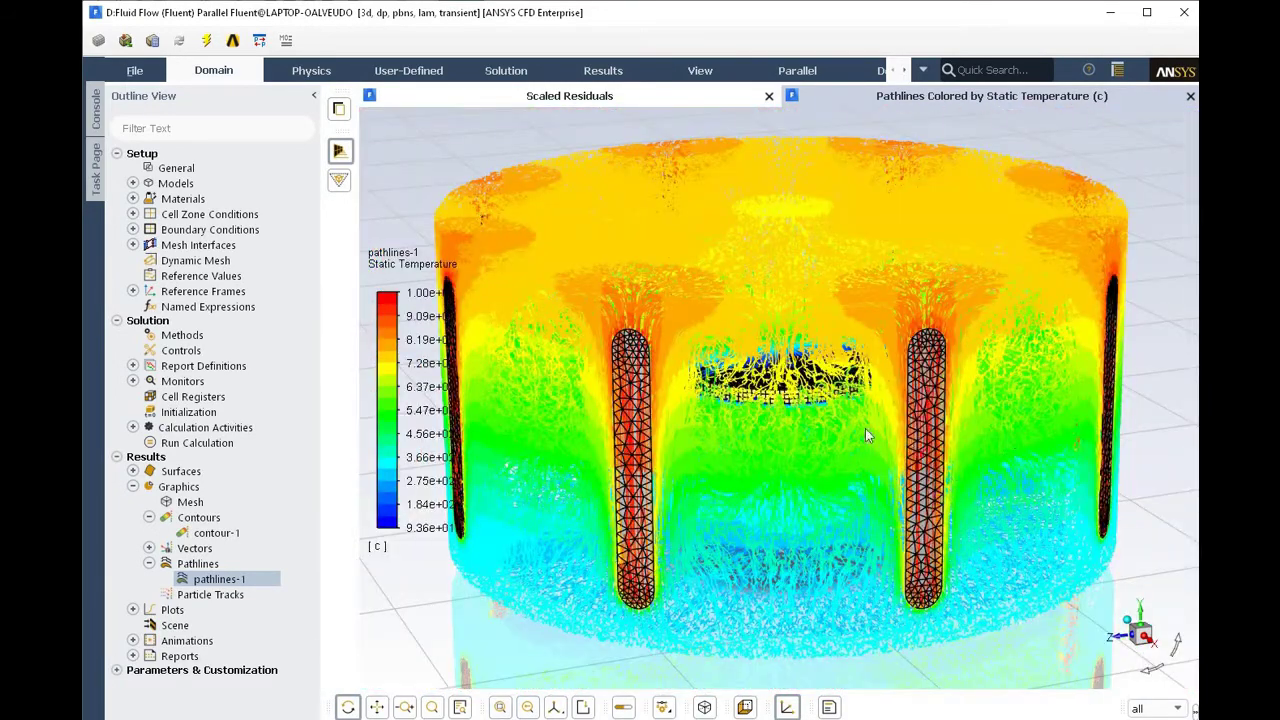
pyautogui.moveTo(905, 422); pyautogui.dragTo(893, 409)
pyautogui.scroll(3, 893, 405)
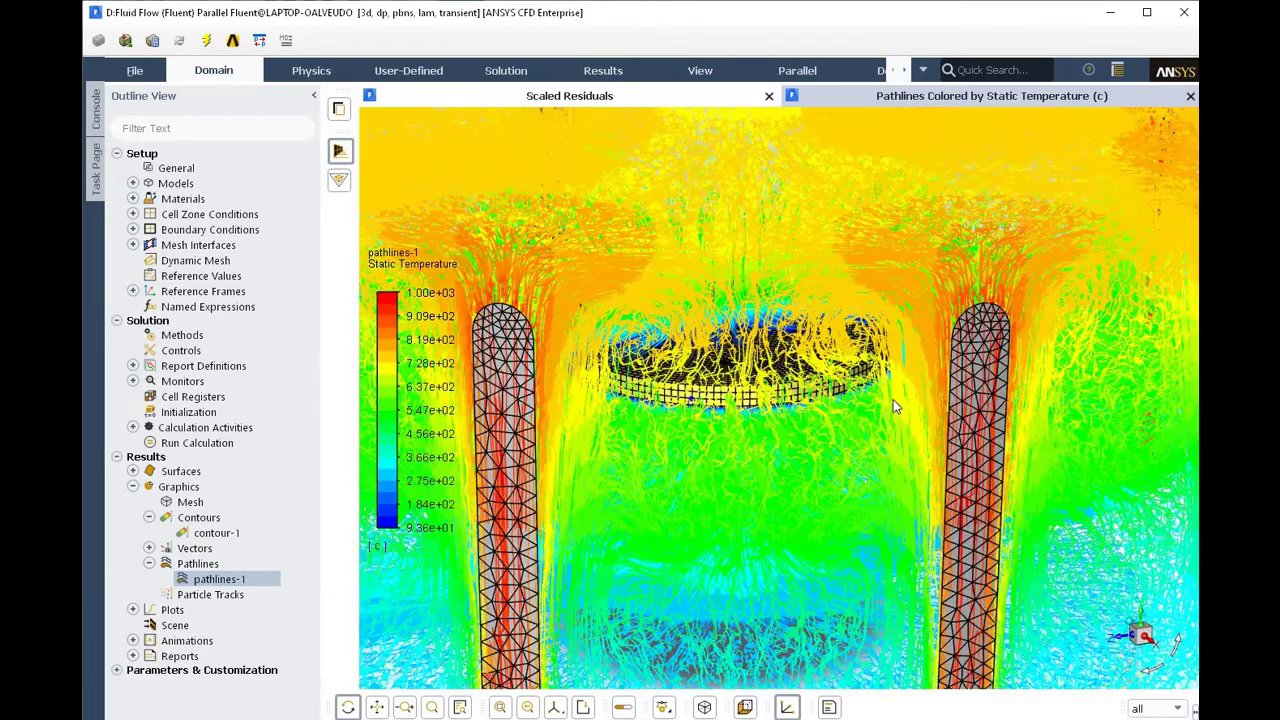
pyautogui.scroll(-2, 893, 399)
pyautogui.scroll(-3, 893, 399)
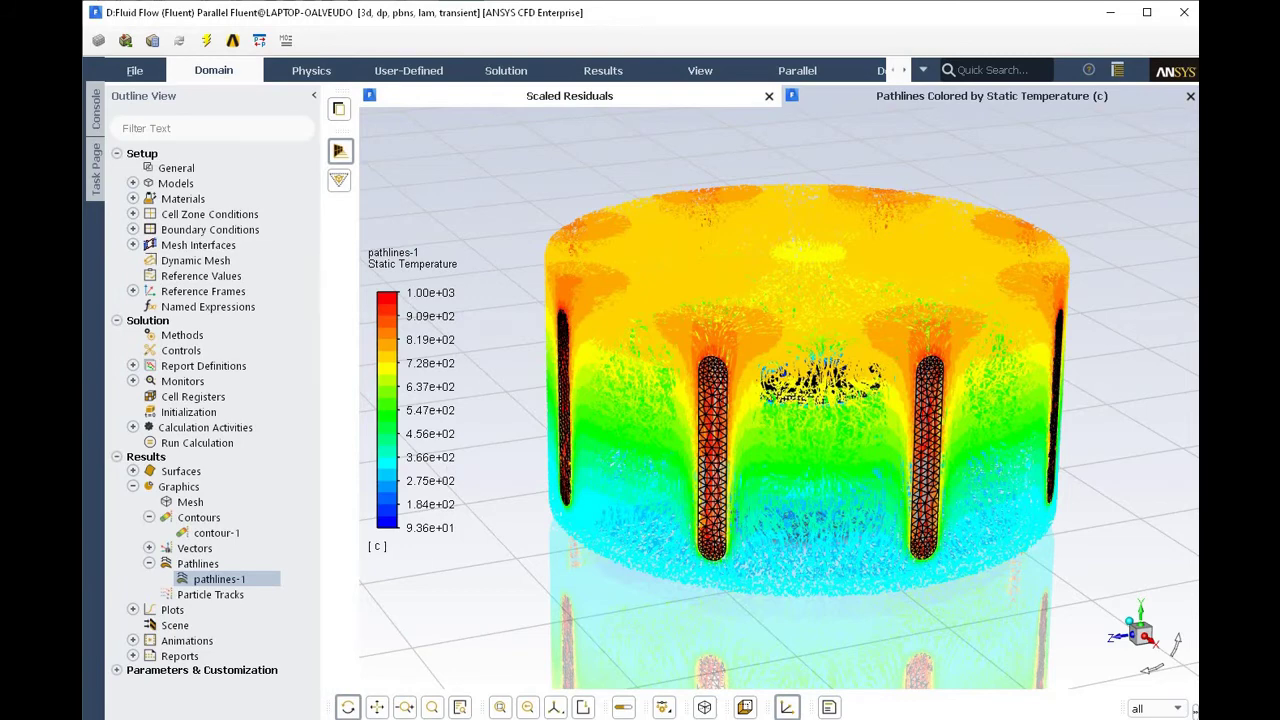
# Pulse pathlines-1 in single mode to watch the air movement through the chamber, and stop the pulse
pyautogui.moveTo(270, 219); pyautogui.dragTo(601, 215)
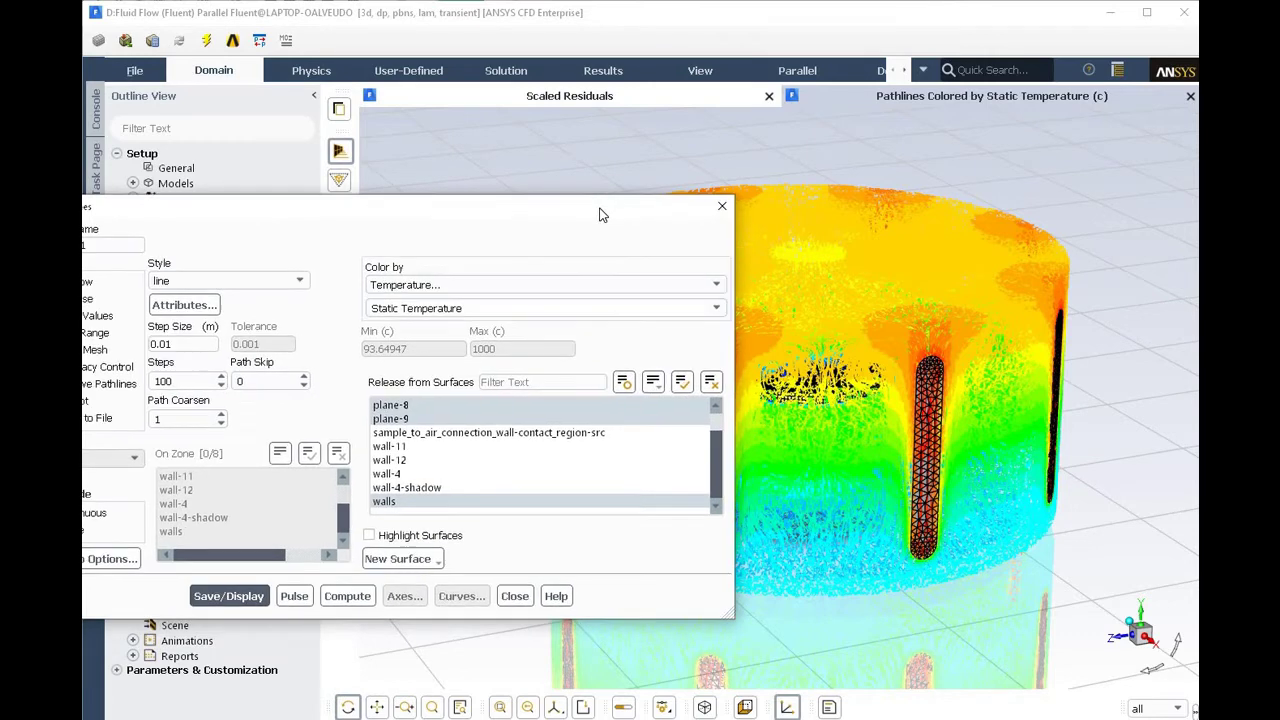
pyautogui.click(292, 597)
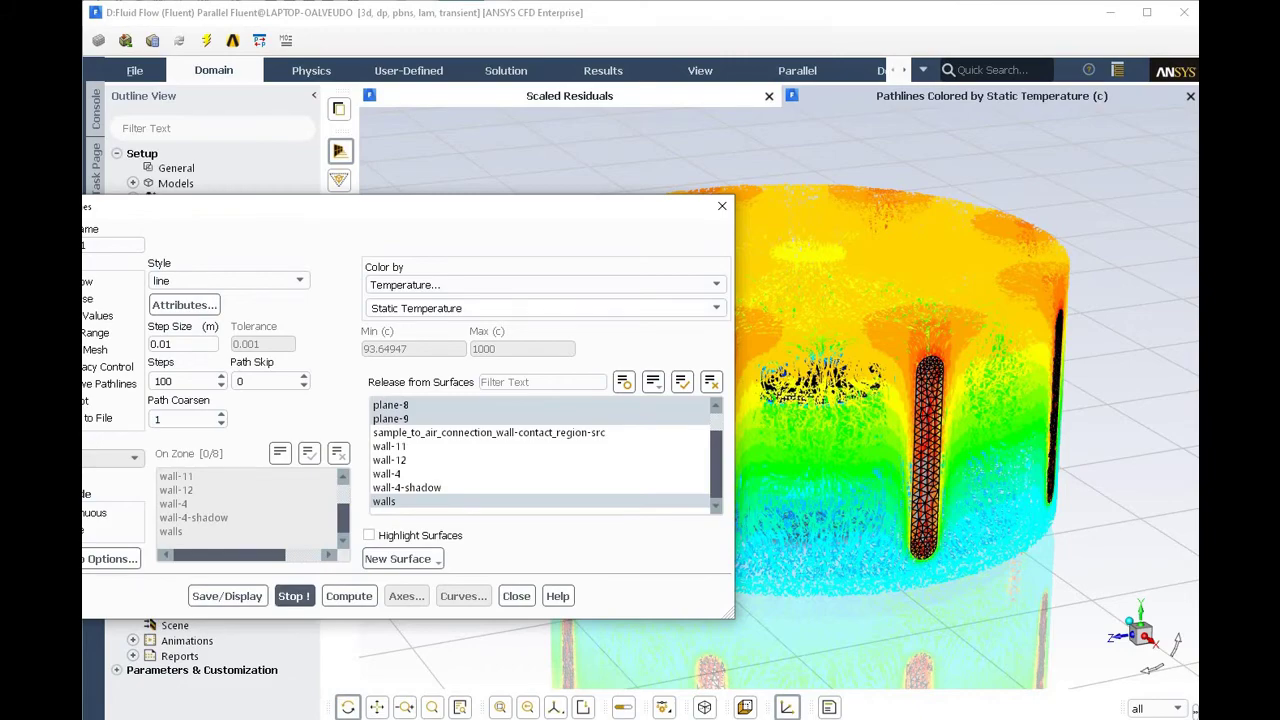
pyautogui.click(516, 596)
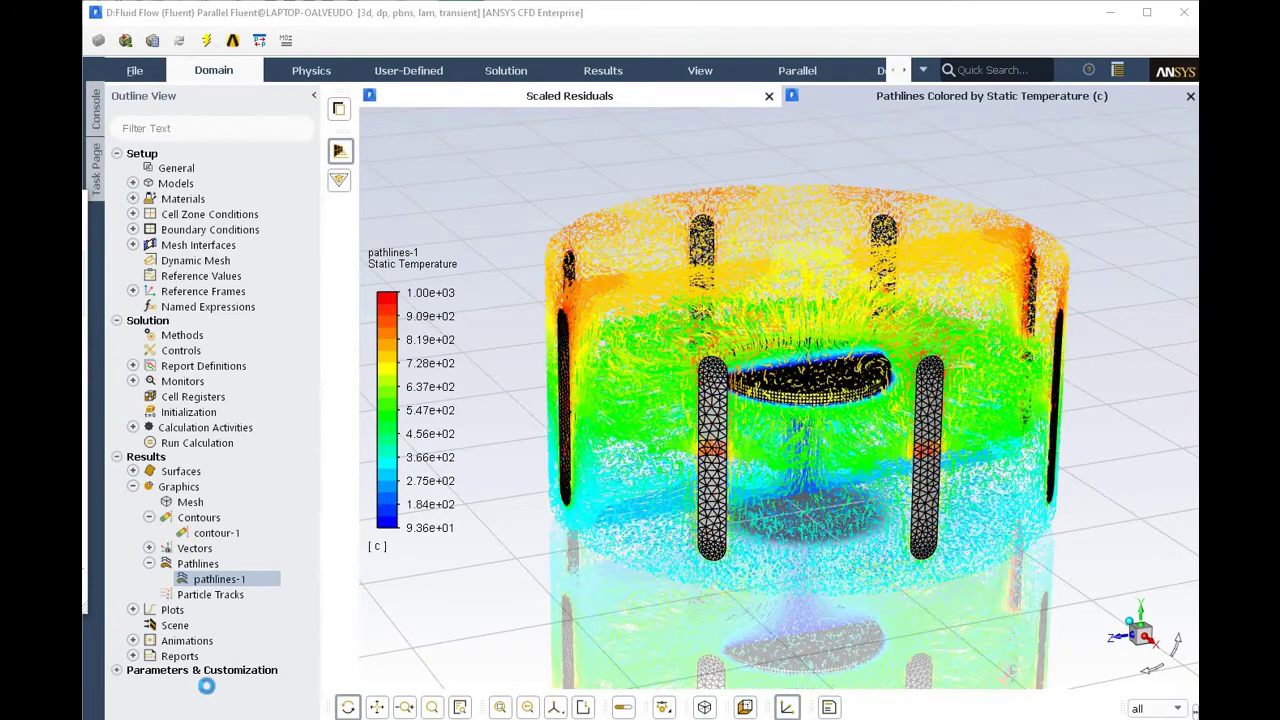
pyautogui.click(206, 686)
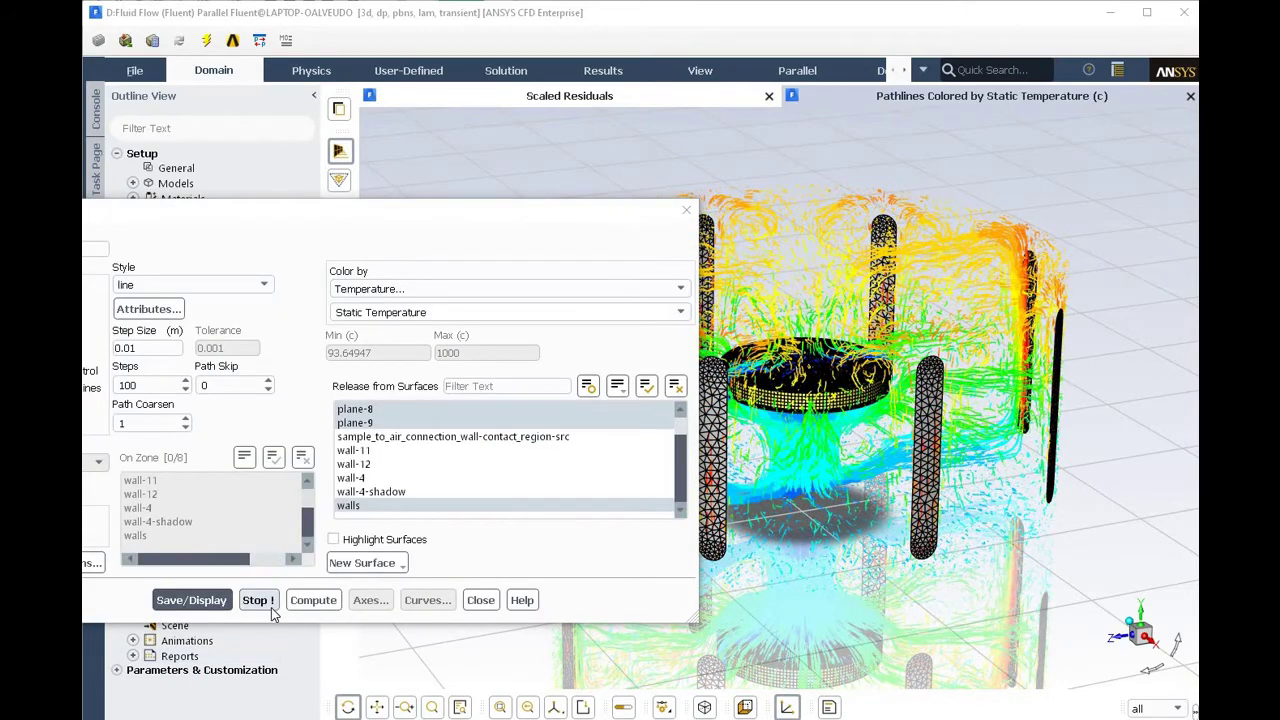
pyautogui.click(266, 605)
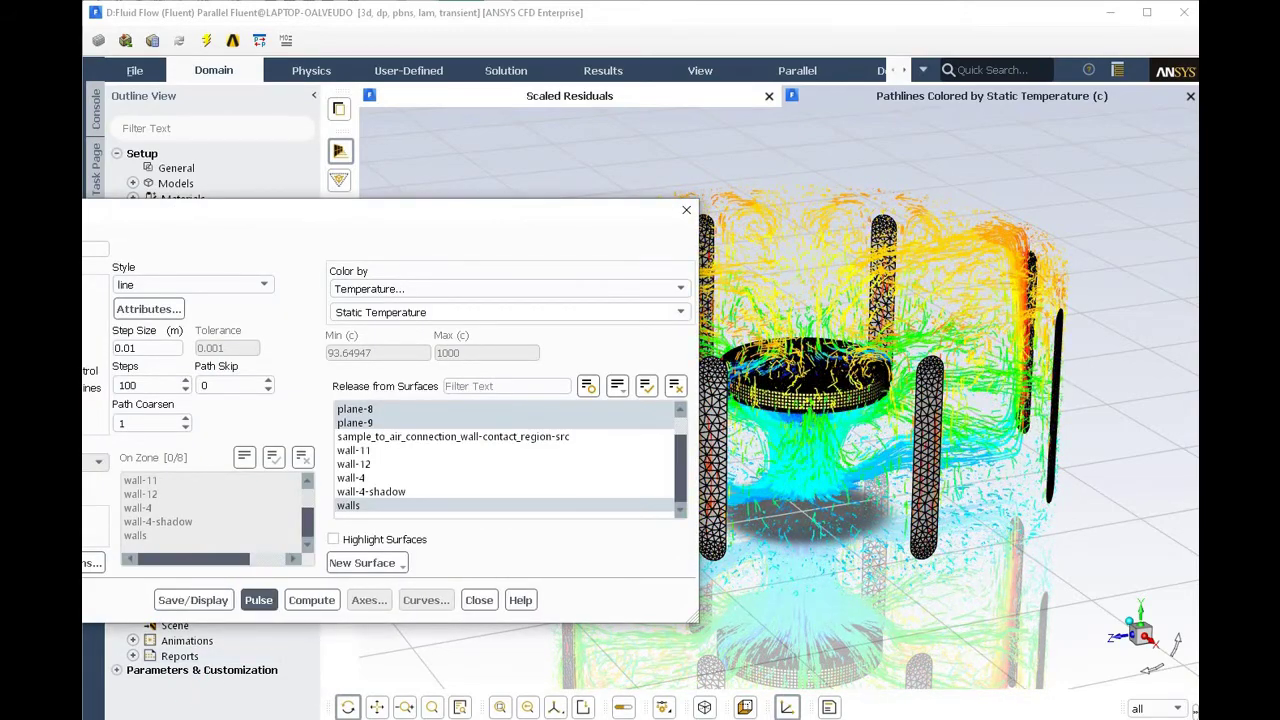
# Remove walls from the release surfaces of pathlines-1, then save and display the pathlines
pyautogui.moveTo(349, 214); pyautogui.dragTo(452, 193)
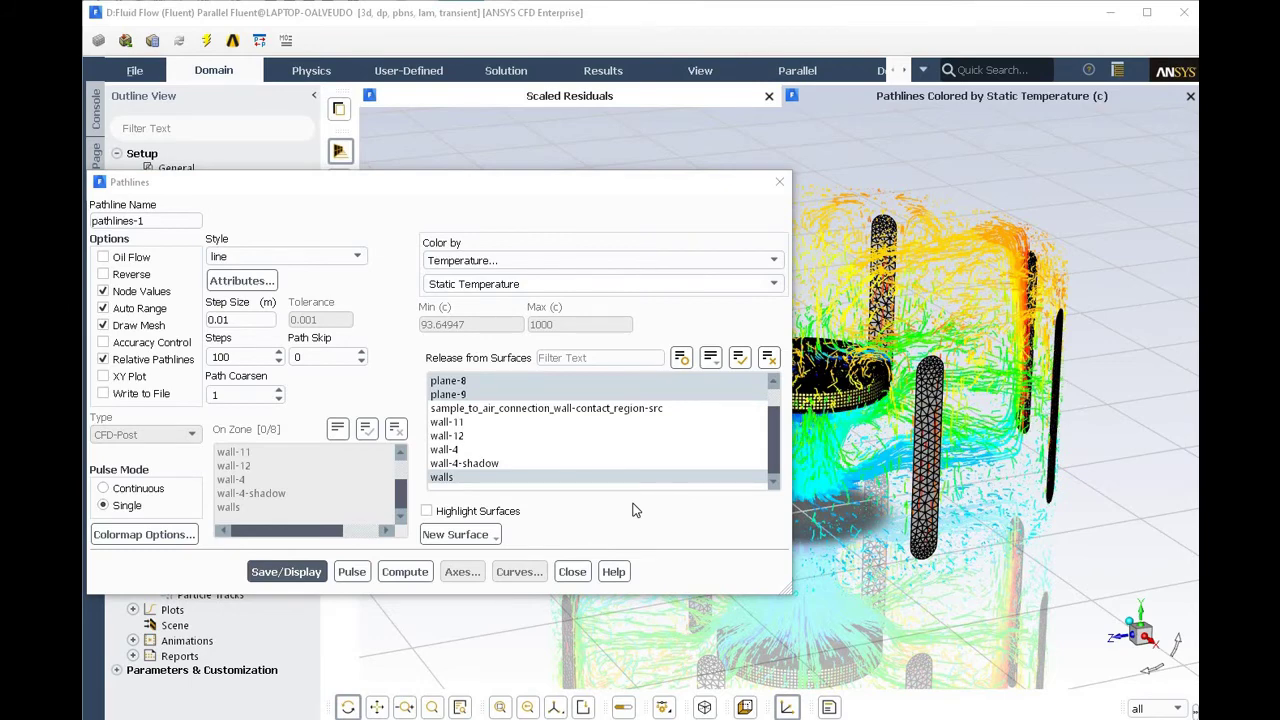
pyautogui.click(480, 477)
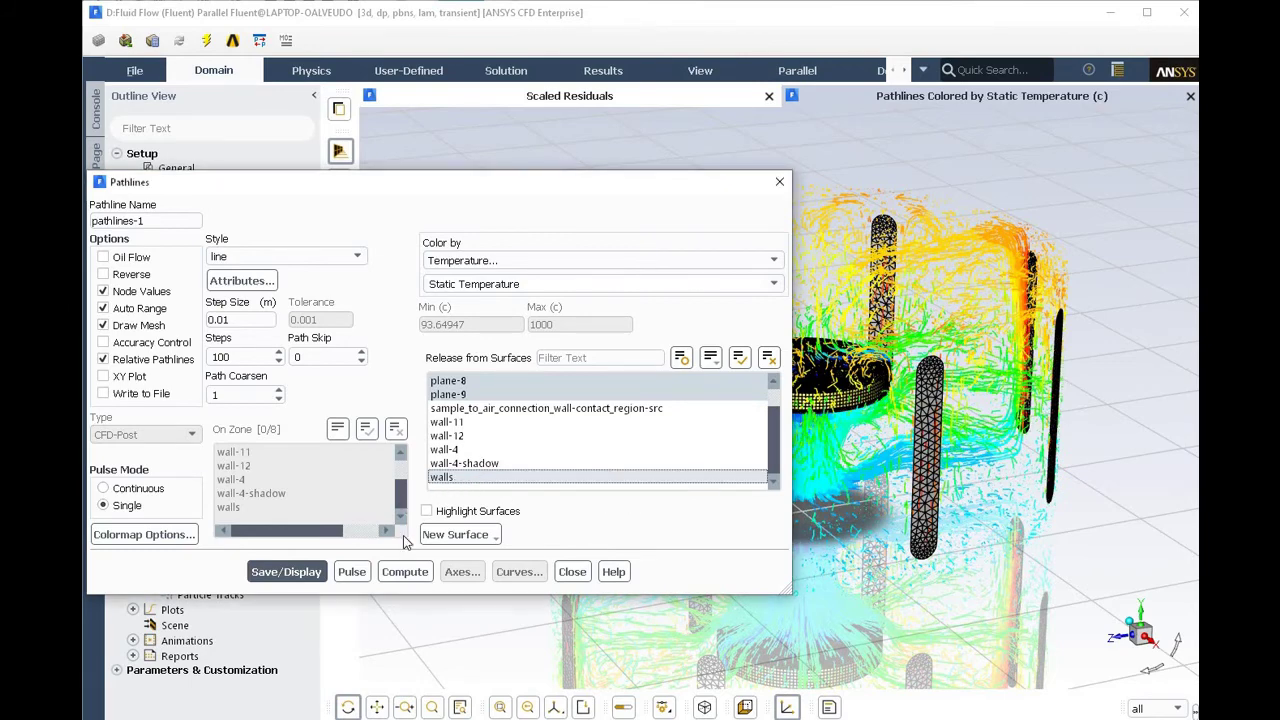
pyautogui.click(292, 571)
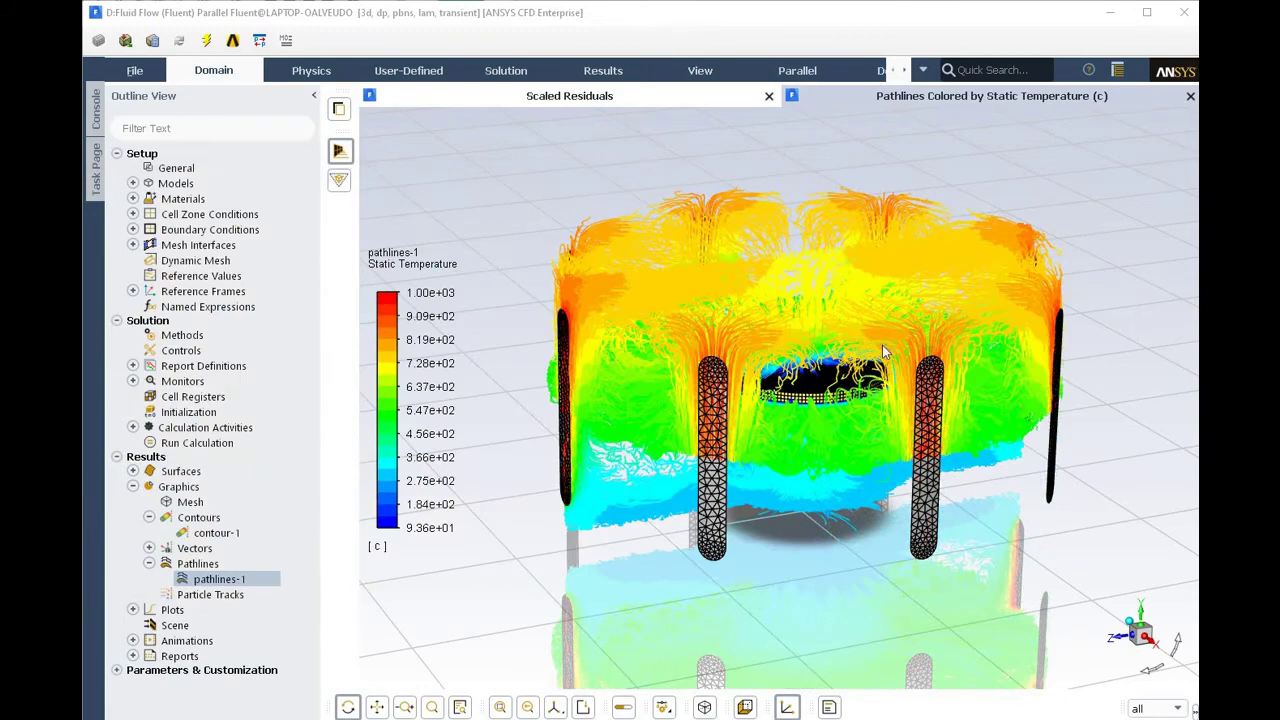
pyautogui.moveTo(883, 352); pyautogui.dragTo(800, 470)
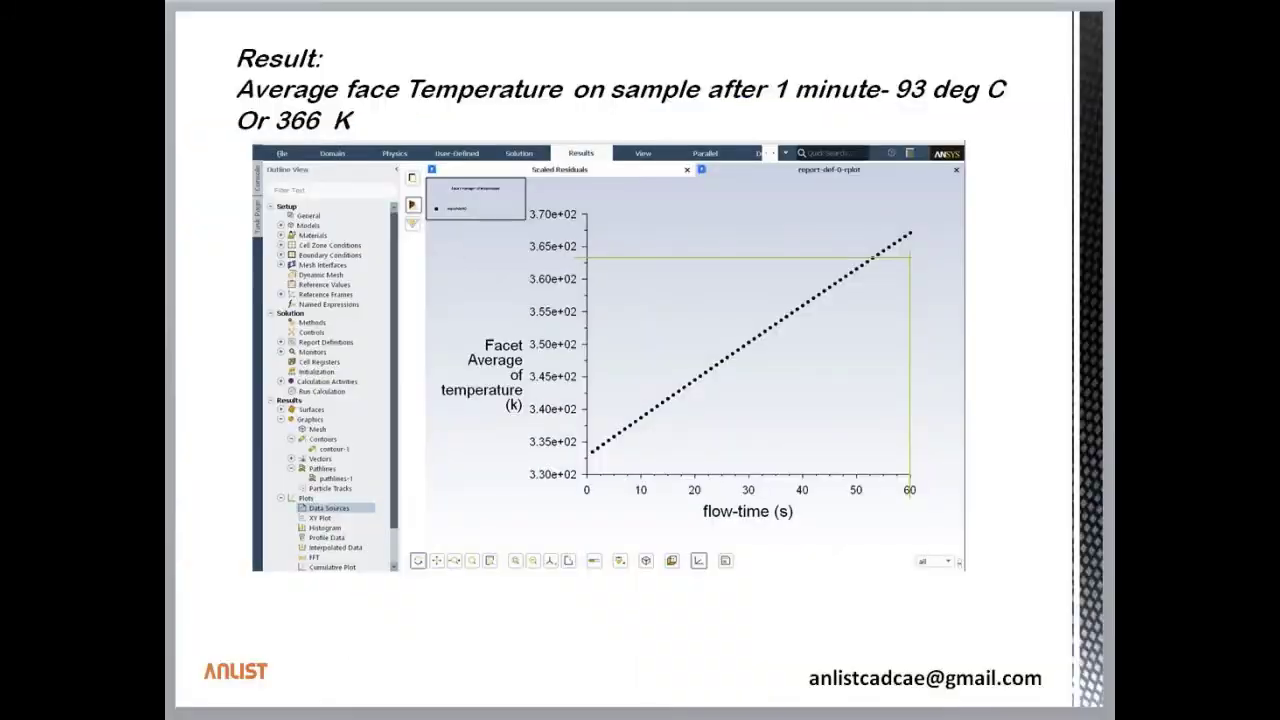